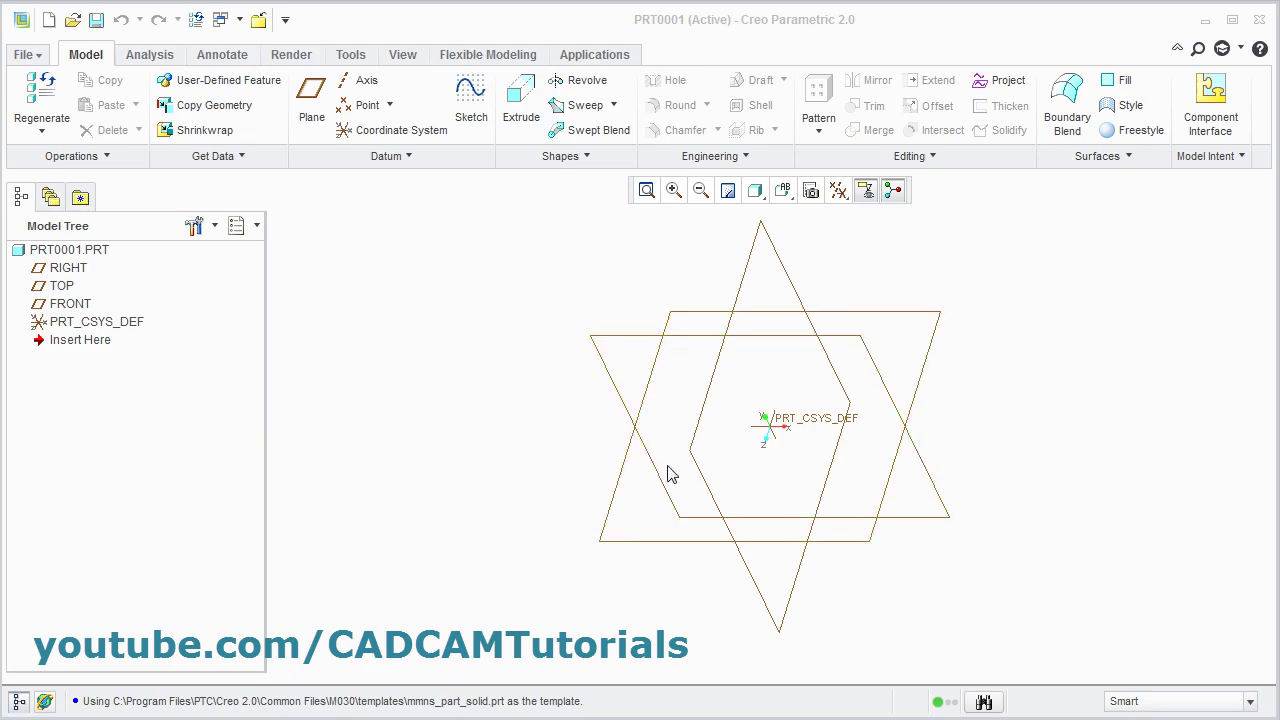
Step: Start a new extrusion on the empty part PRT0001
click(525, 110)
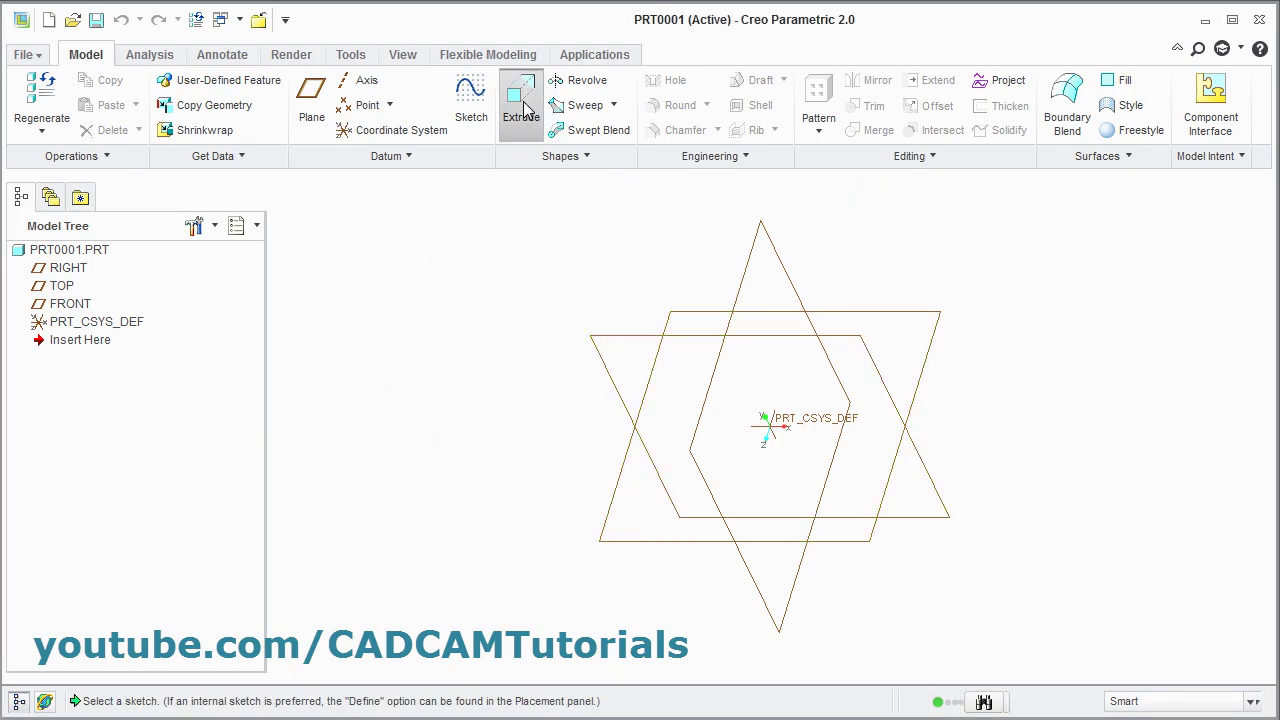
Step: On the TOP plane, sketch a 650 by 378.65 centre rectangle at the origin
click(927, 348)
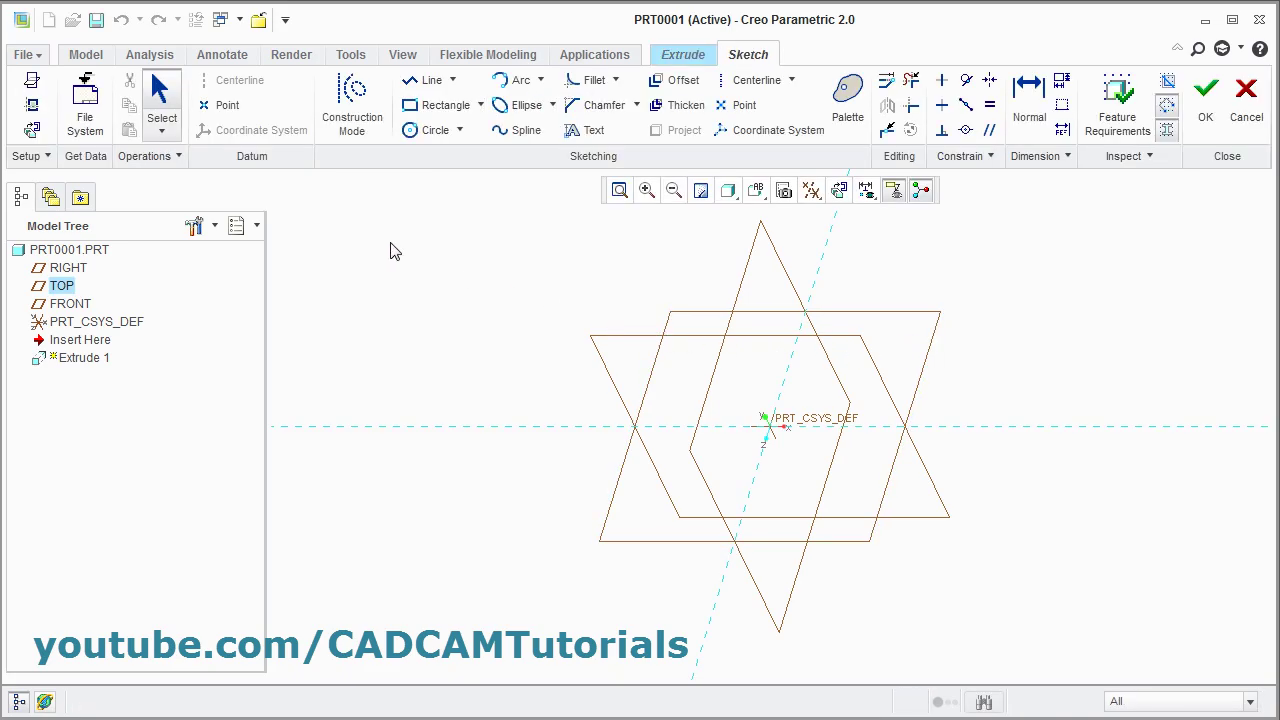
click(480, 105)
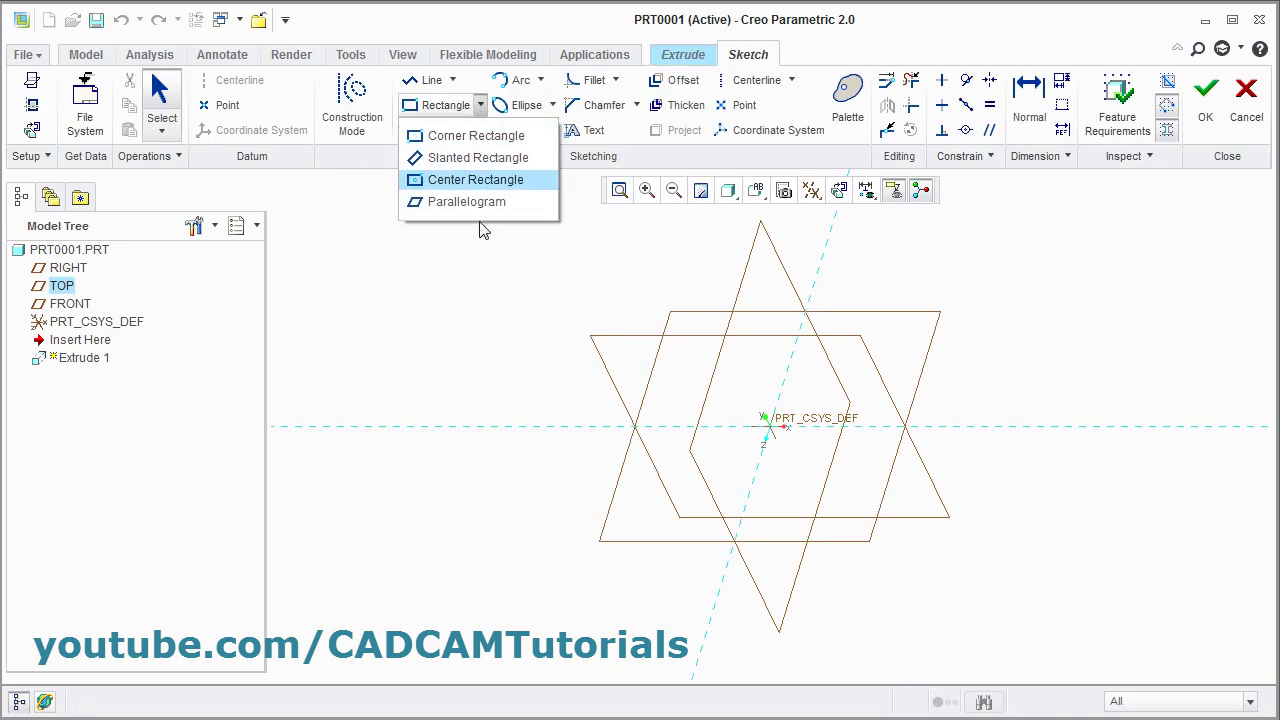
click(475, 179)
click(768, 427)
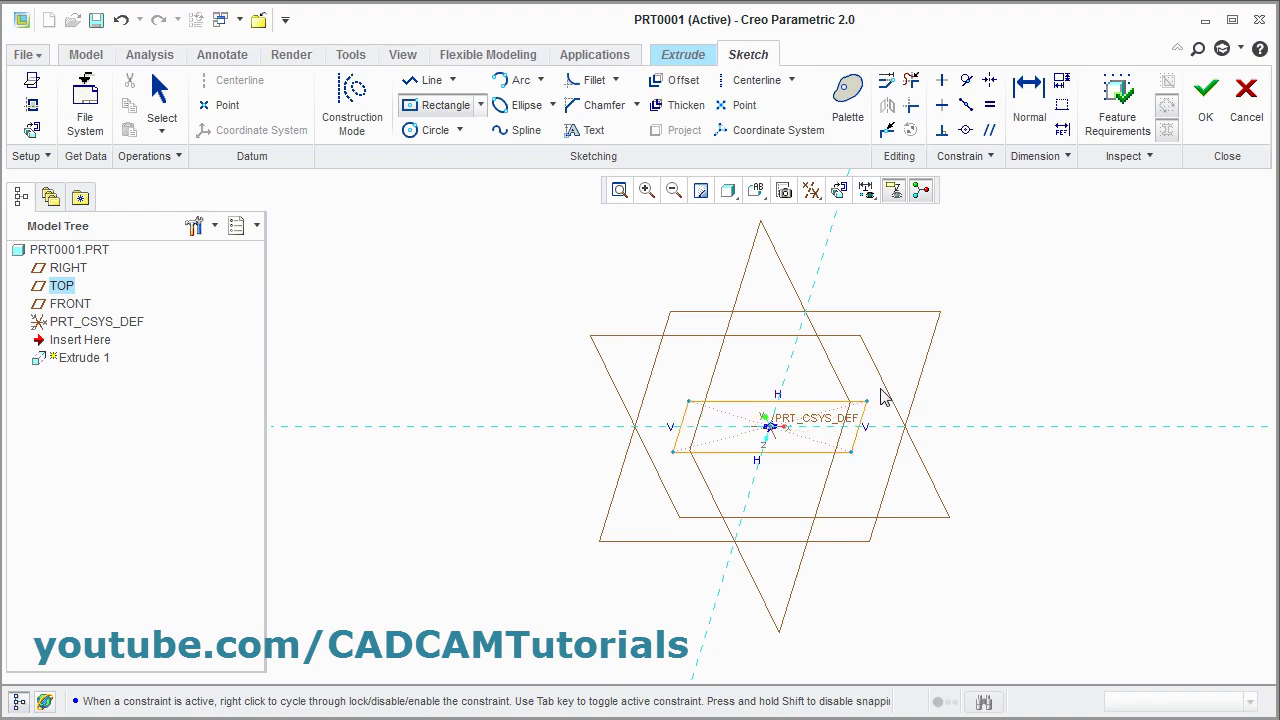
click(968, 341)
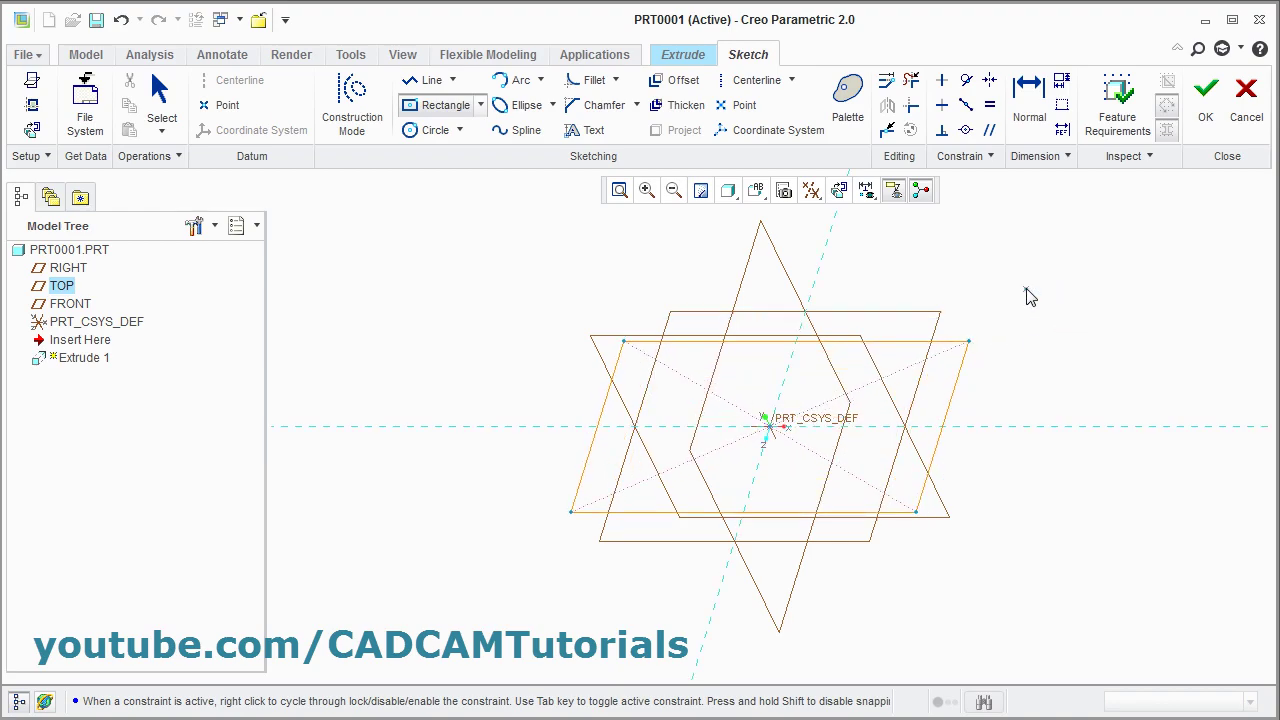
middle_click(1030, 293)
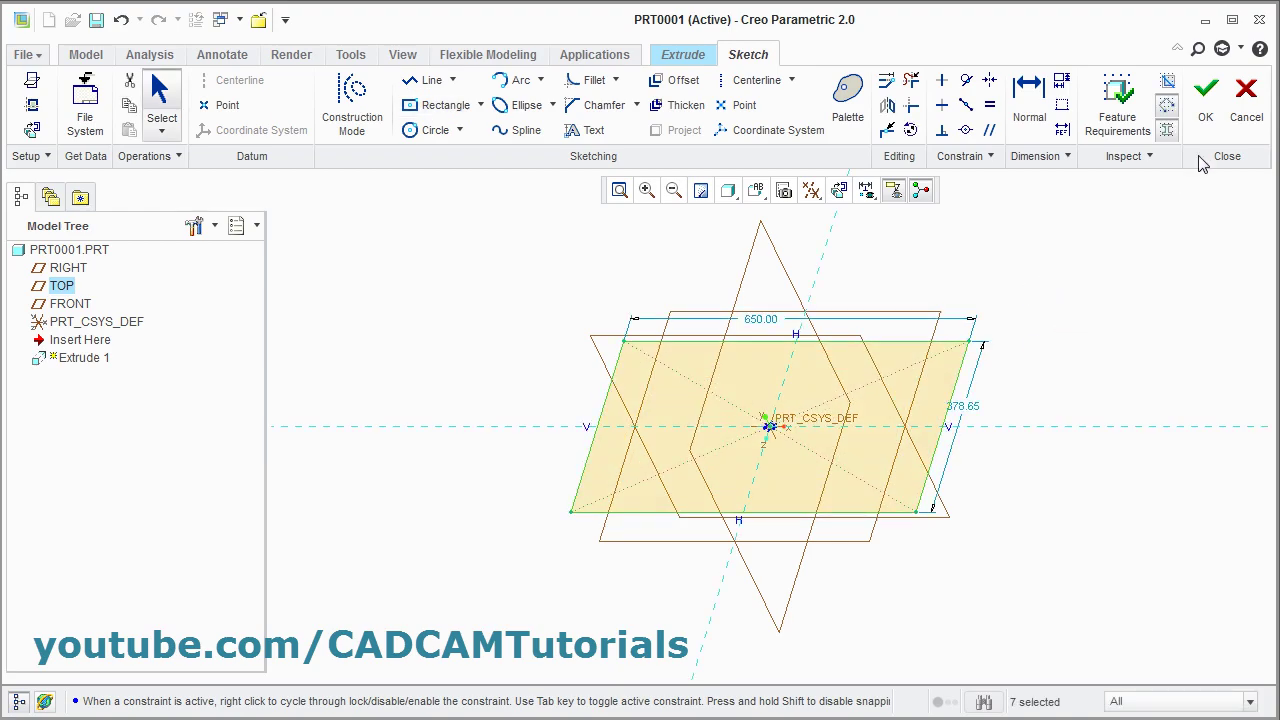
Step: Extrude the rectangle to a depth of 20 to finish the base plate
click(1205, 100)
double_click(756, 362)
text(2)
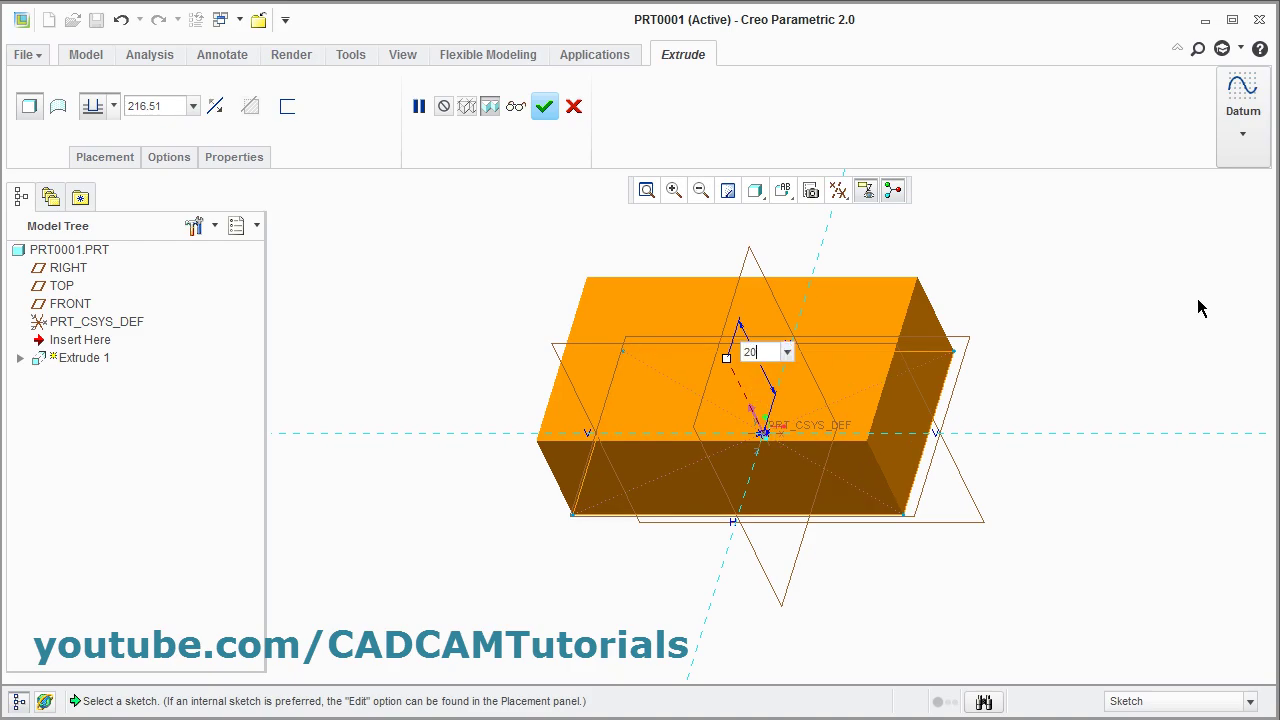
text(0)
key(Return)
click(546, 108)
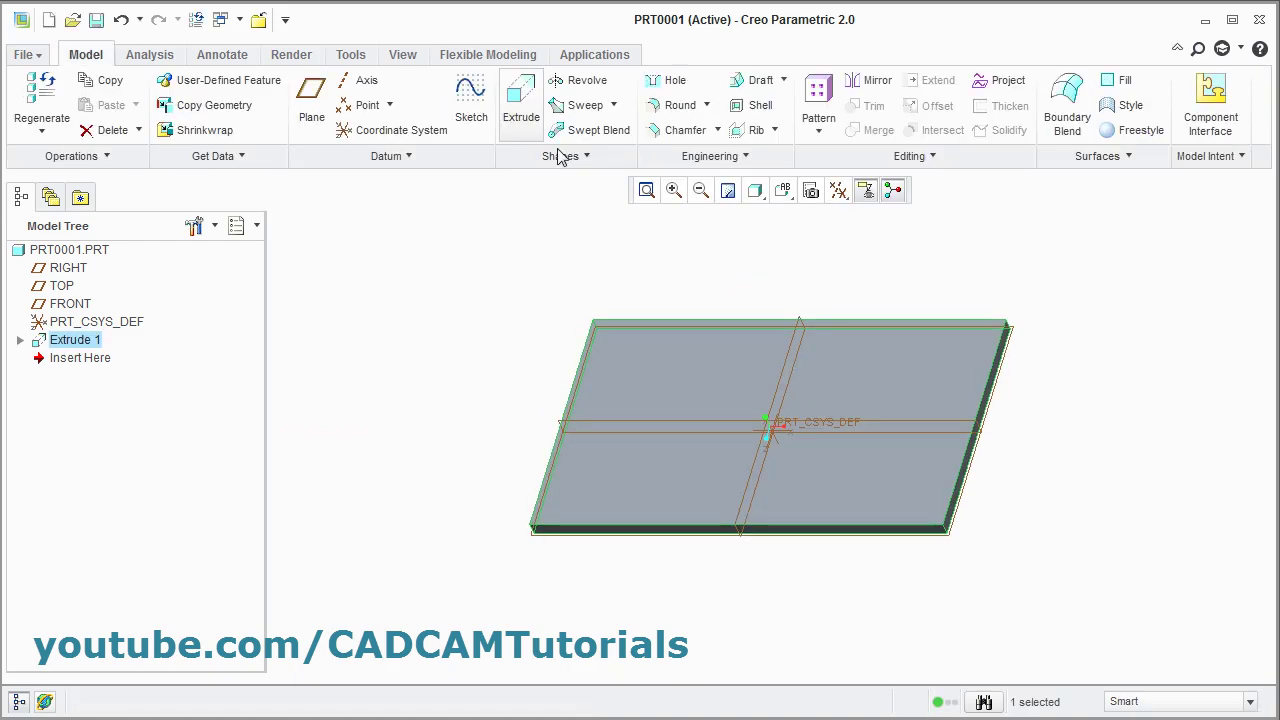
click(365, 327)
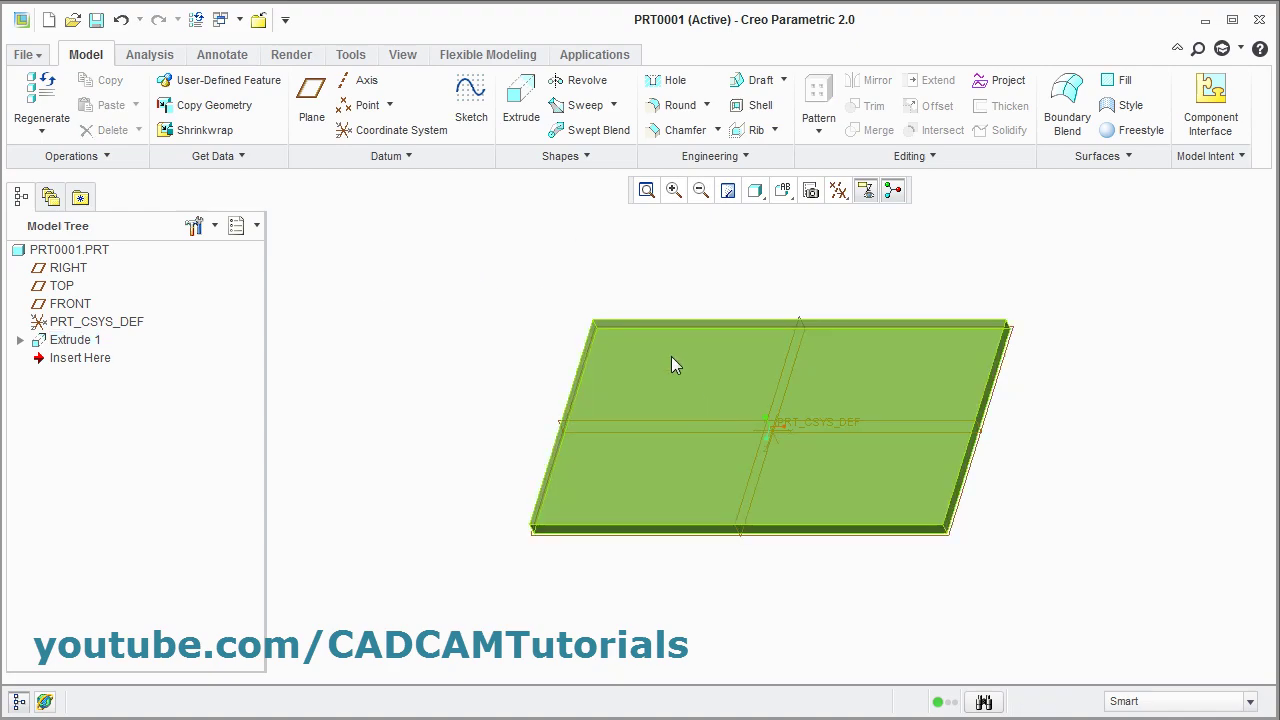
Step: Extrude a narrow origin-based rectangle on the plate top into a 188.13-high upright wall
click(519, 100)
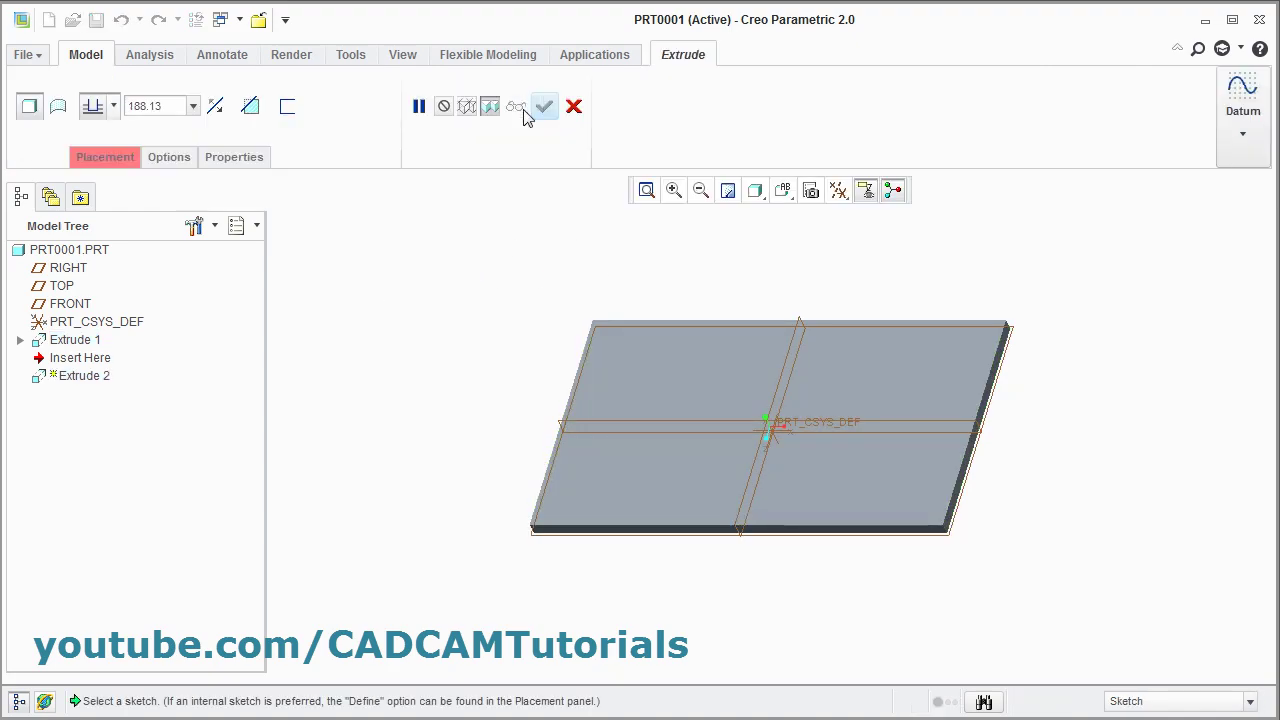
click(894, 386)
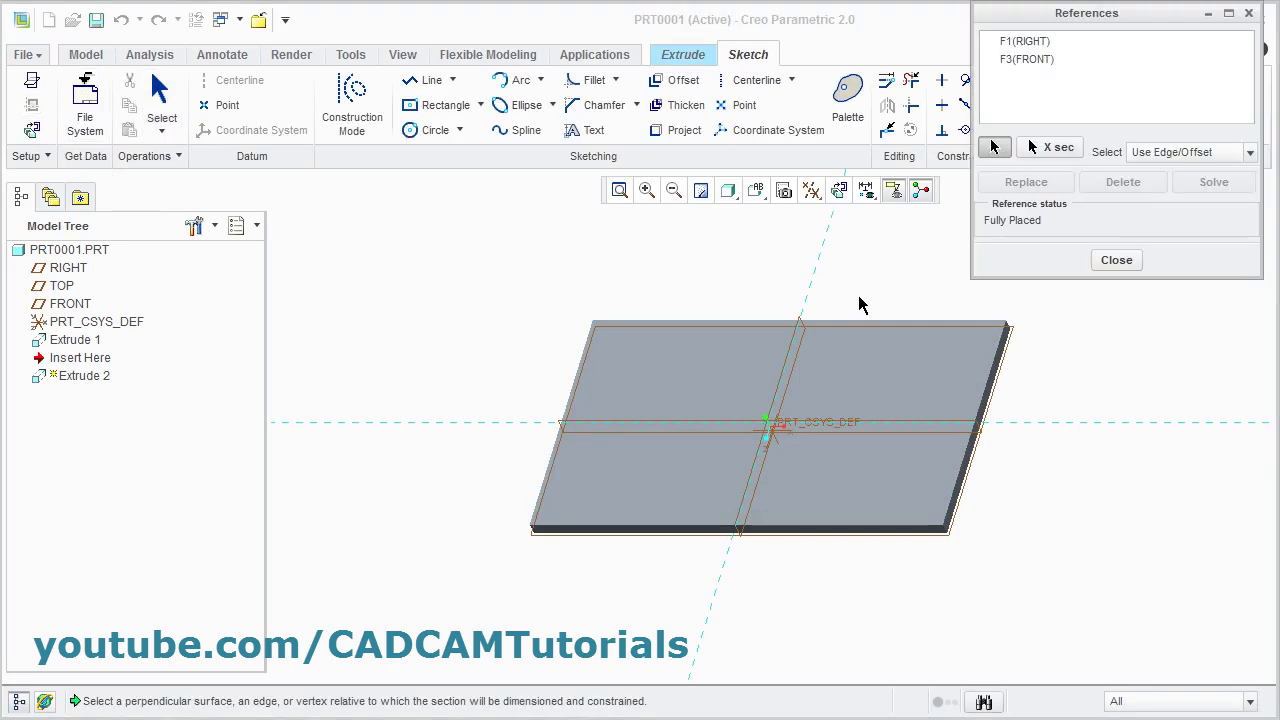
click(851, 324)
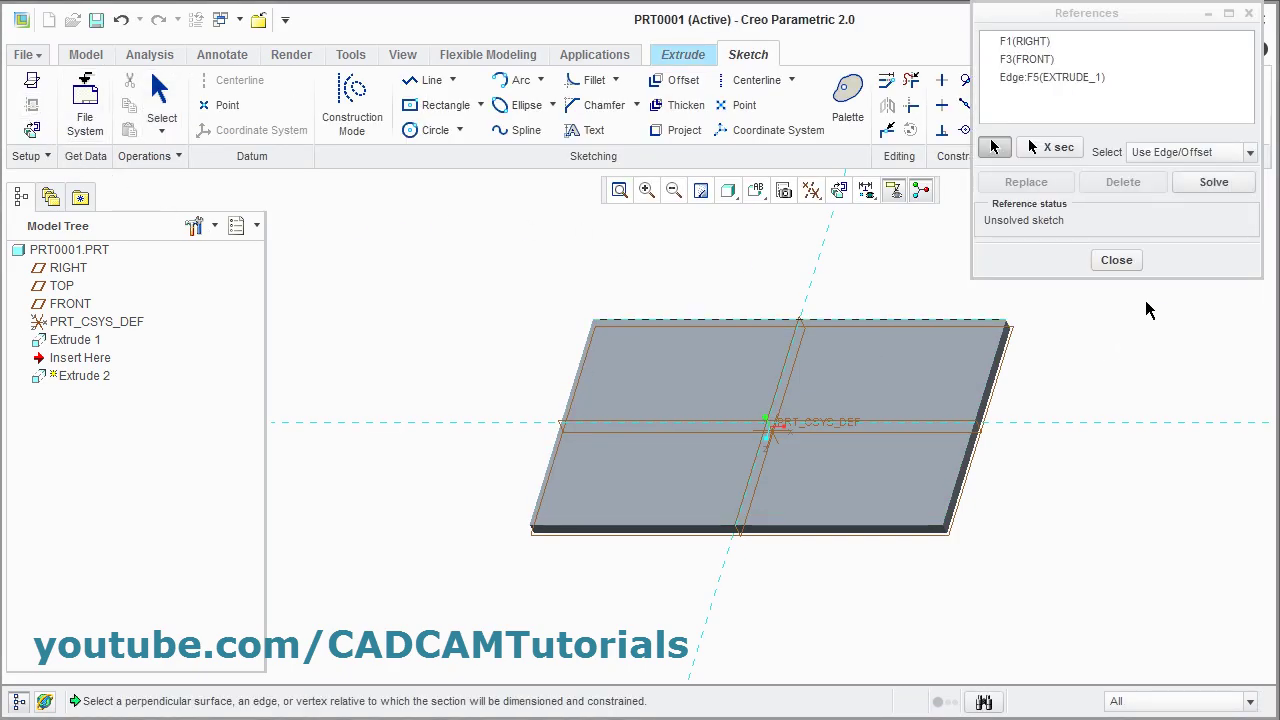
click(1117, 260)
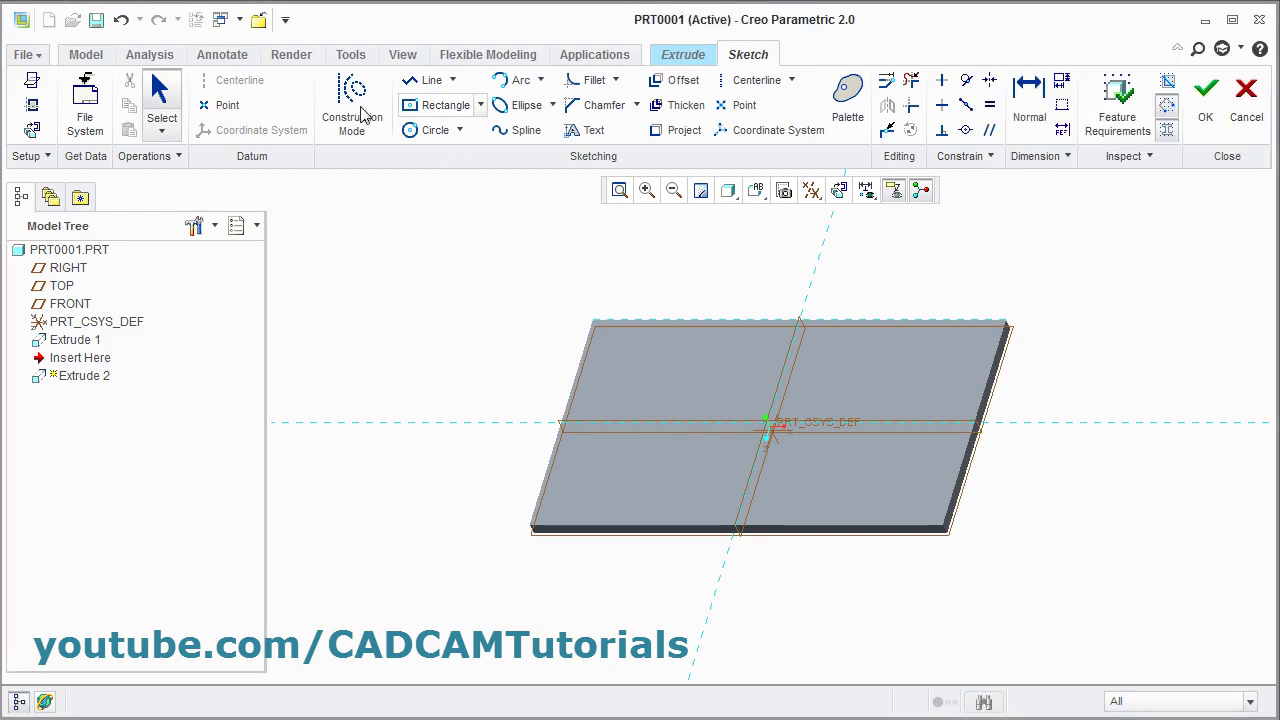
click(429, 106)
click(763, 420)
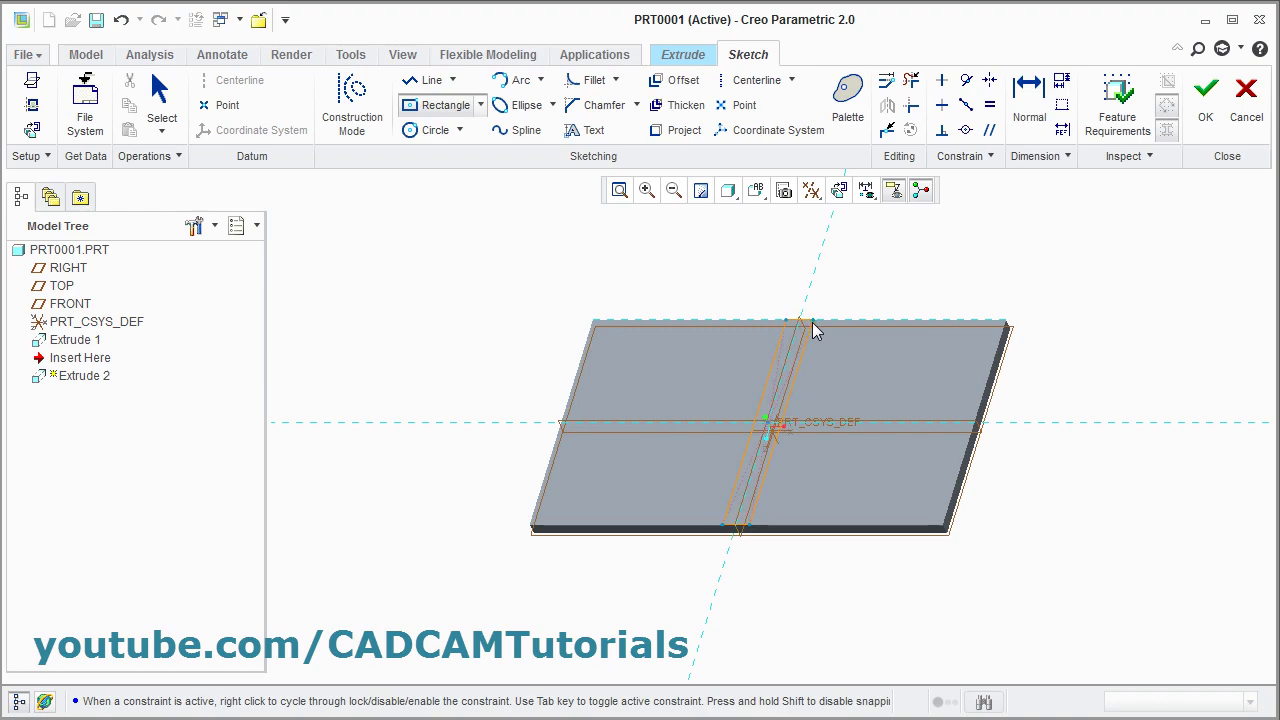
middle_click(1036, 480)
click(1205, 100)
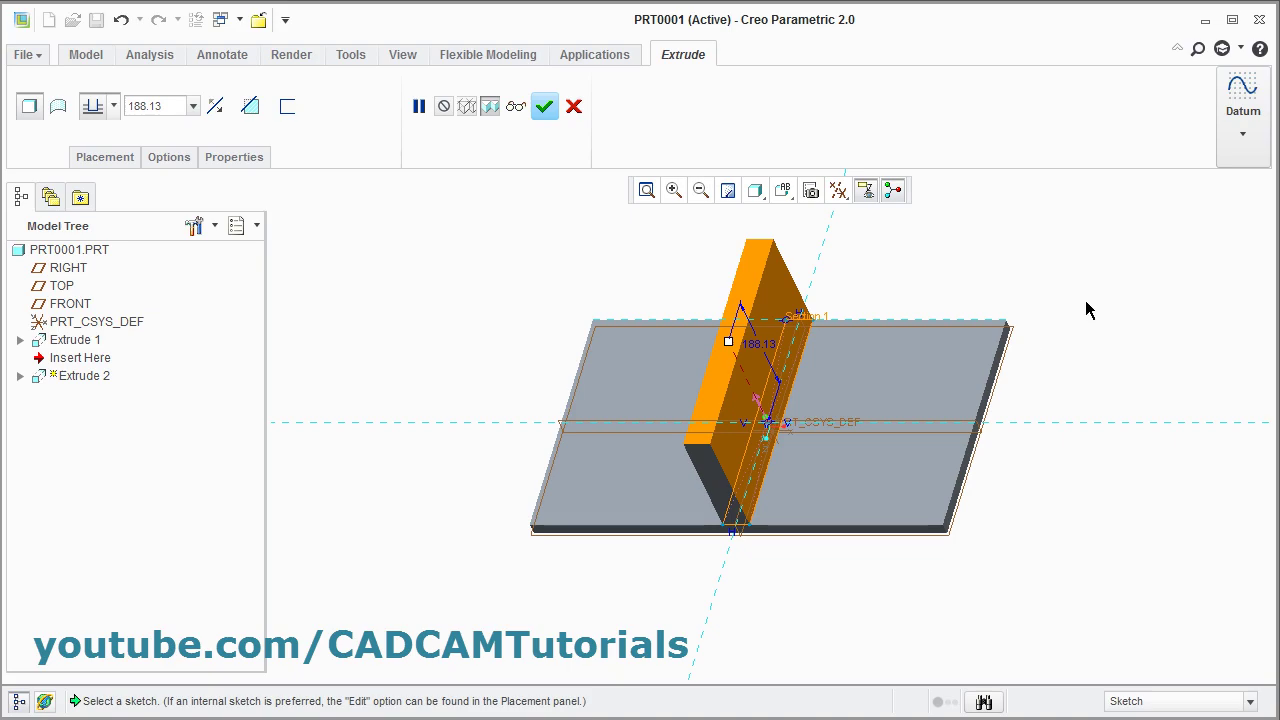
middle_click(1086, 302)
middle_drag(754, 591, 737, 545)
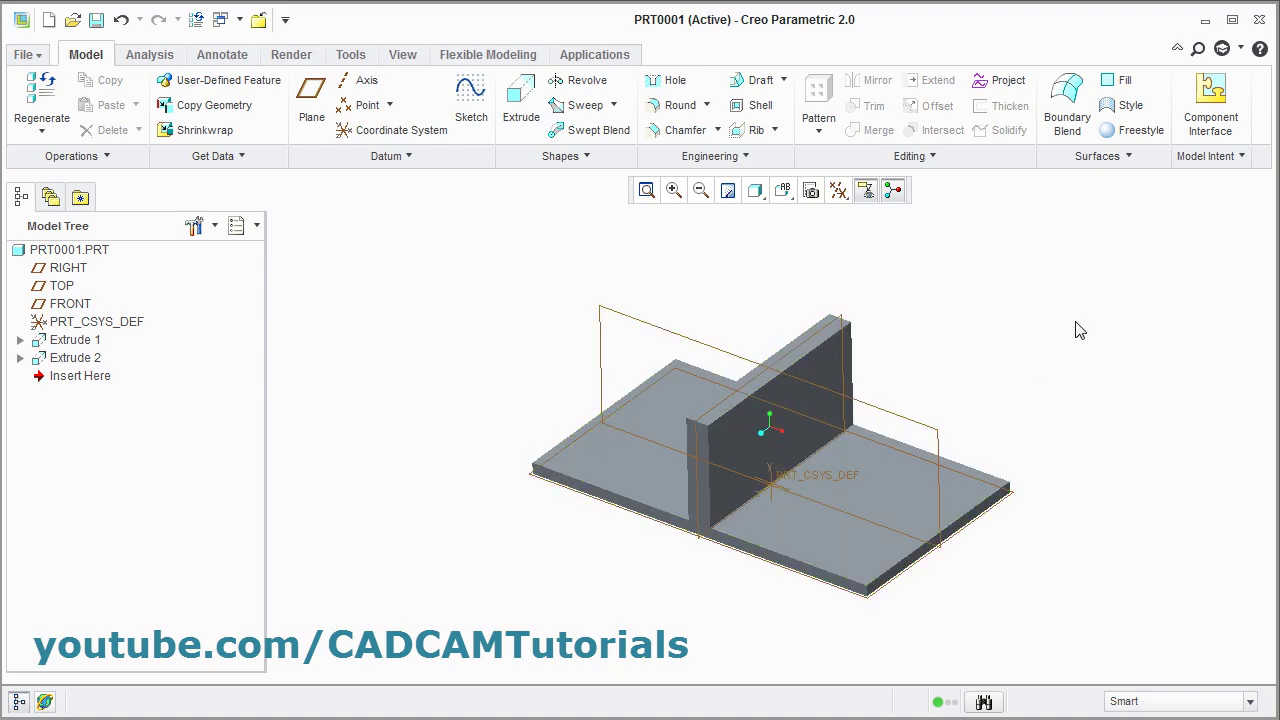
Step: Start a profile rib on FRONT, referencing the wall's top and plate's lower-right corner
click(775, 132)
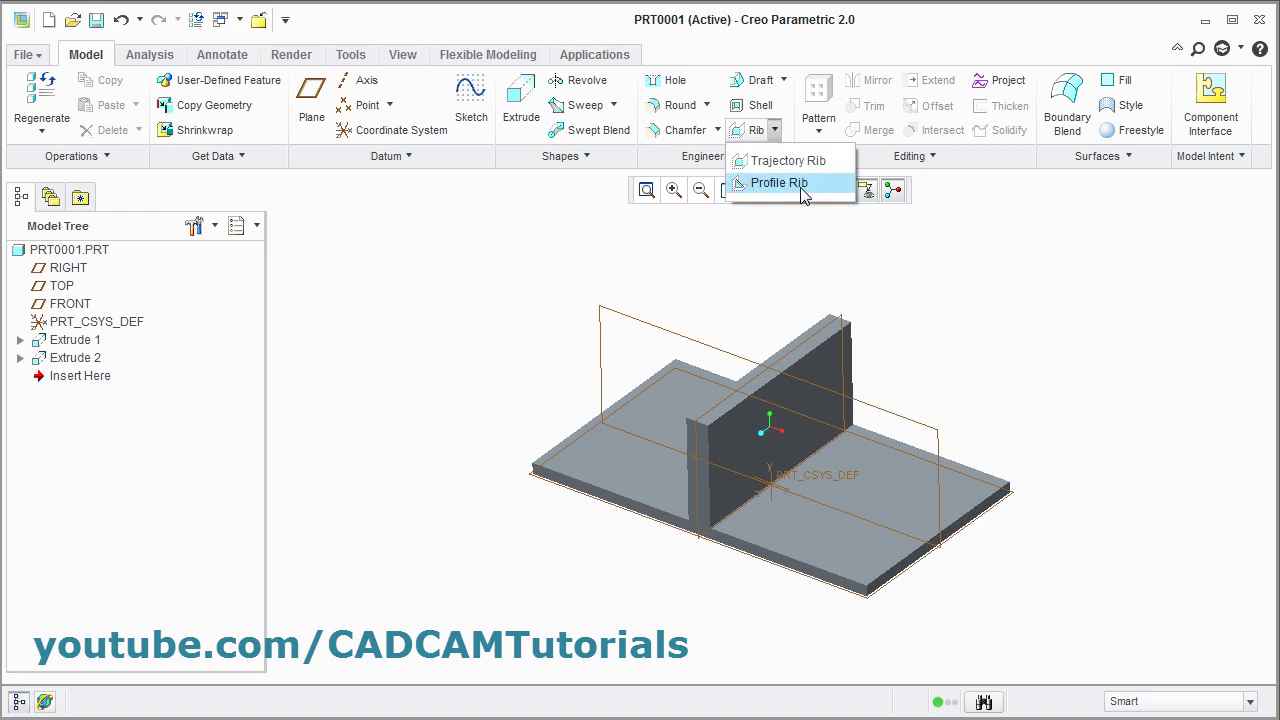
click(787, 184)
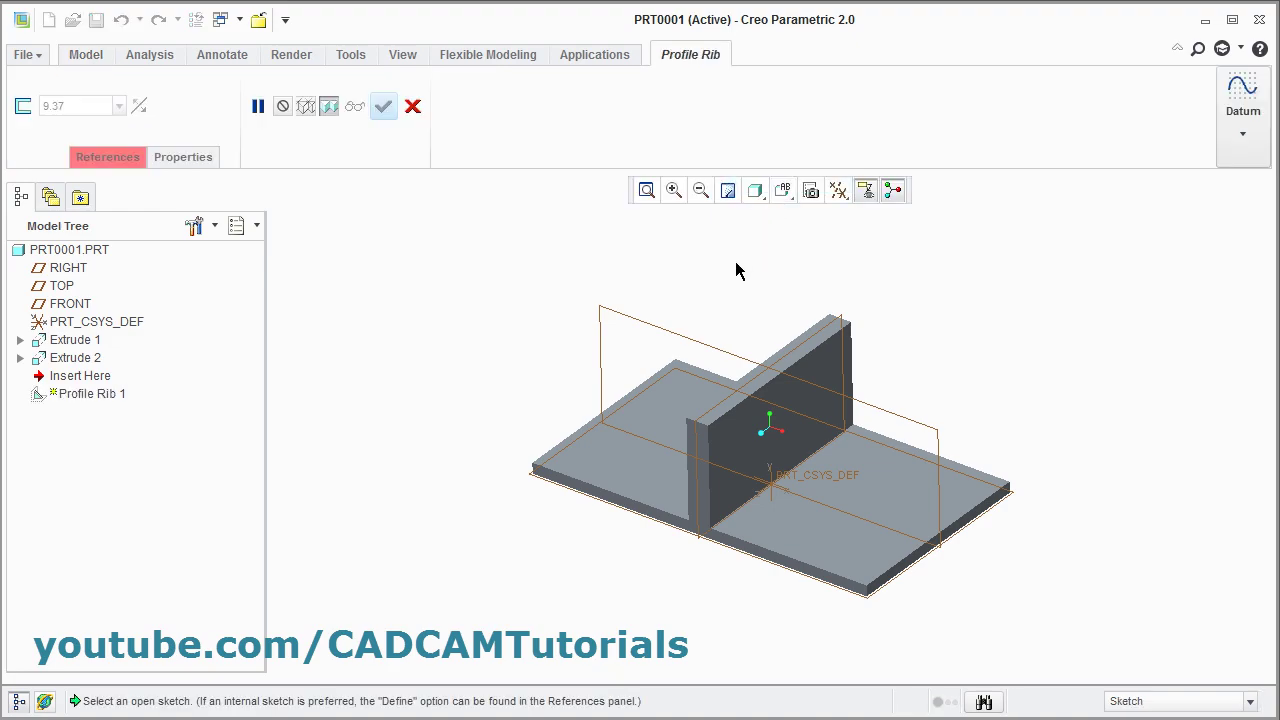
click(928, 436)
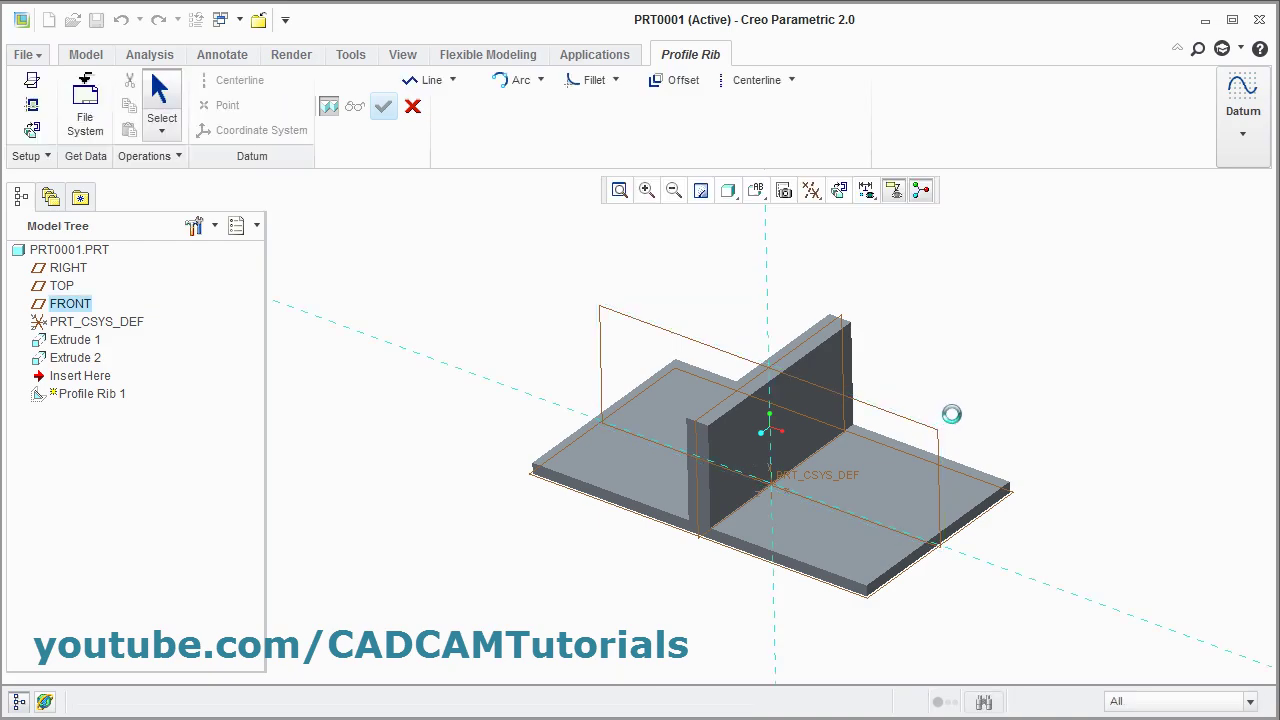
click(840, 194)
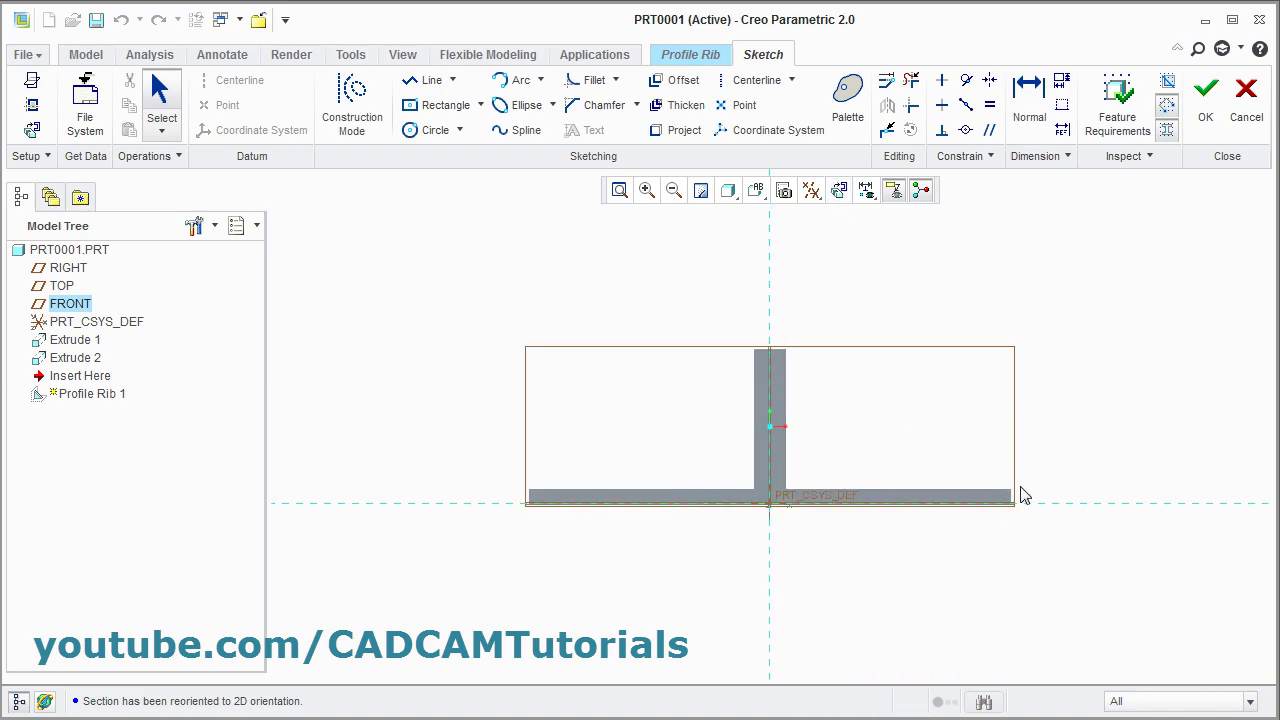
click(31, 106)
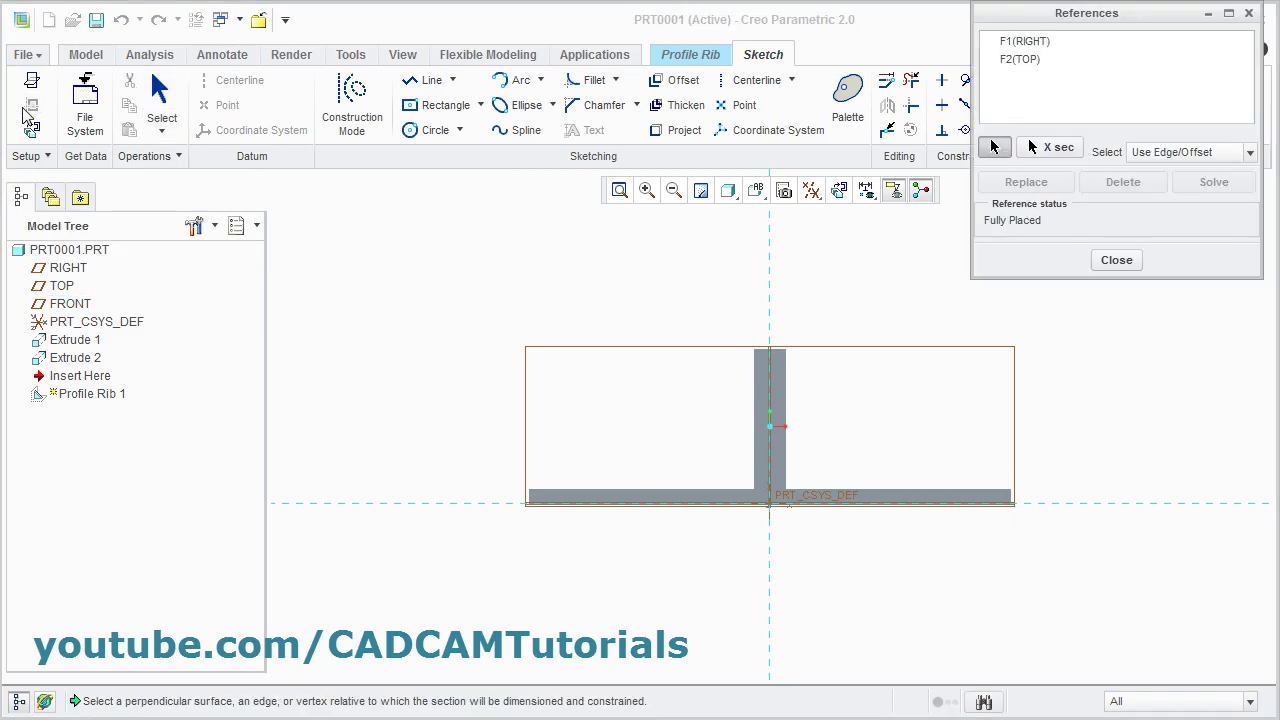
click(787, 352)
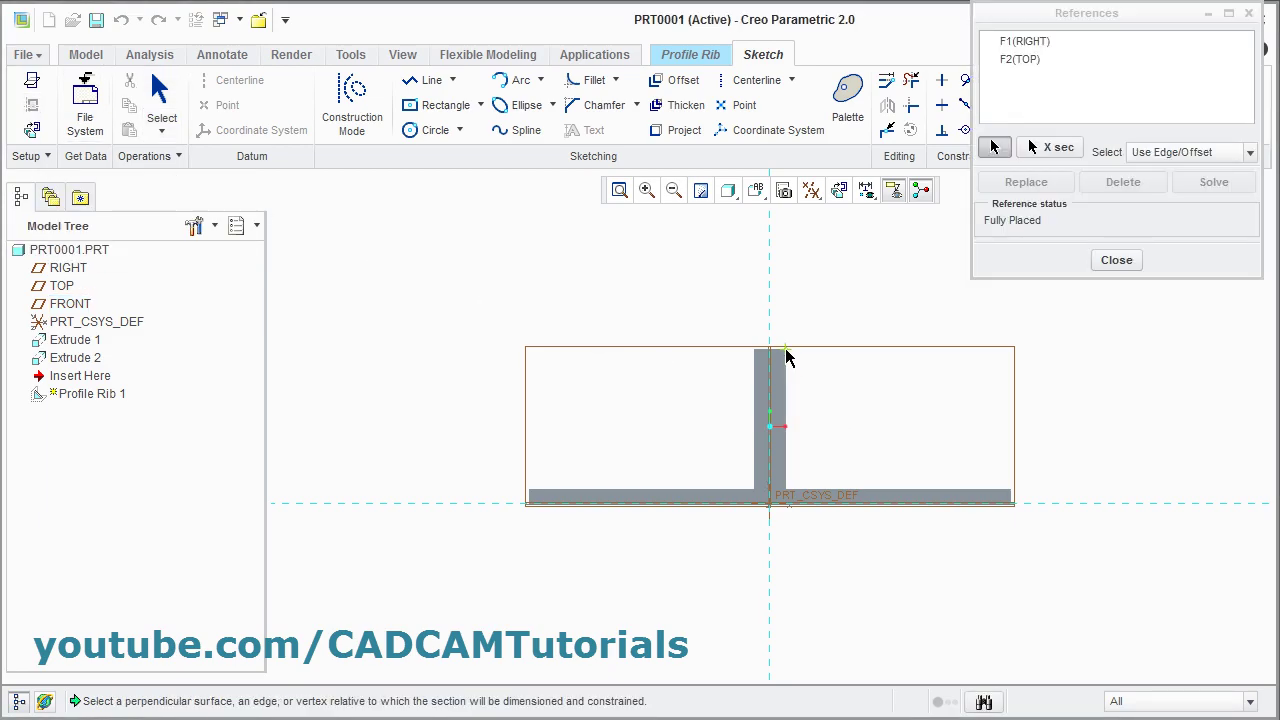
click(1011, 493)
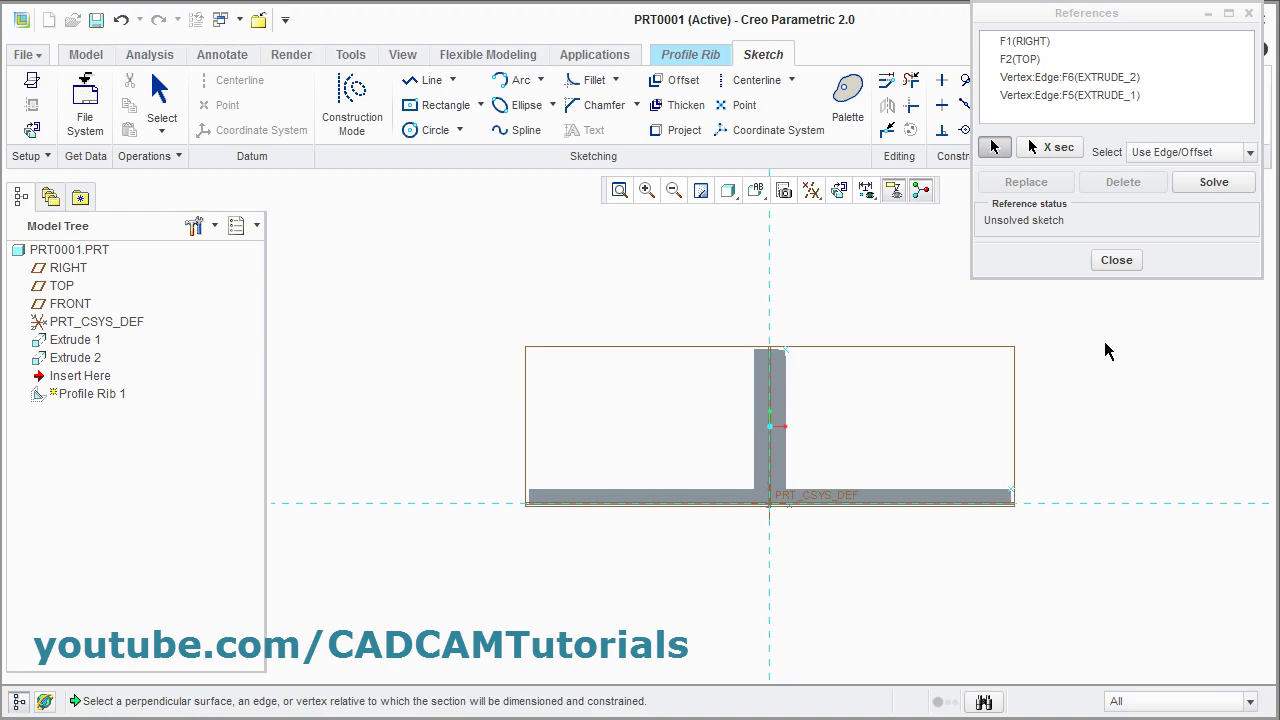
click(1117, 261)
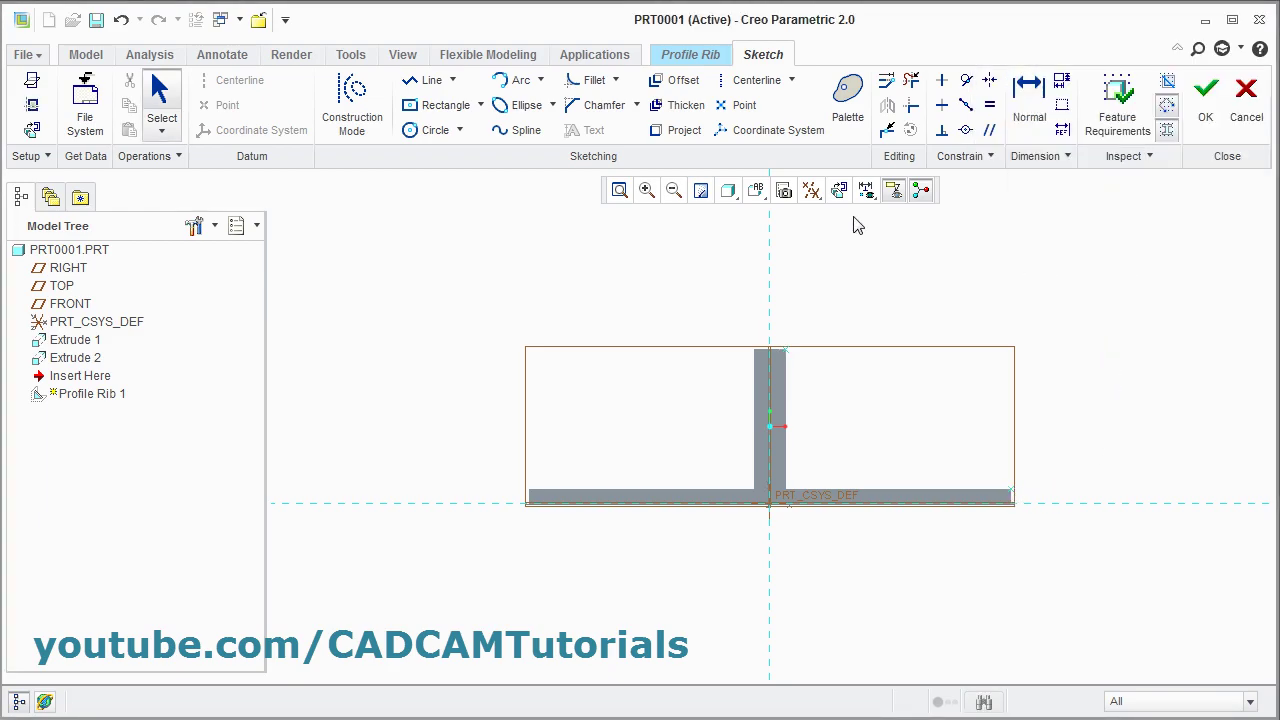
Step: Draw a diagonal line from the wall's top to the plate's lower-right corner
click(426, 84)
click(786, 350)
click(1011, 494)
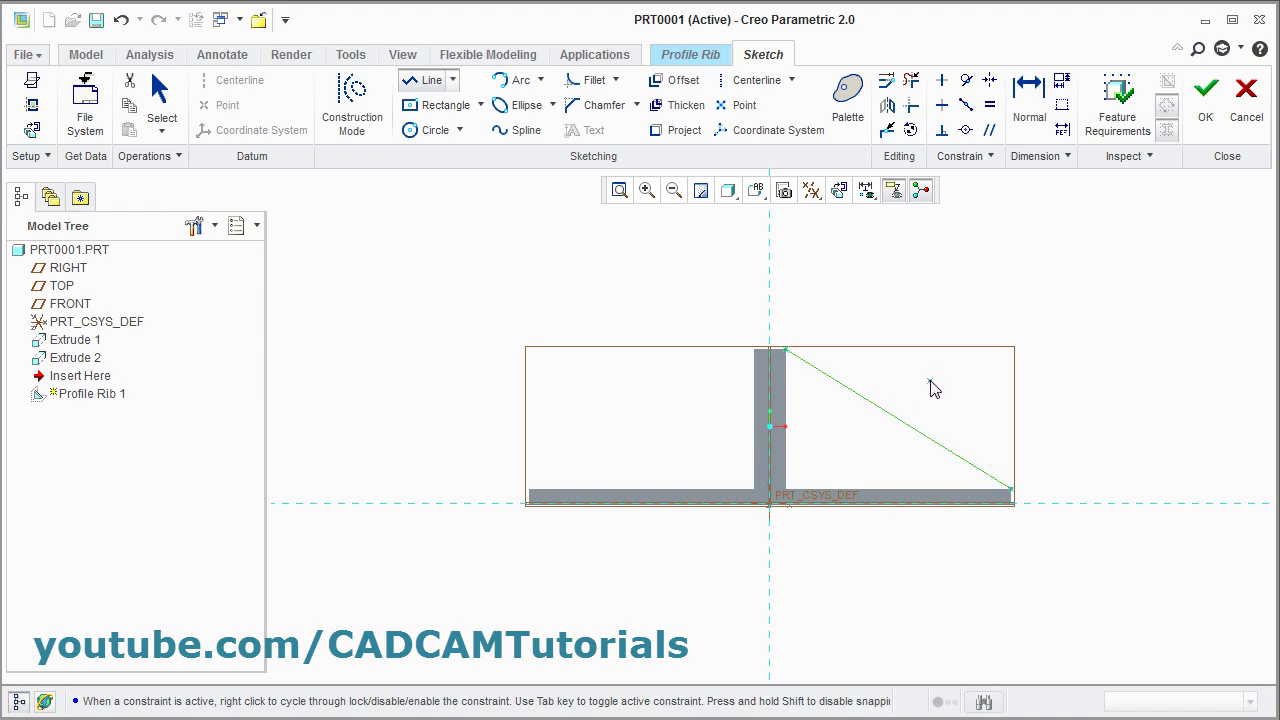
middle_click(930, 389)
Step: Accept the rib sketch, flip the rib's side and set its thickness to 20
click(1205, 105)
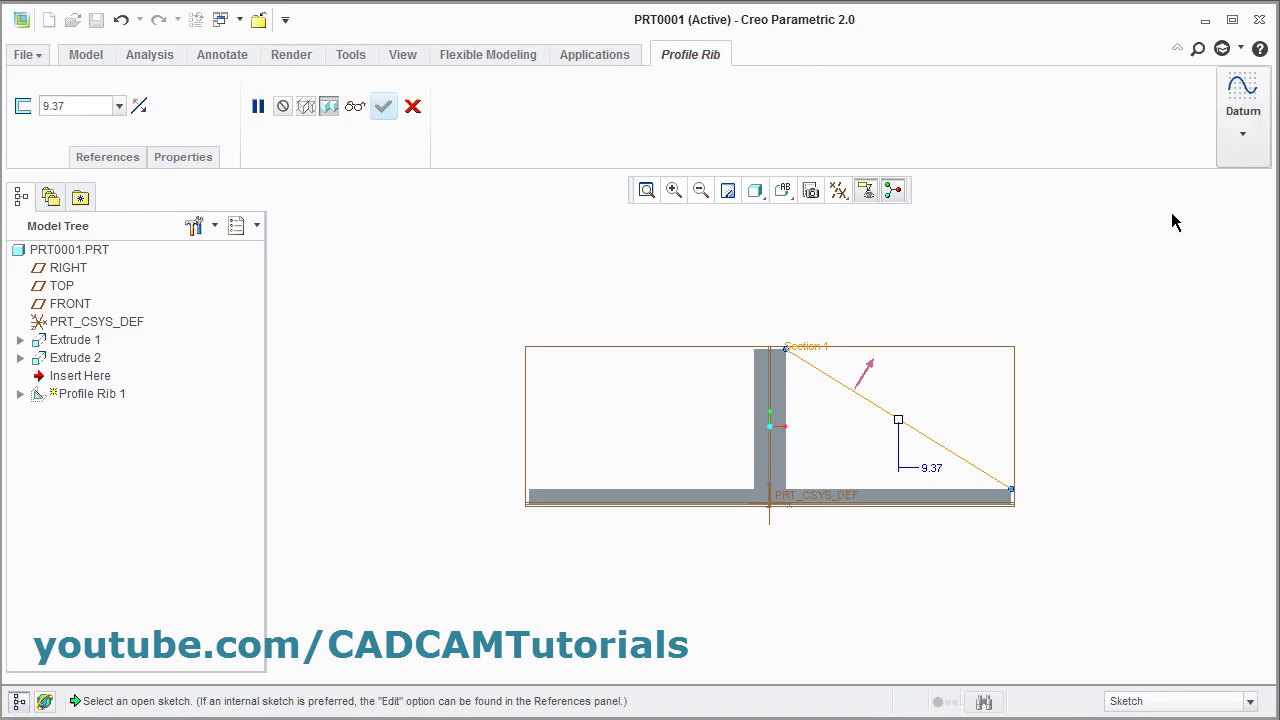
mouse_move(1074, 346)
middle_down()
mouse_move(1023, 354)
mouse_move(1023, 374)
mouse_move(1049, 360)
middle_up()
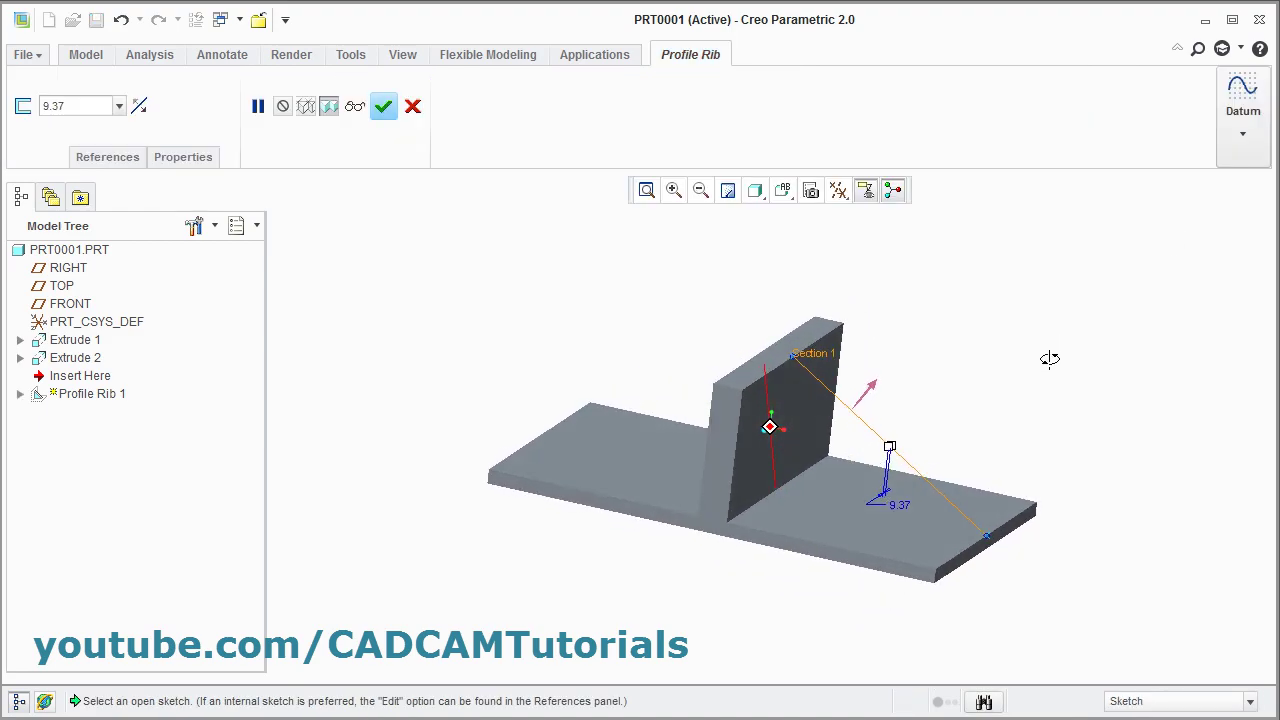
click(873, 393)
middle_drag(1026, 371, 971, 386)
double_click(71, 108)
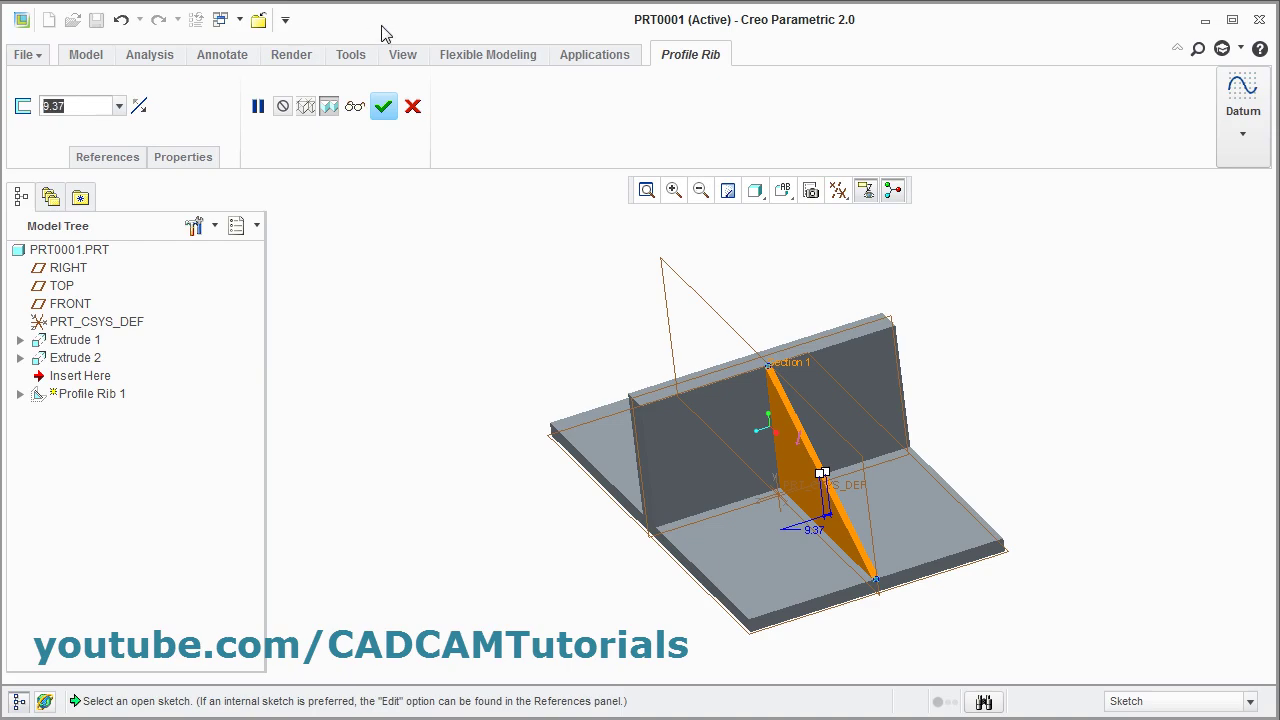
text(20)
key(Return)
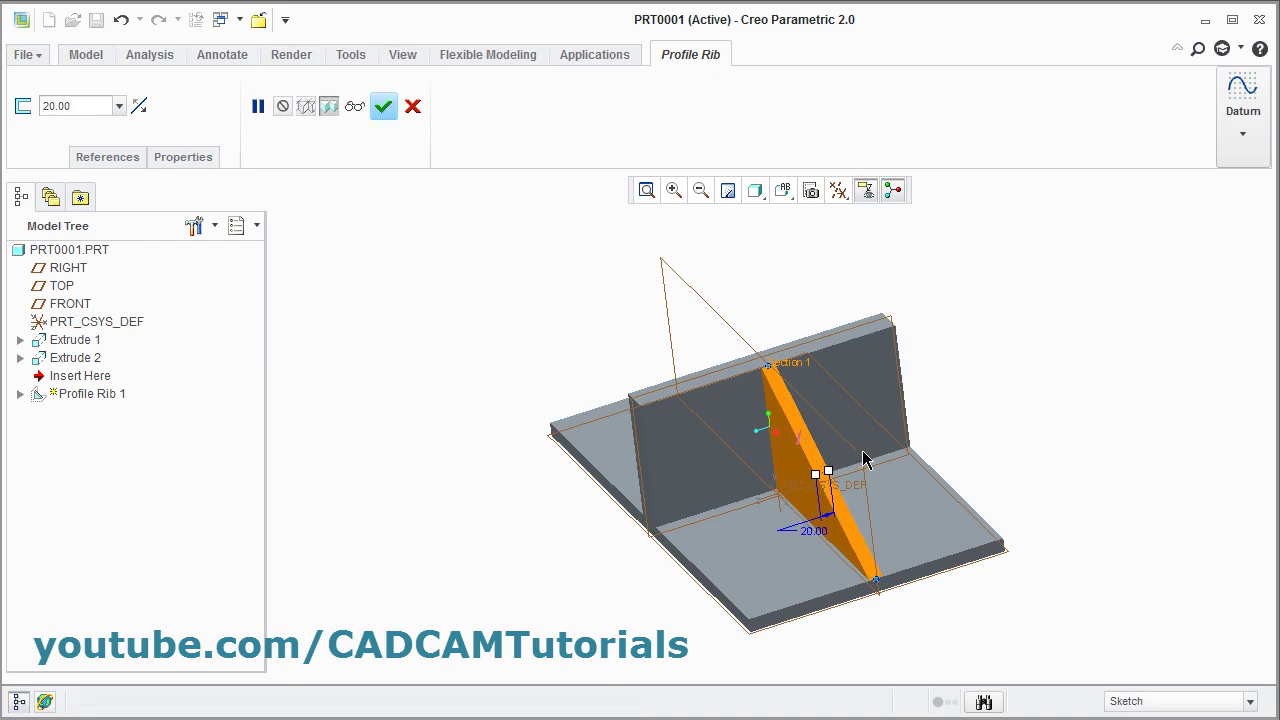
Step: Make the rib symmetric about its sketch line and finish Profile Rib 1
scroll(820, 470, down, 5)
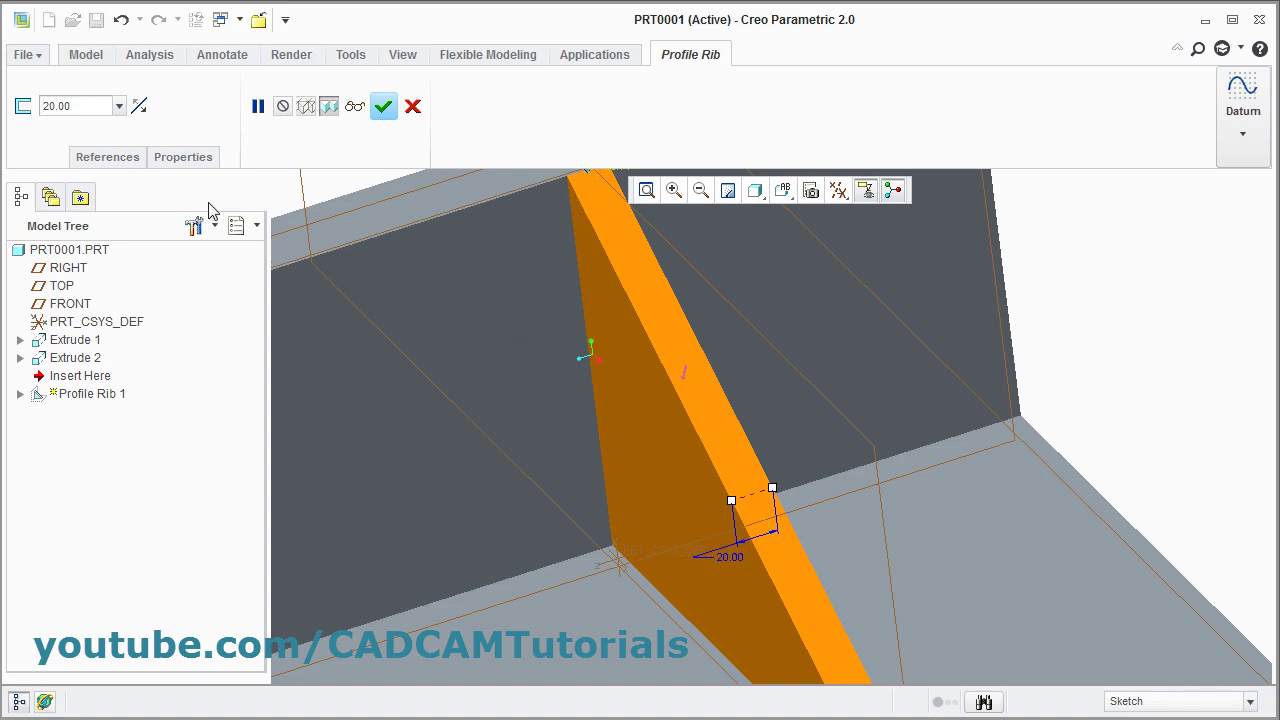
click(139, 107)
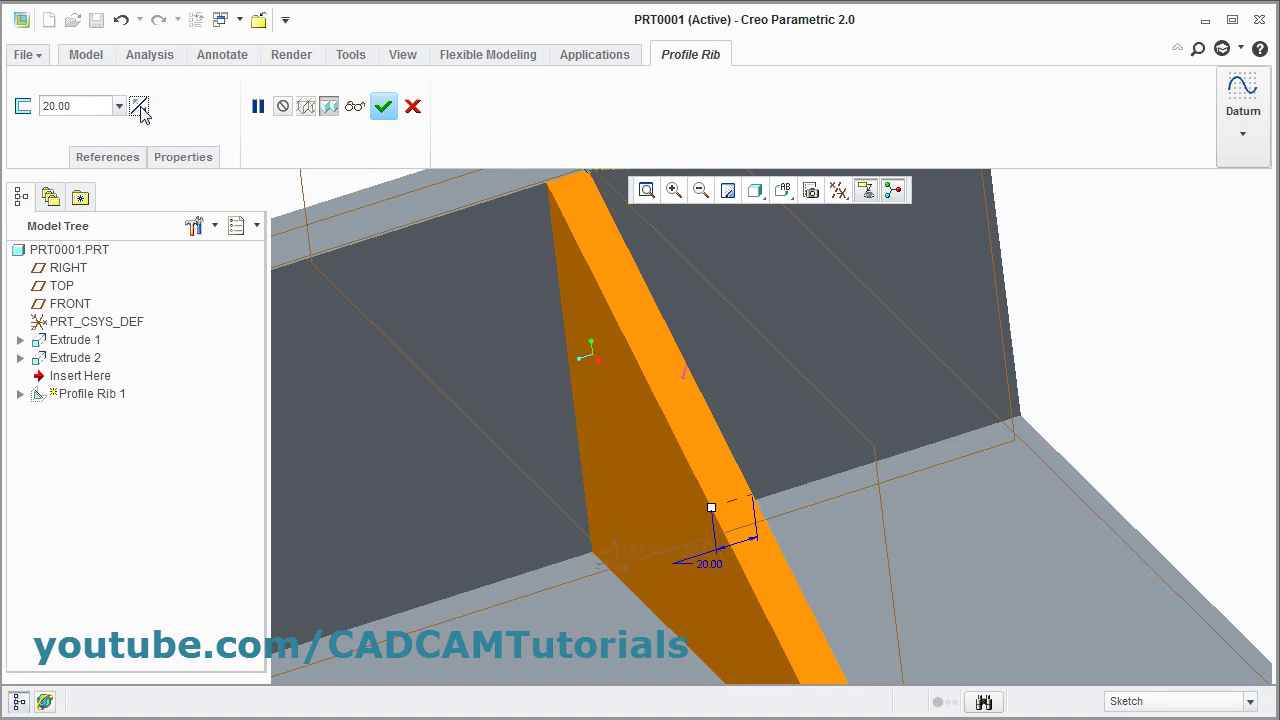
click(139, 107)
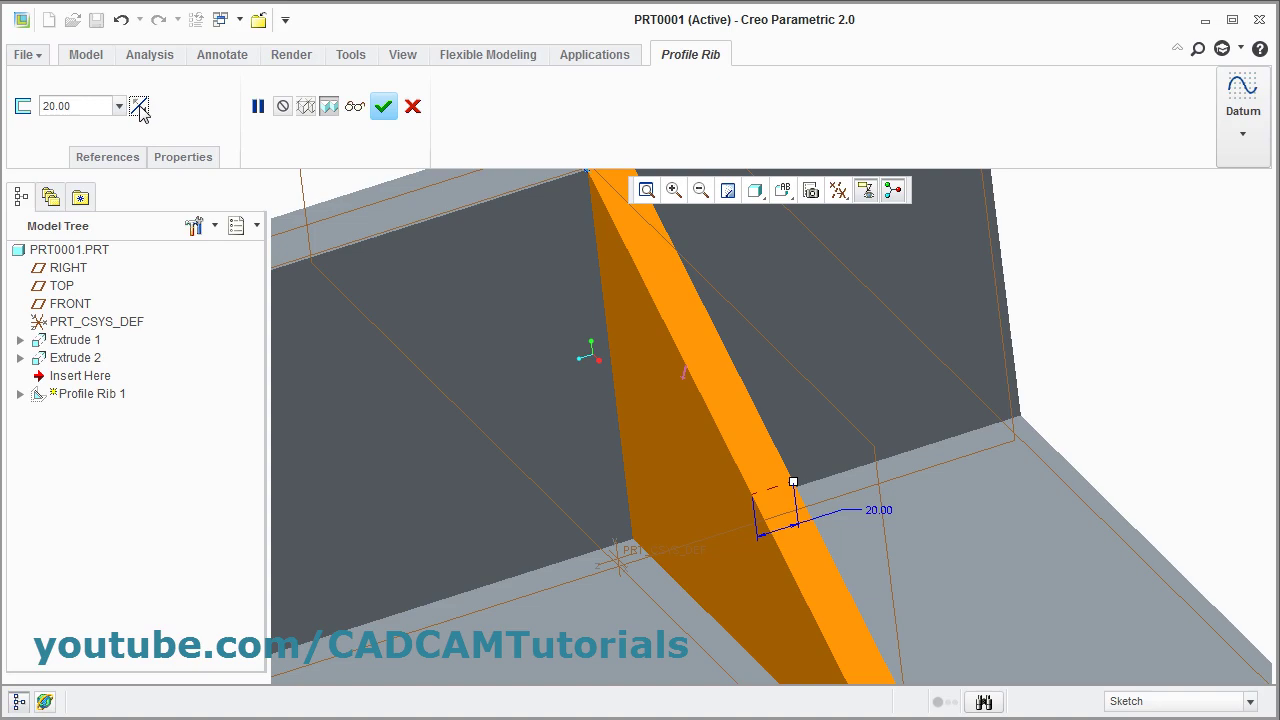
click(139, 107)
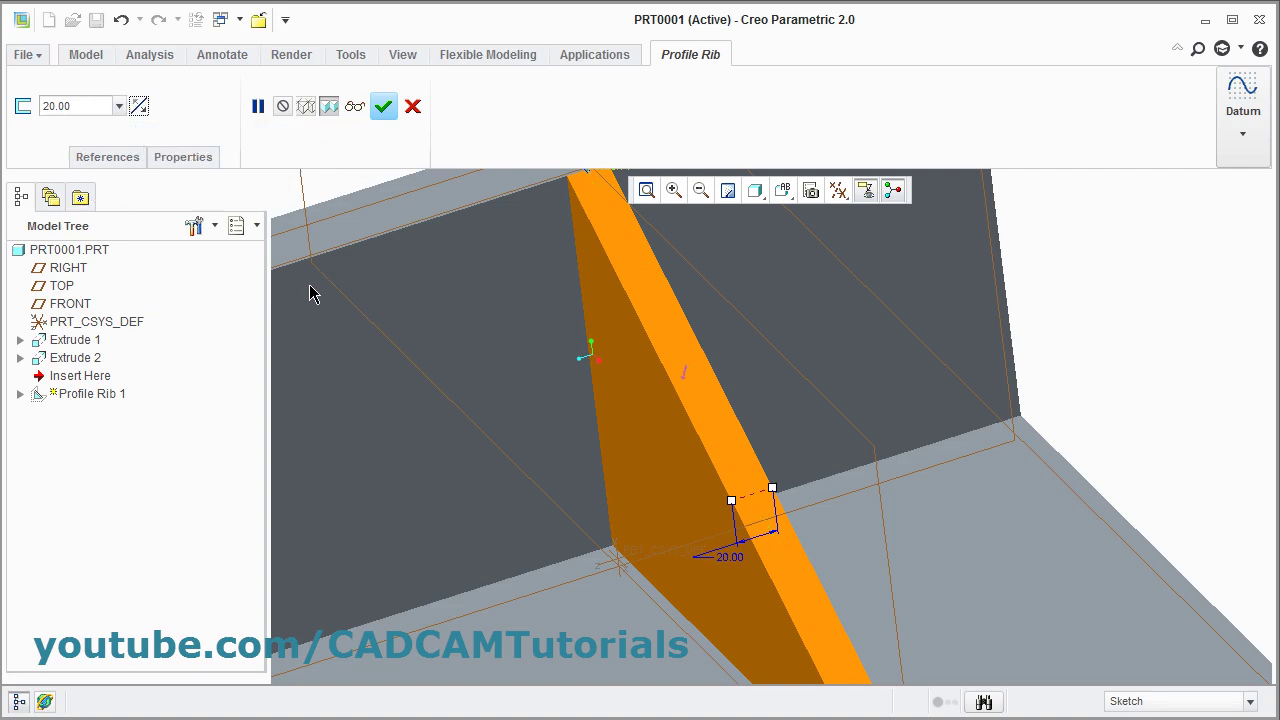
scroll(440, 383, down, 2)
scroll(440, 383, down, 1)
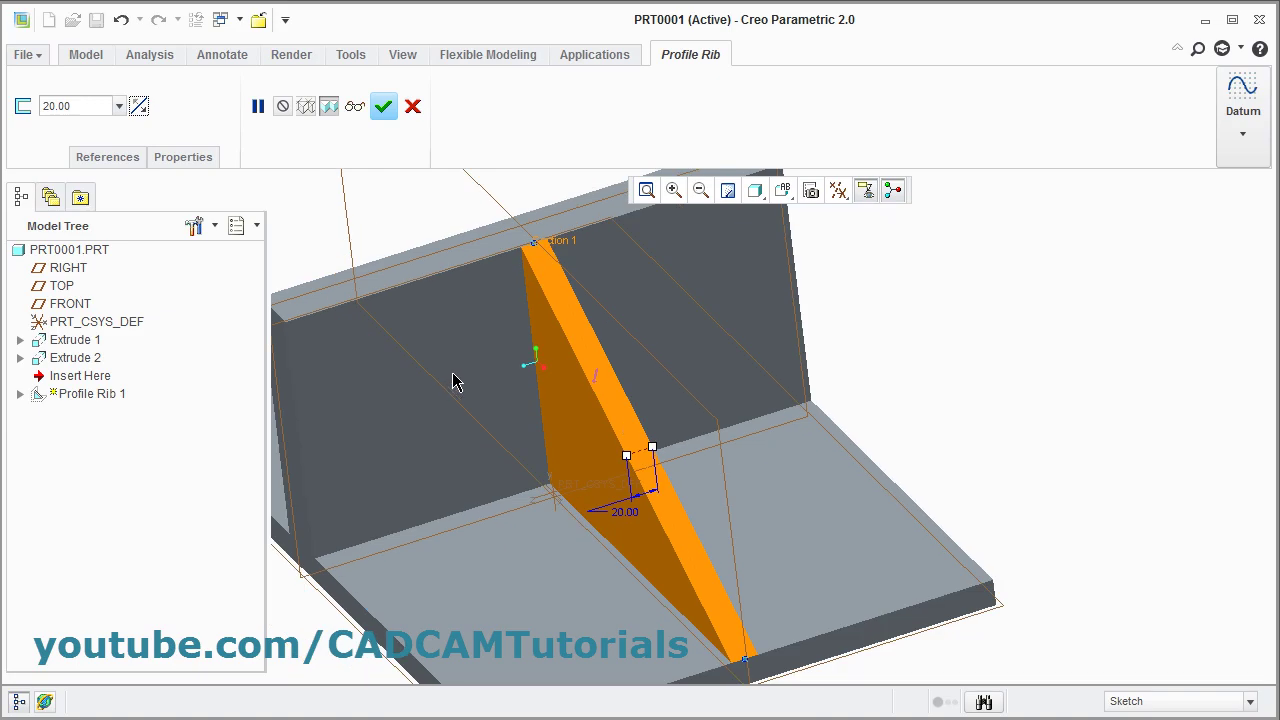
click(385, 107)
Step: Delete Extrude 2 and Profile Rib 1 from the Model Tree, keeping the base plate
middle_drag(811, 437, 879, 517)
middle_drag(686, 580, 660, 588)
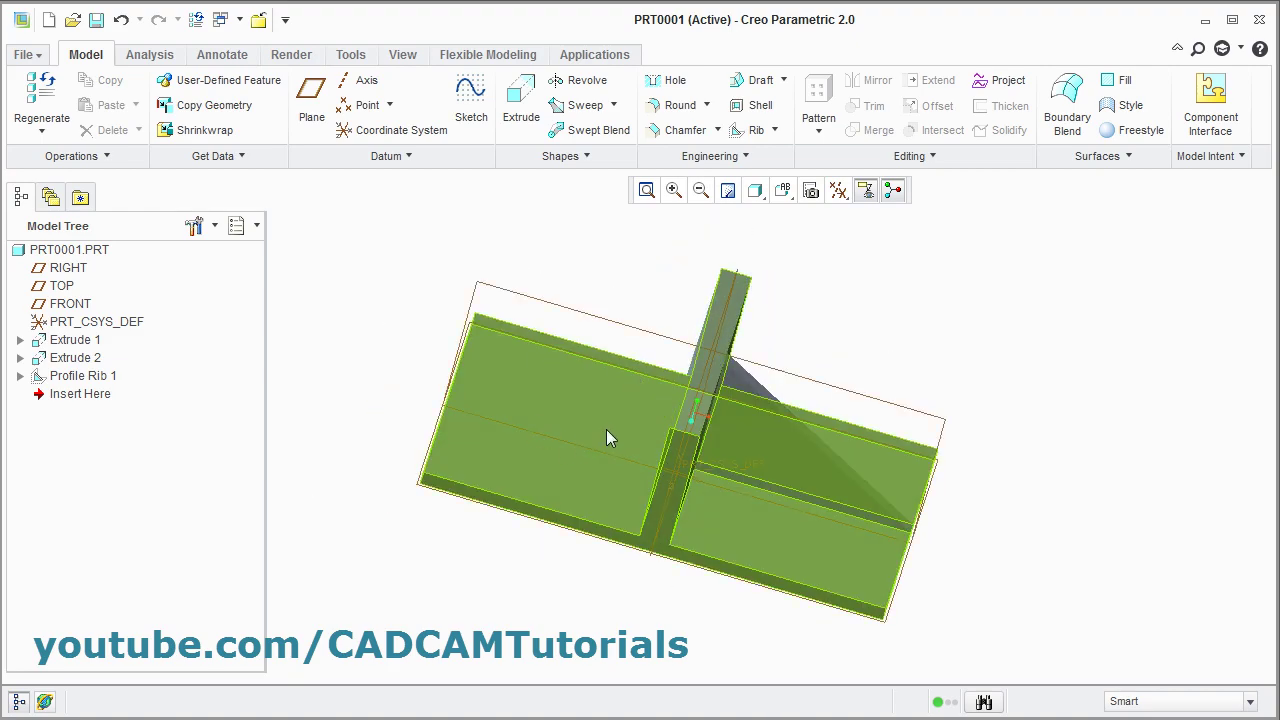
middle_drag(770, 588, 737, 546)
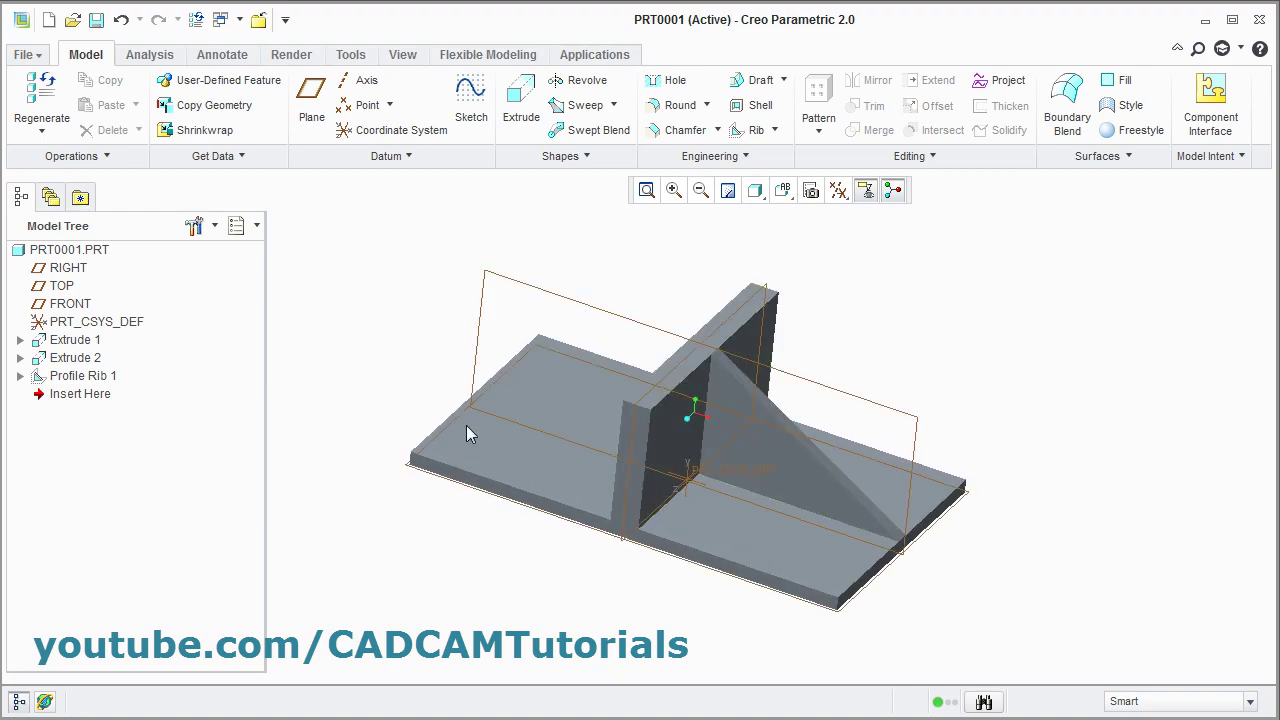
click(68, 358)
ctrl+click(80, 376)
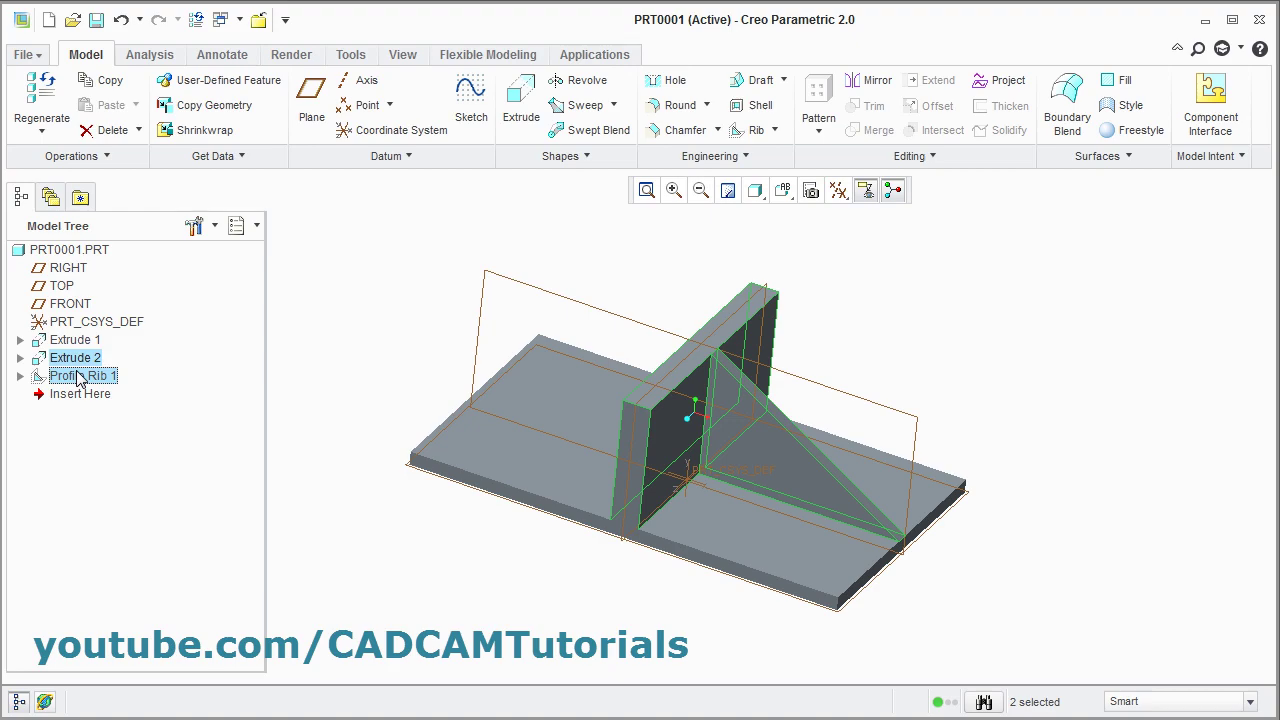
right_click(80, 377)
click(135, 410)
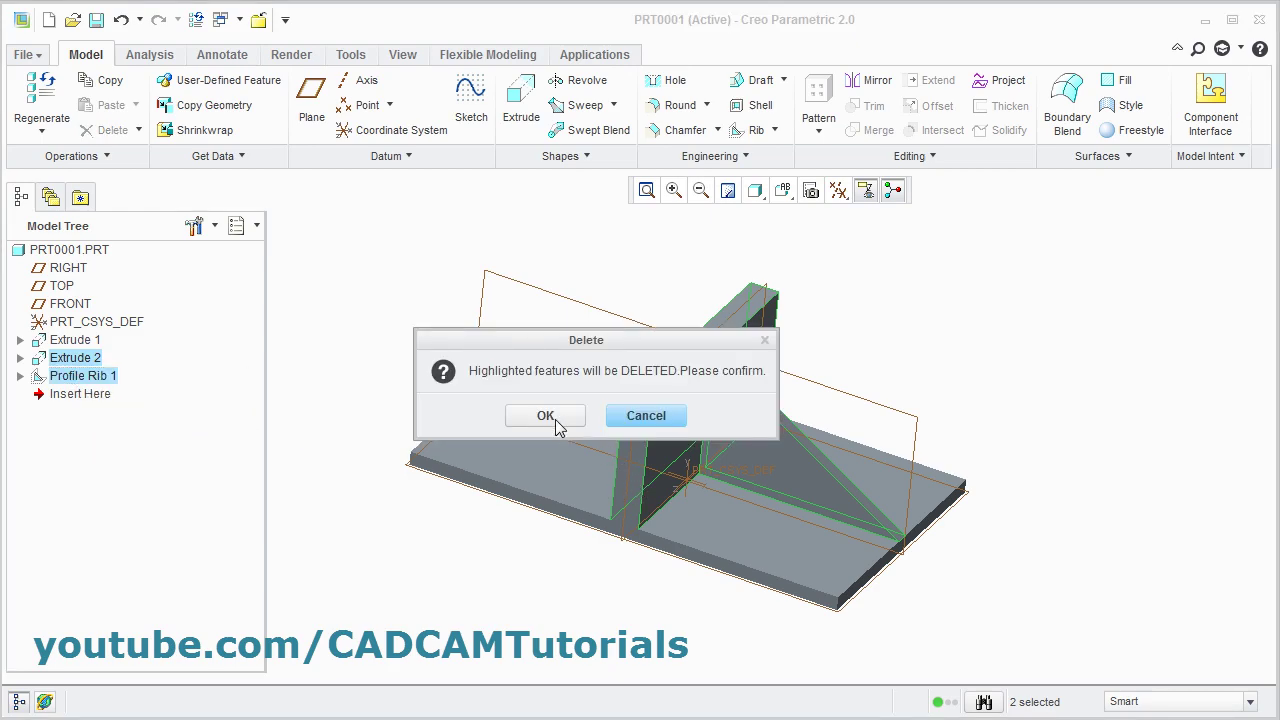
click(546, 416)
middle_drag(837, 403, 822, 402)
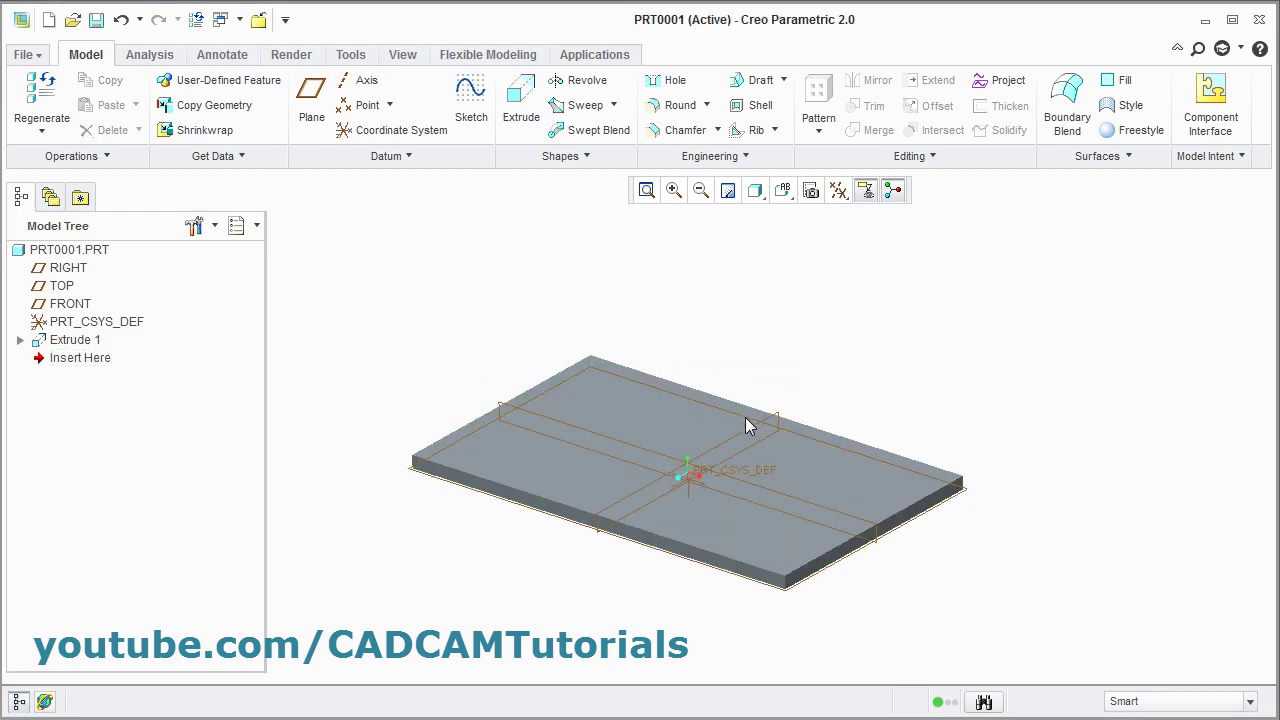
Step: Extrude a circle sketched on the plate's top into a tall cylinder on the left
click(521, 100)
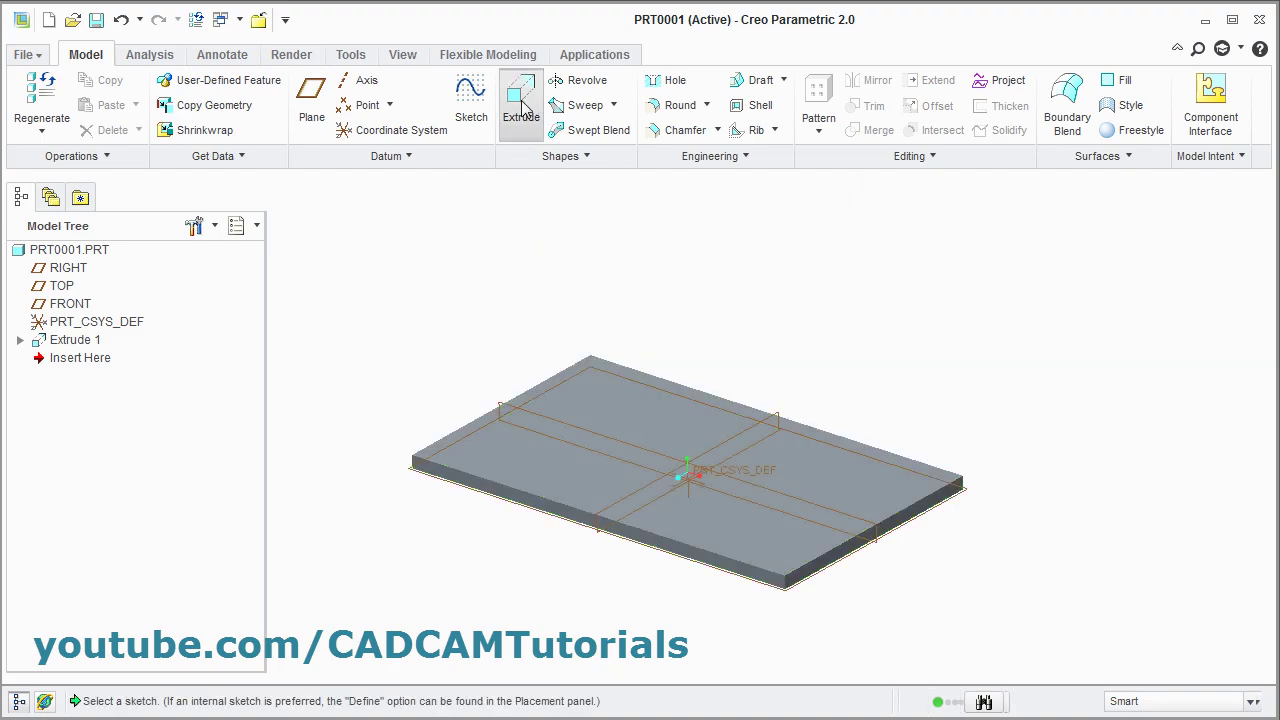
click(634, 402)
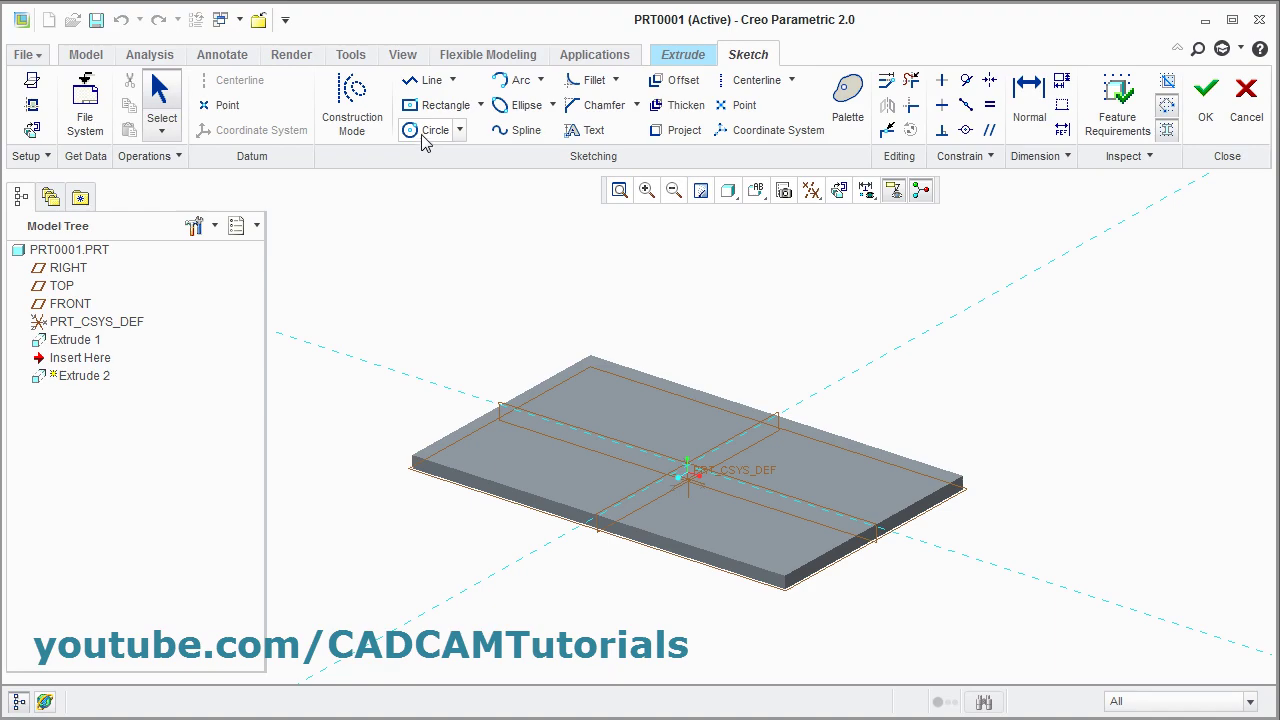
click(417, 131)
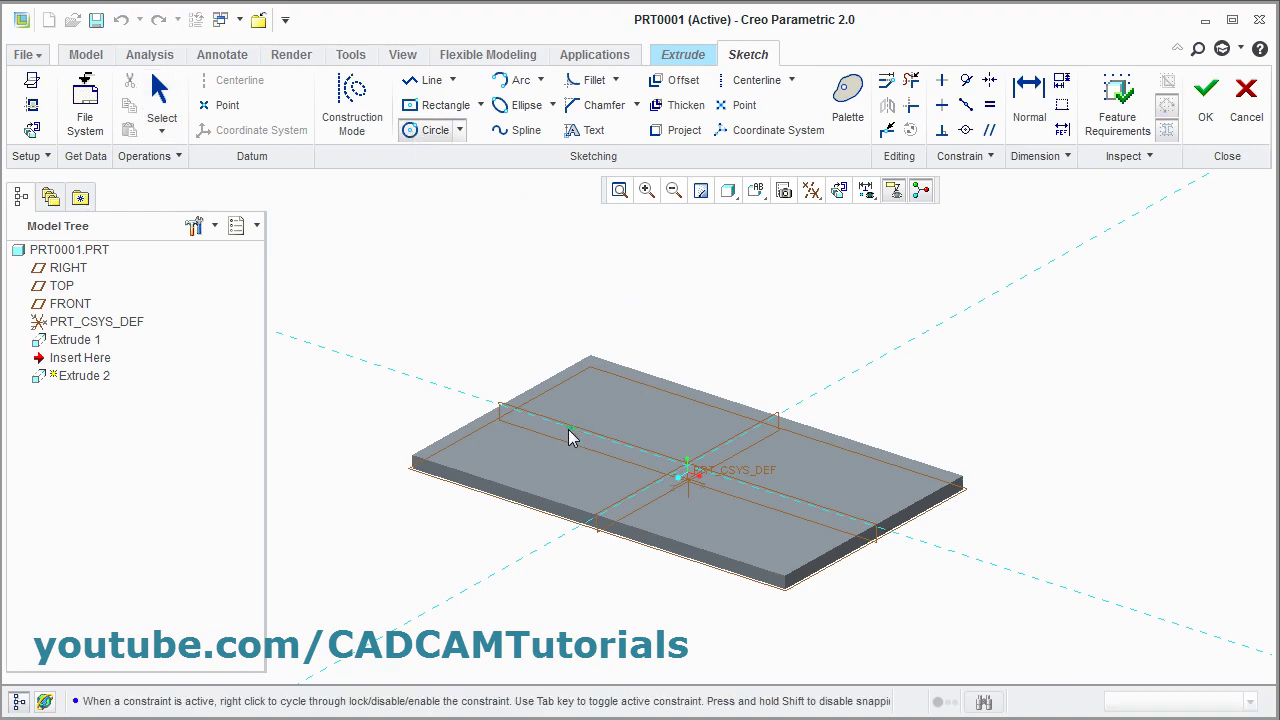
click(646, 423)
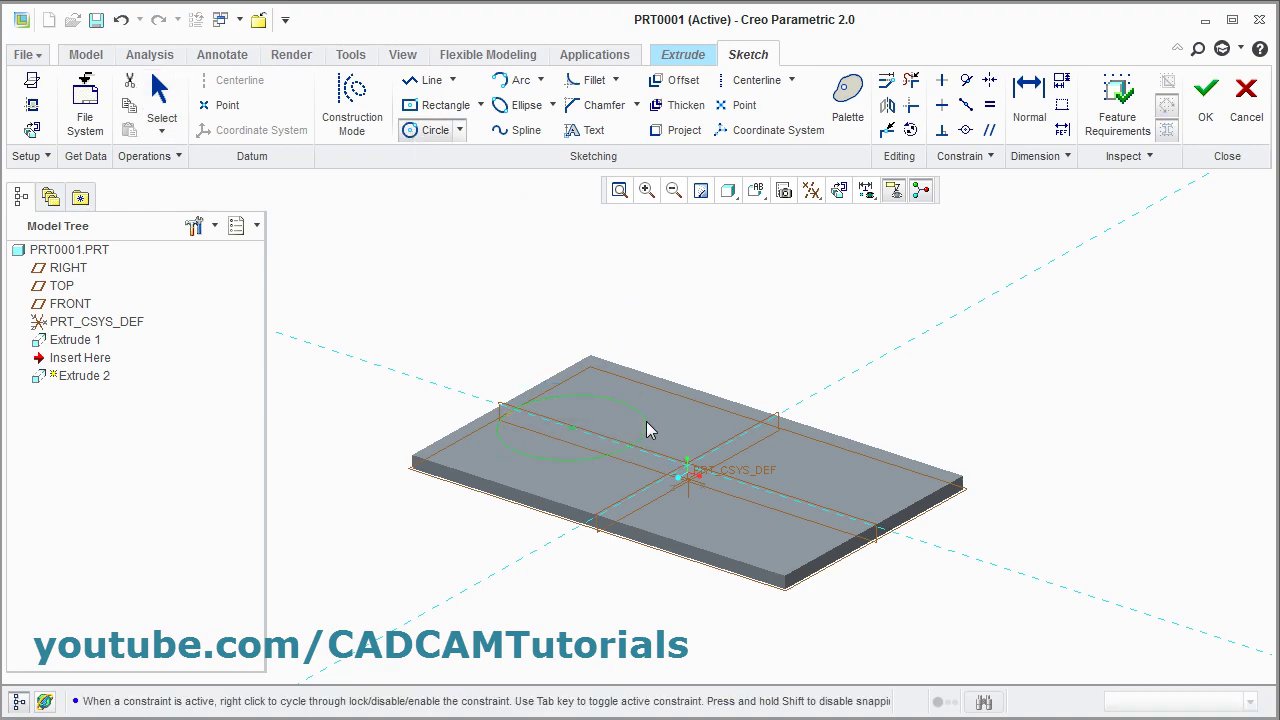
middle_click(752, 333)
click(1205, 100)
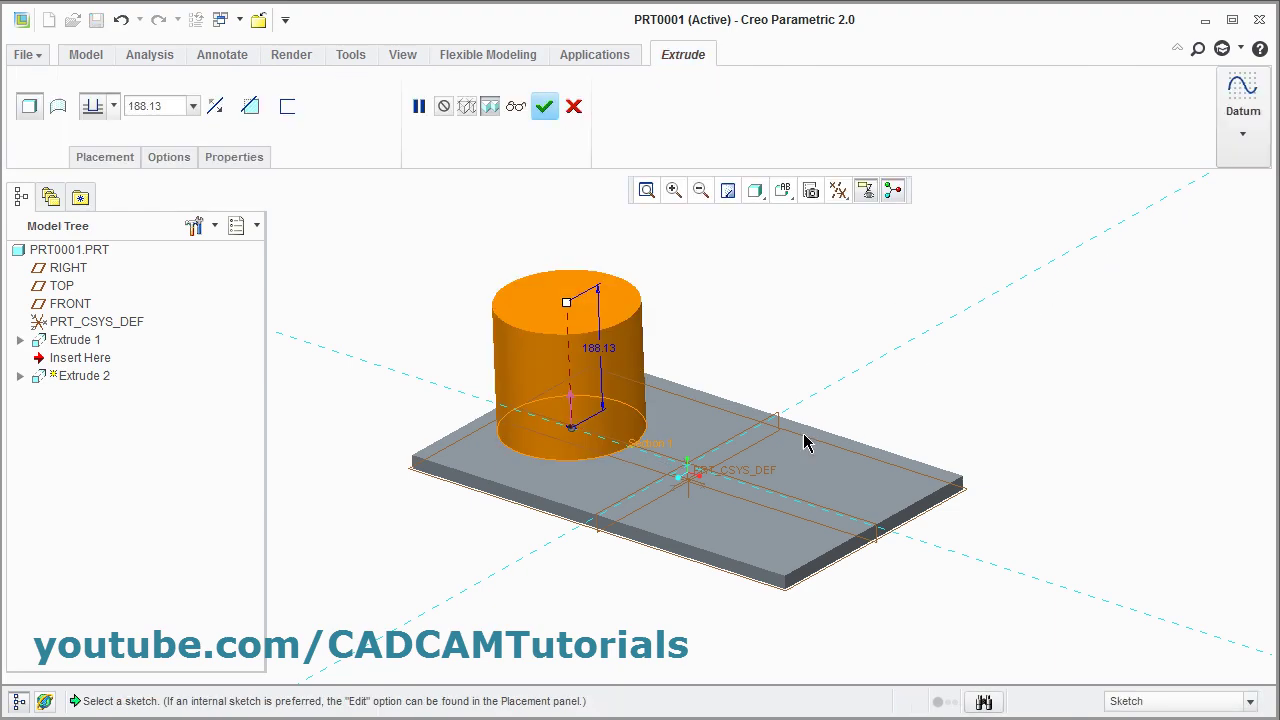
click(544, 106)
click(940, 381)
mouse_move(940, 381)
middle_down()
mouse_move(973, 388)
mouse_move(946, 389)
middle_up()
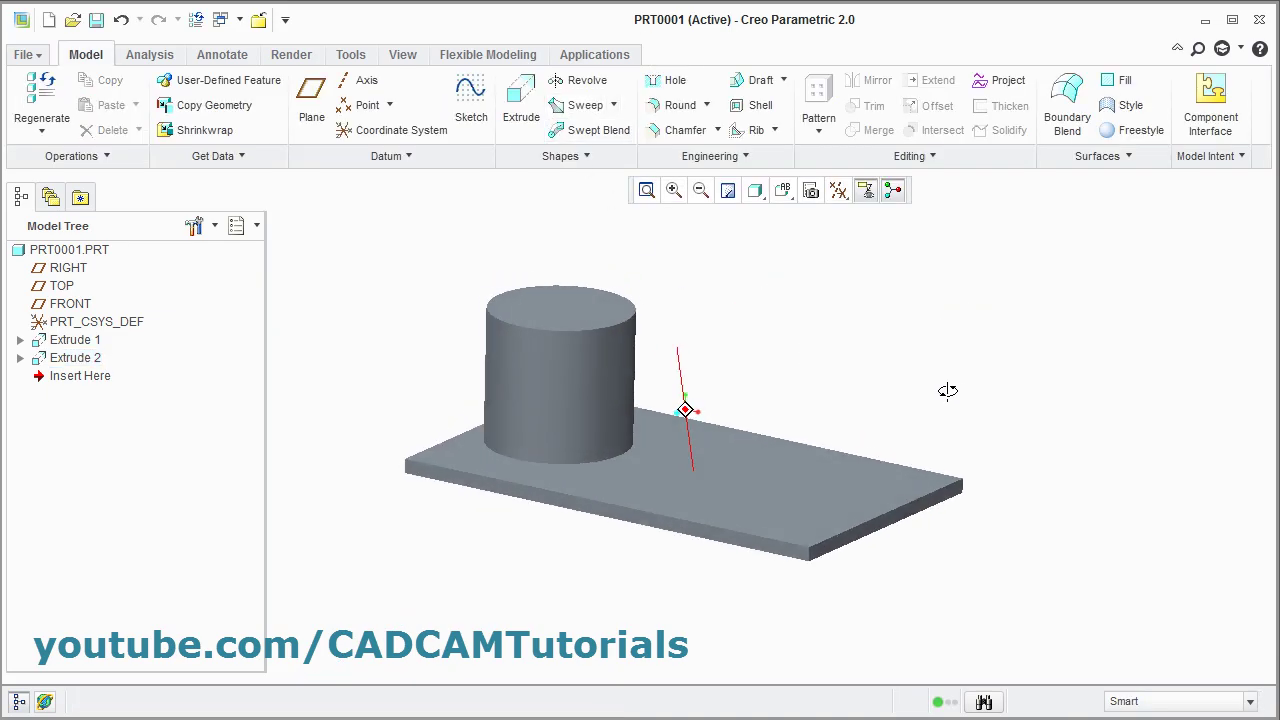
click(760, 480)
click(600, 354)
click(358, 218)
Step: Add a second cylinder on the plate's right side, 125.10 high
click(535, 125)
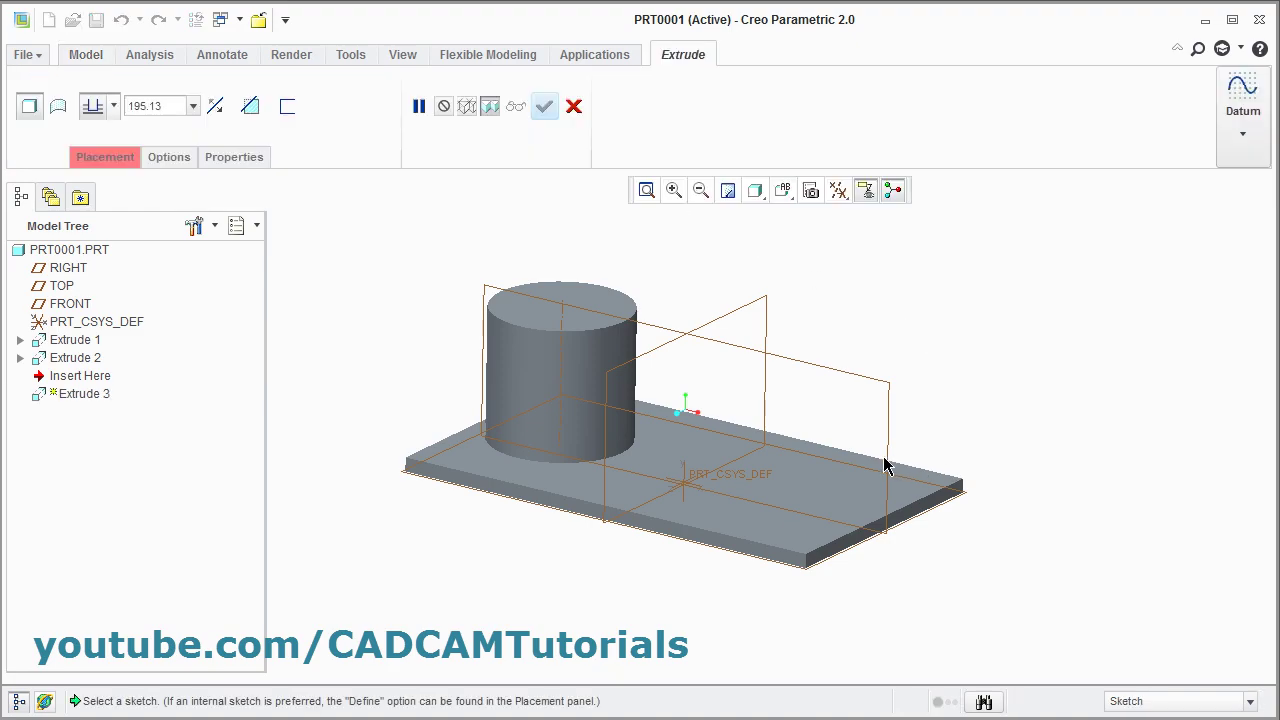
click(958, 488)
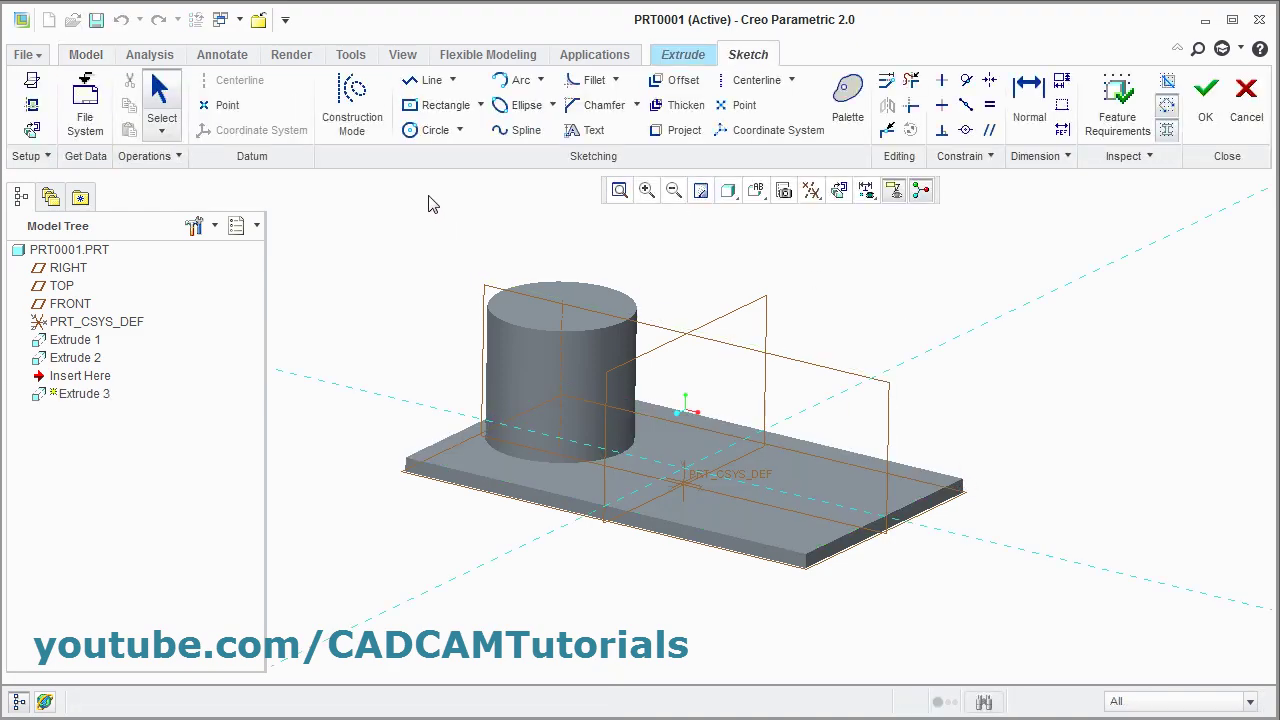
click(413, 134)
click(779, 491)
click(838, 491)
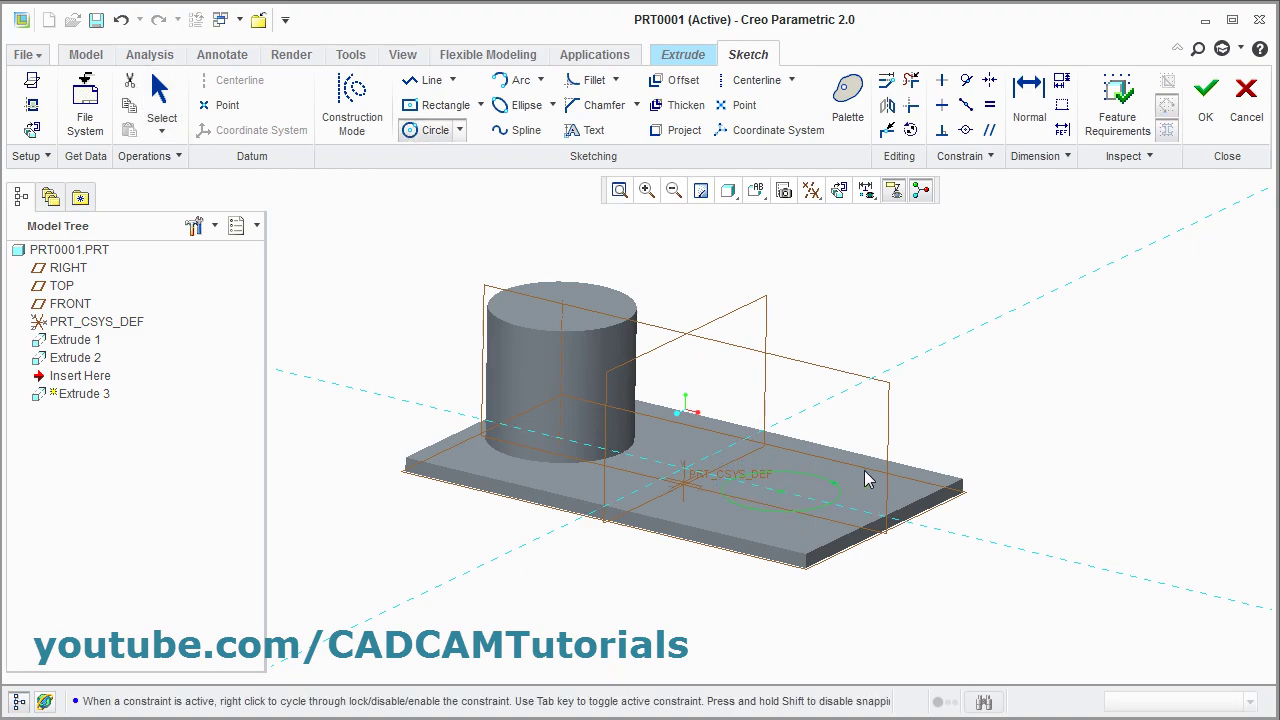
middle_click(898, 319)
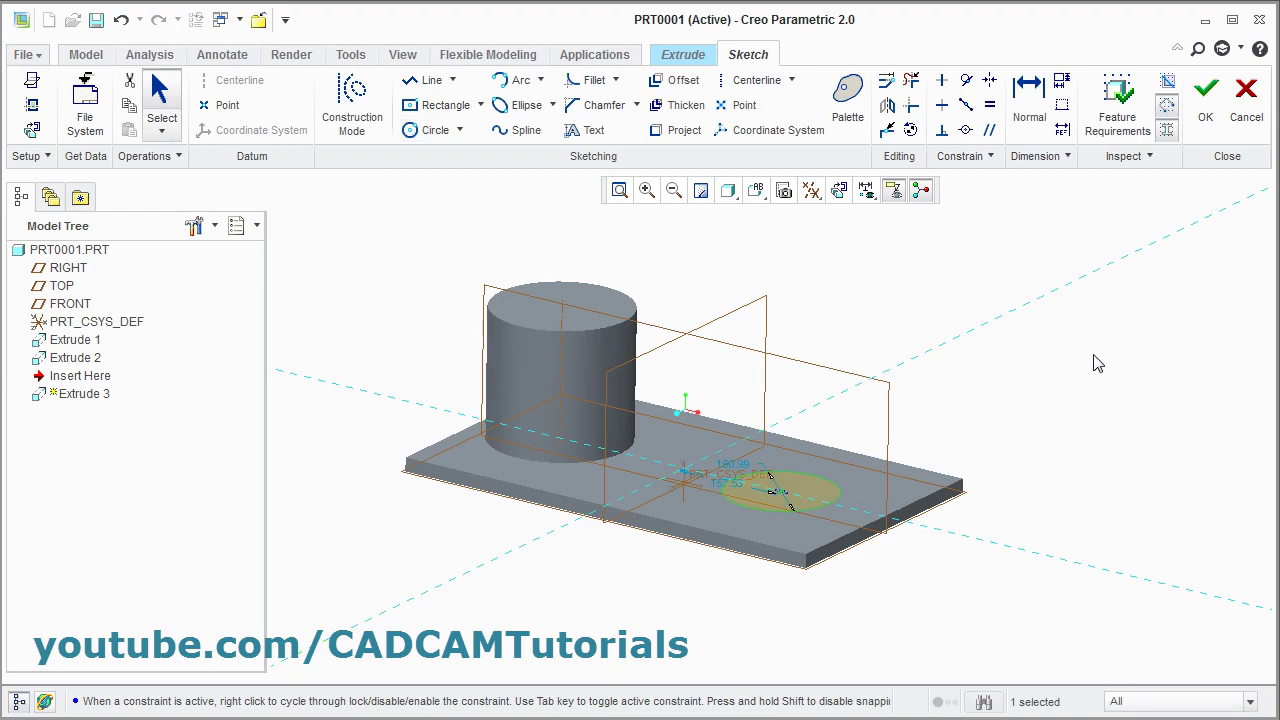
click(1206, 118)
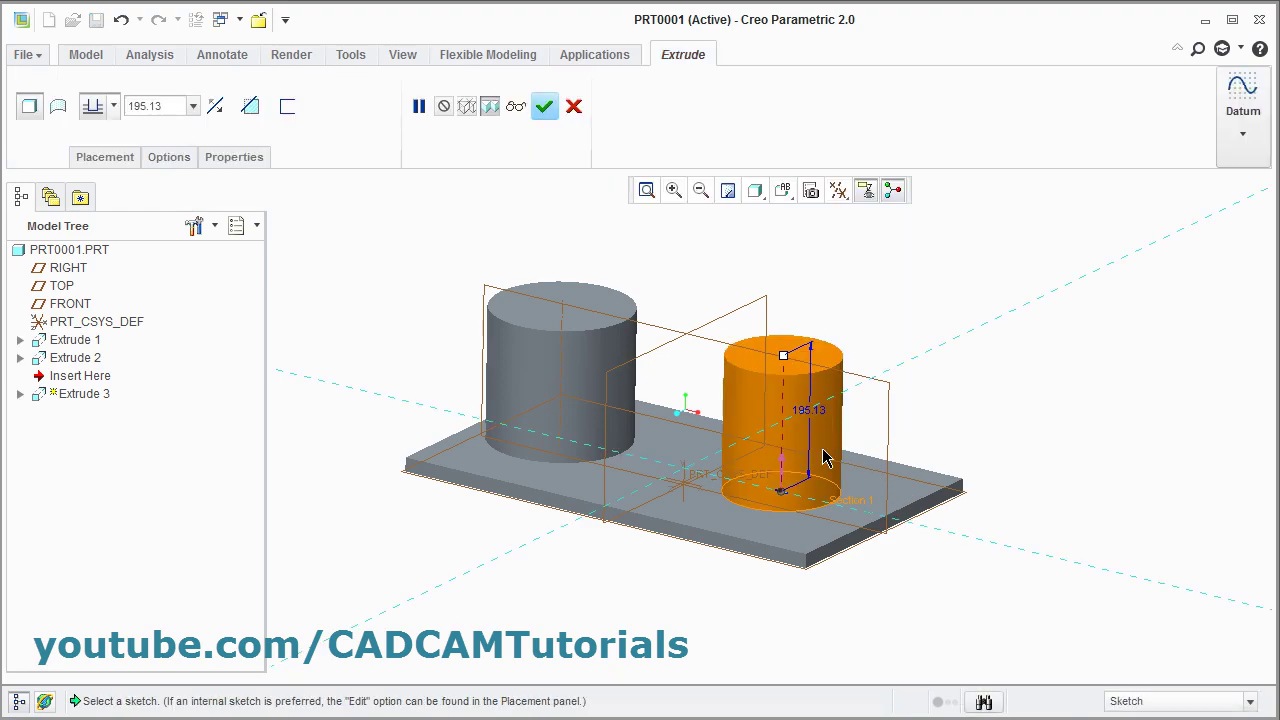
drag(785, 360, 787, 407)
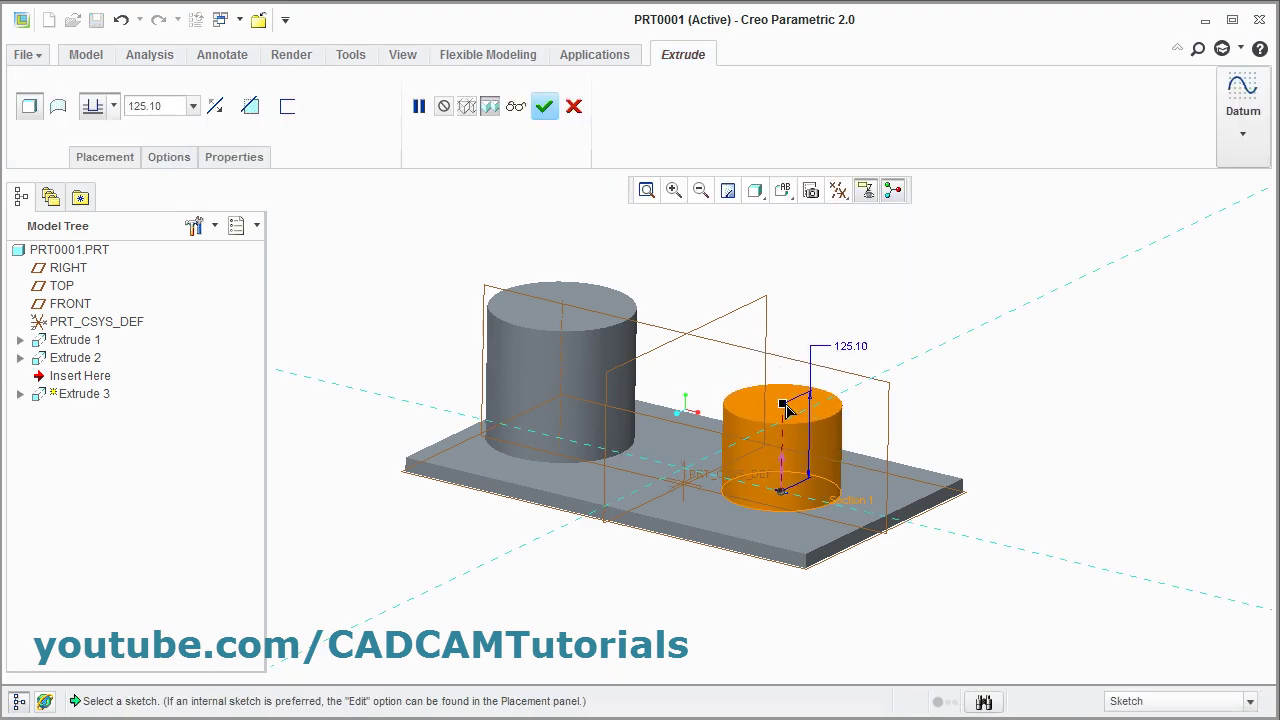
click(545, 106)
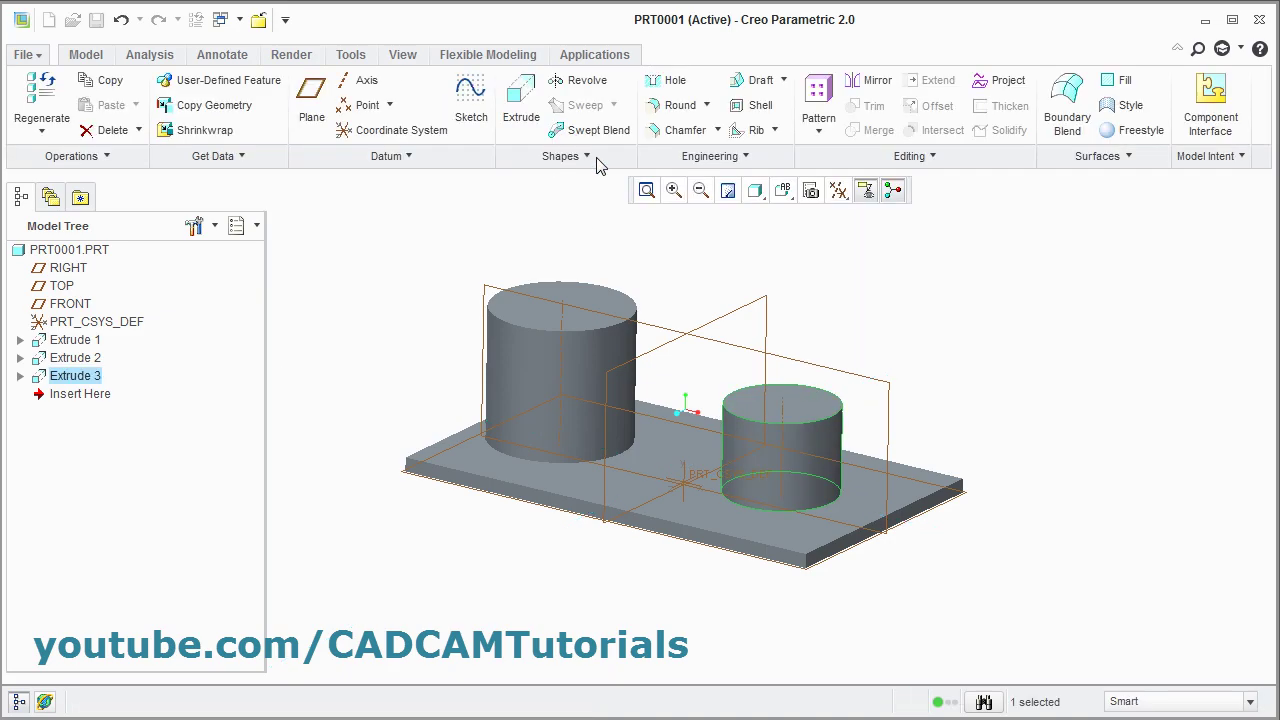
Step: Start a profile rib on FRONT, referencing both cylinders' sides
middle_drag(672, 257, 710, 420)
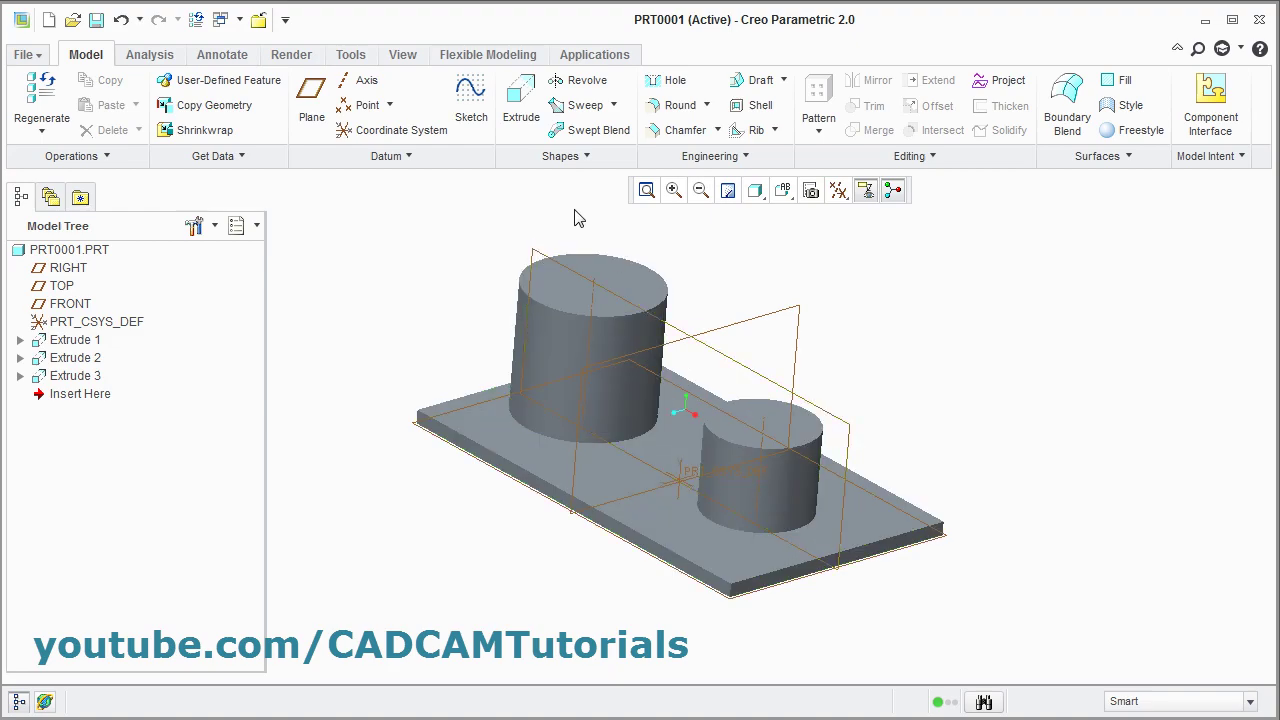
click(748, 131)
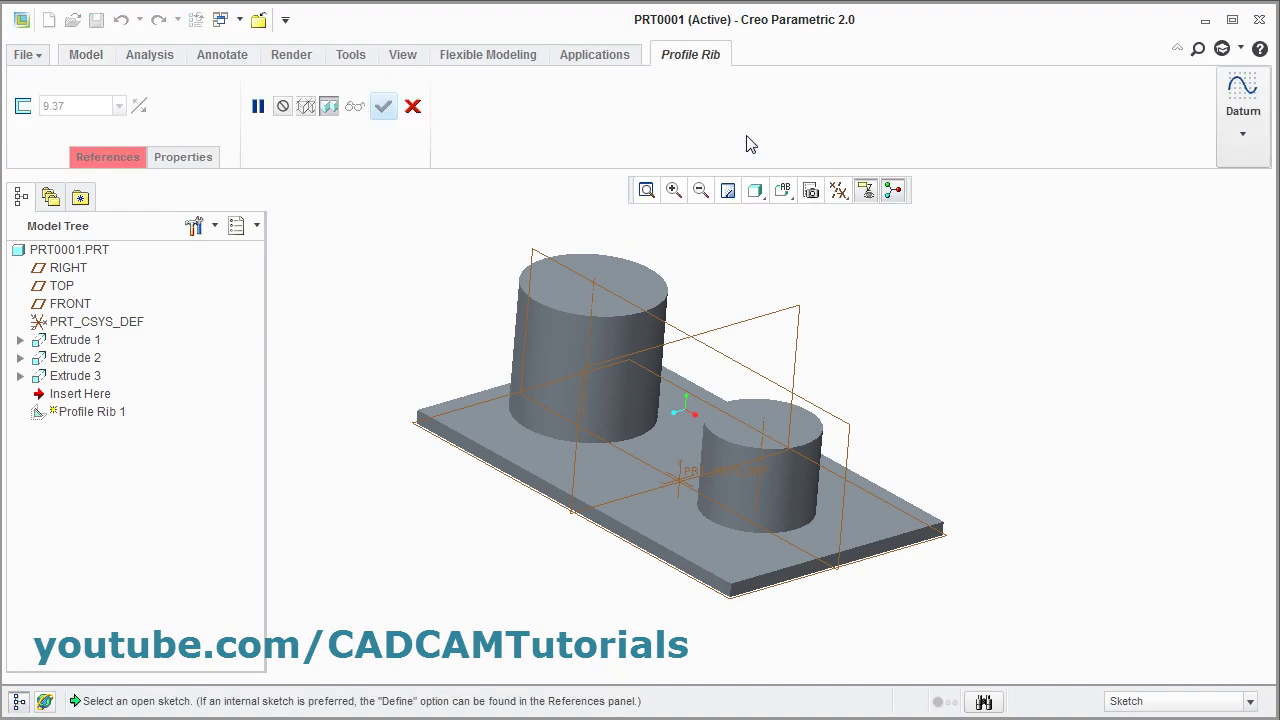
click(723, 360)
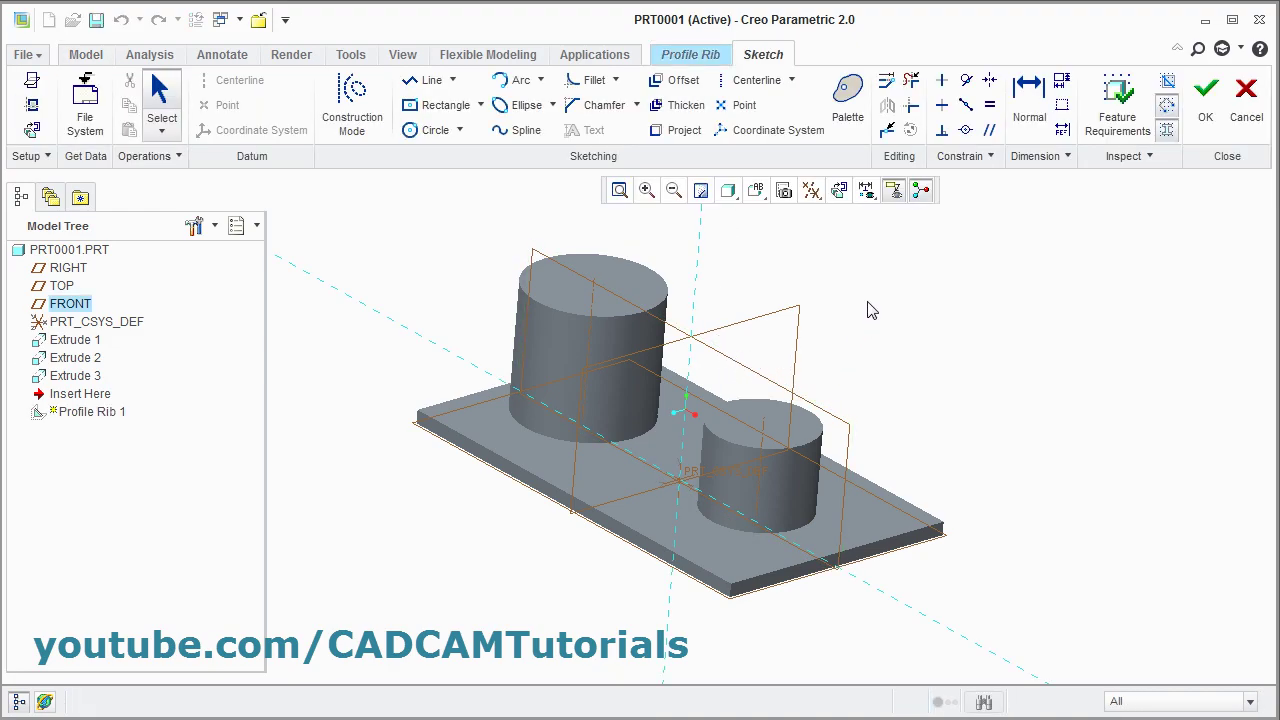
click(838, 193)
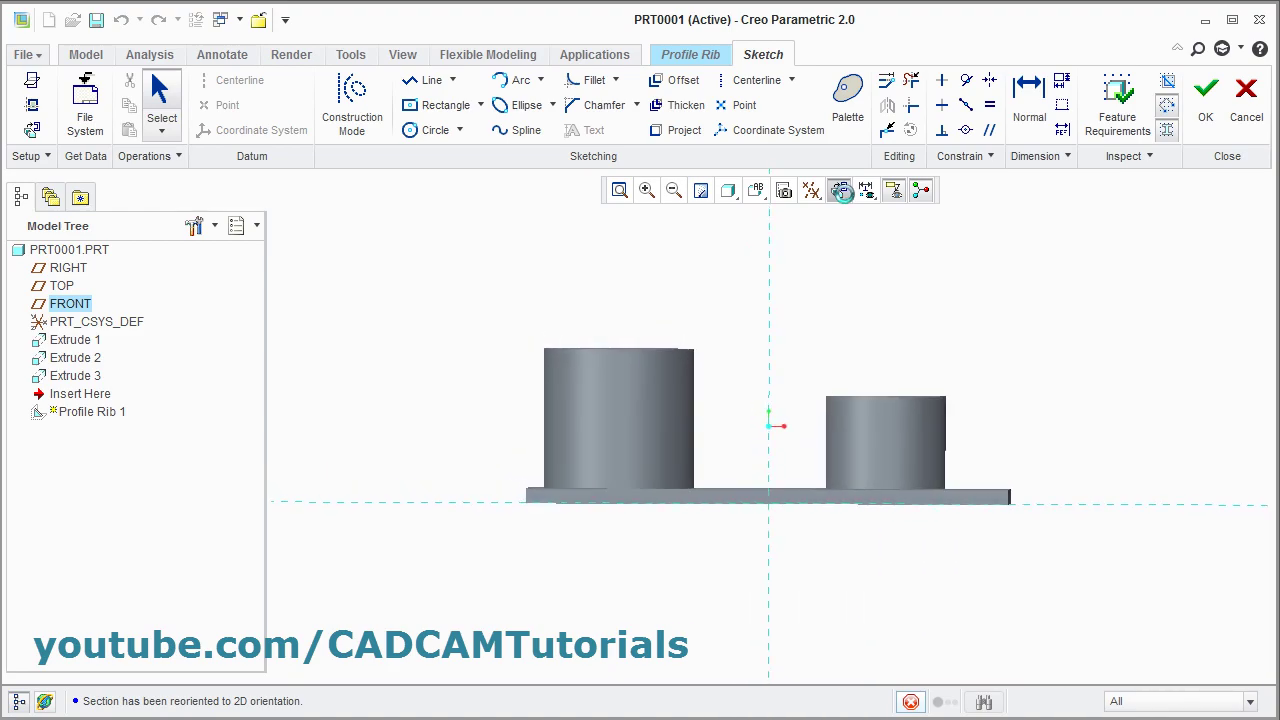
scroll(800, 383, down, 1)
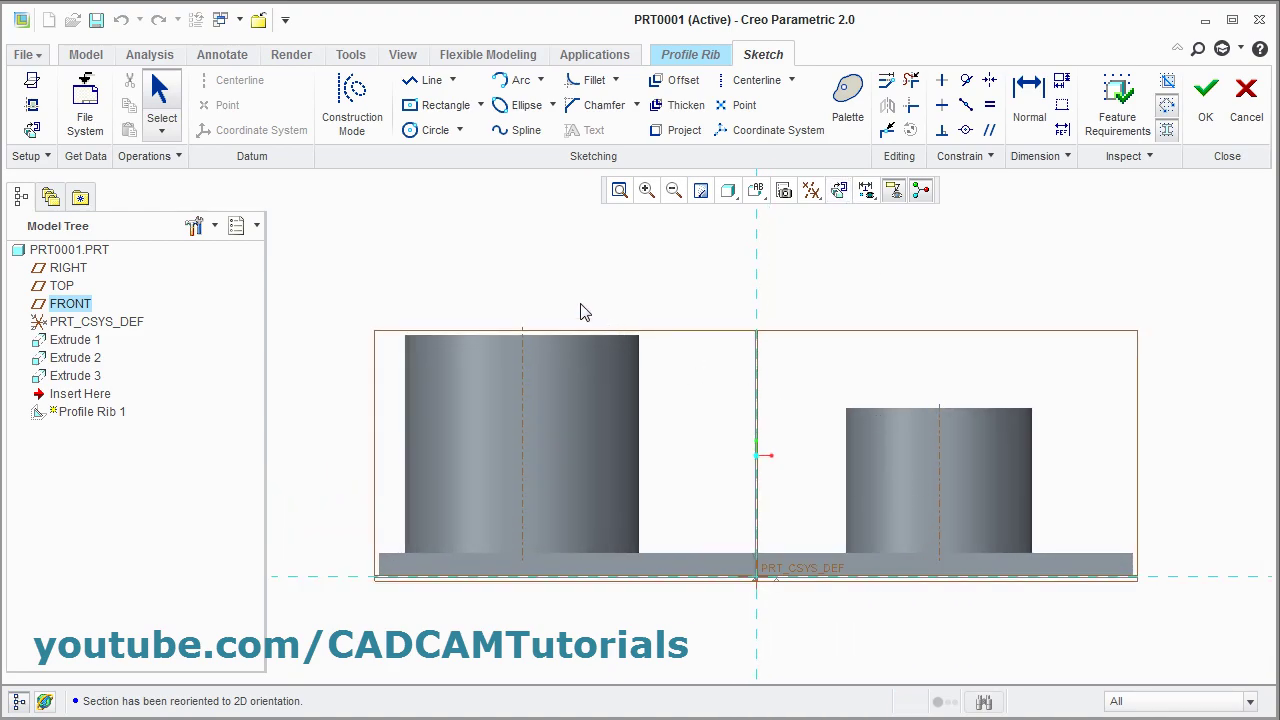
click(33, 106)
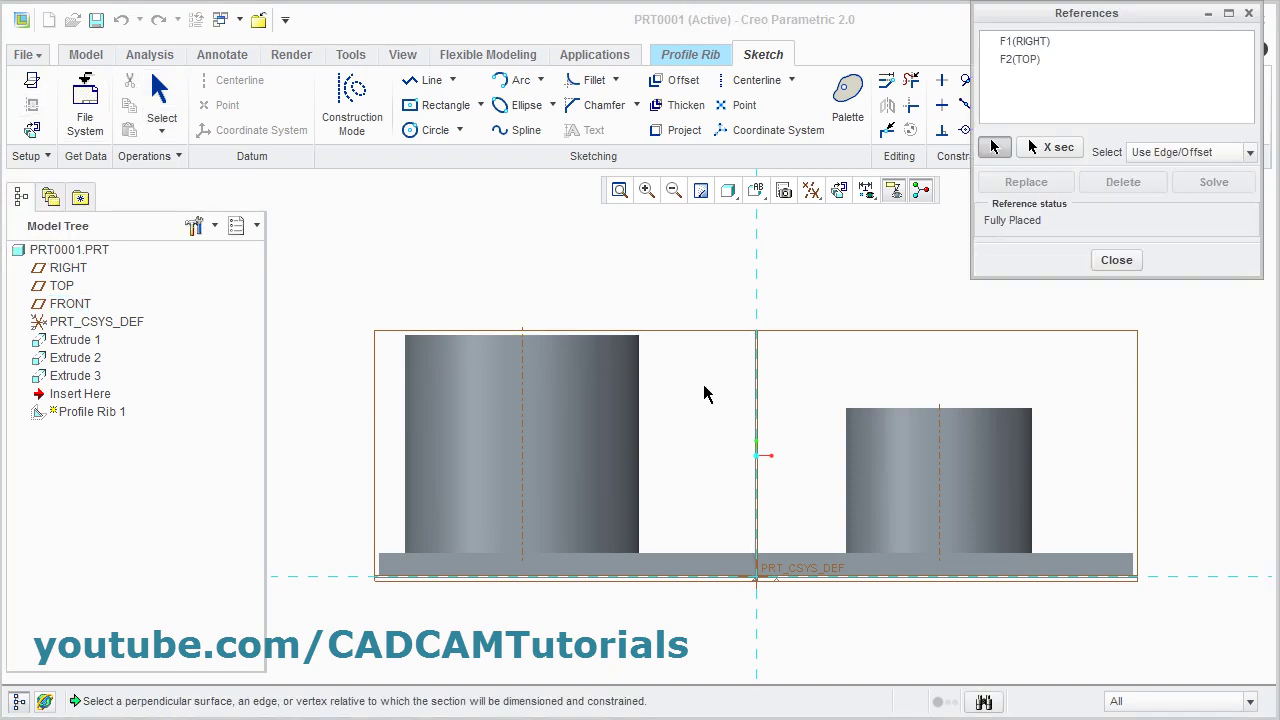
click(640, 410)
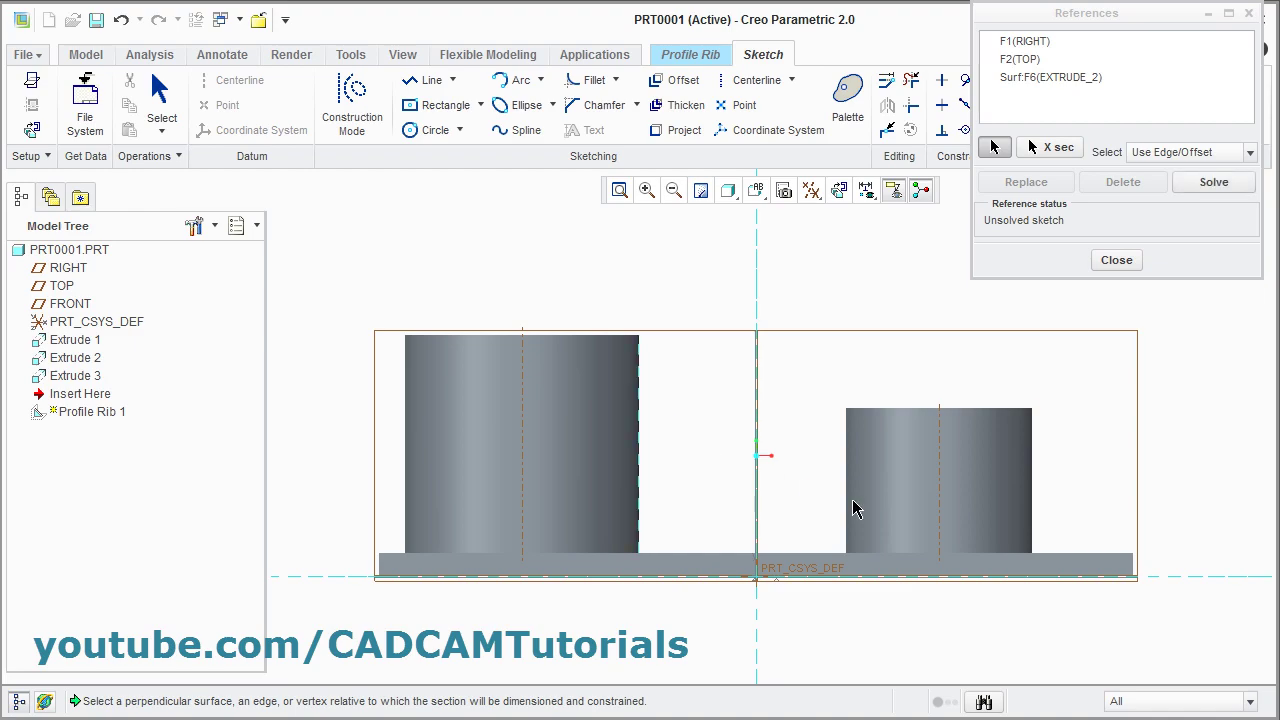
click(846, 470)
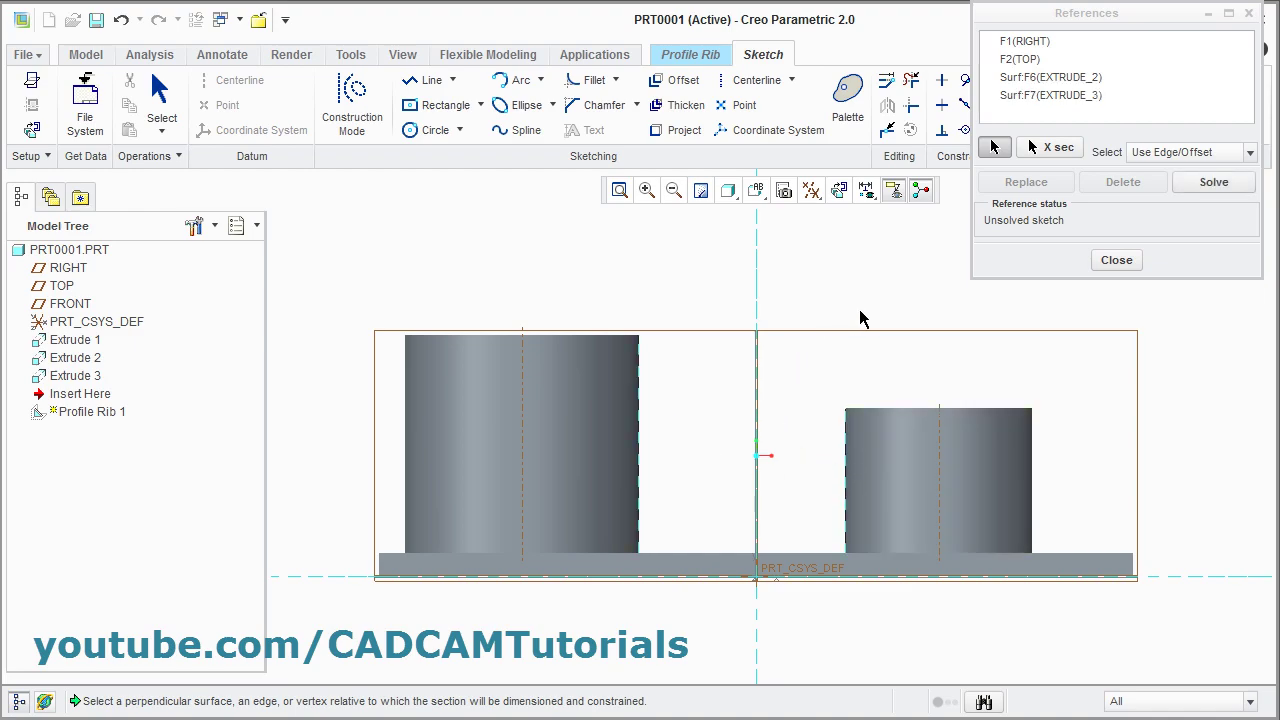
click(1116, 260)
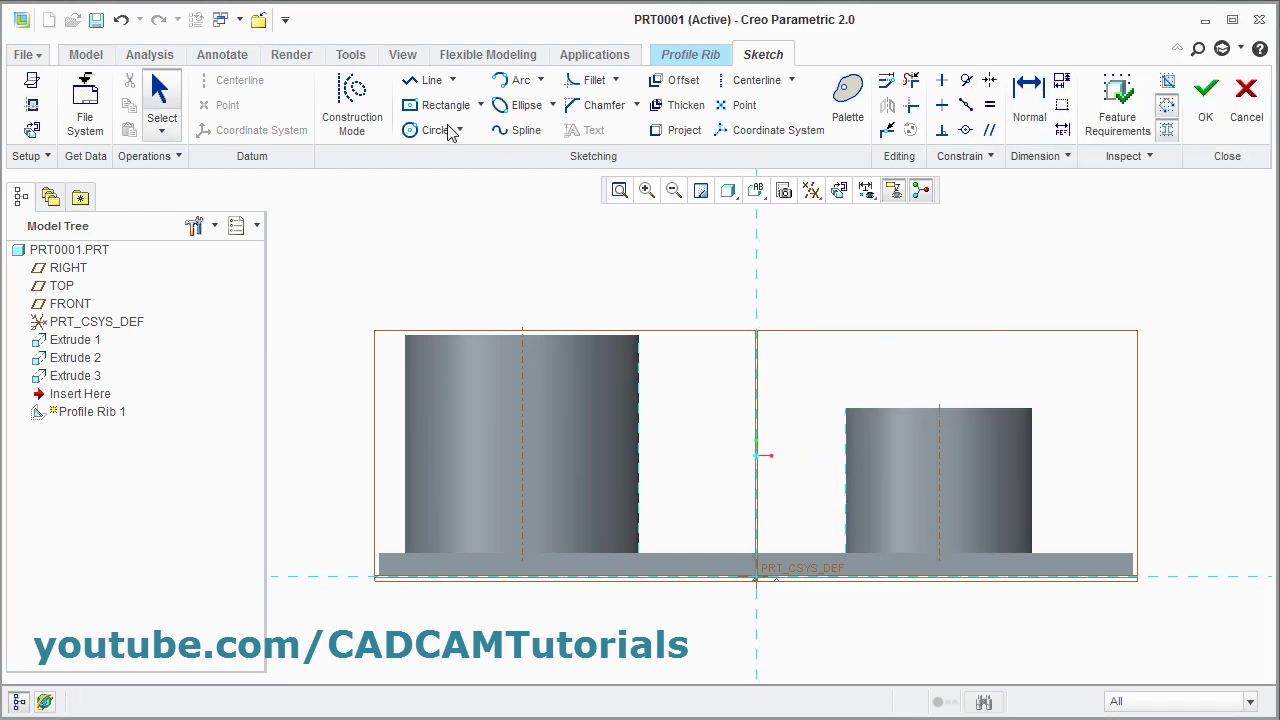
Step: Draw a sloping line from the tall cylinder's top corner to the short cylinder's top corner
click(428, 80)
click(638, 337)
click(846, 408)
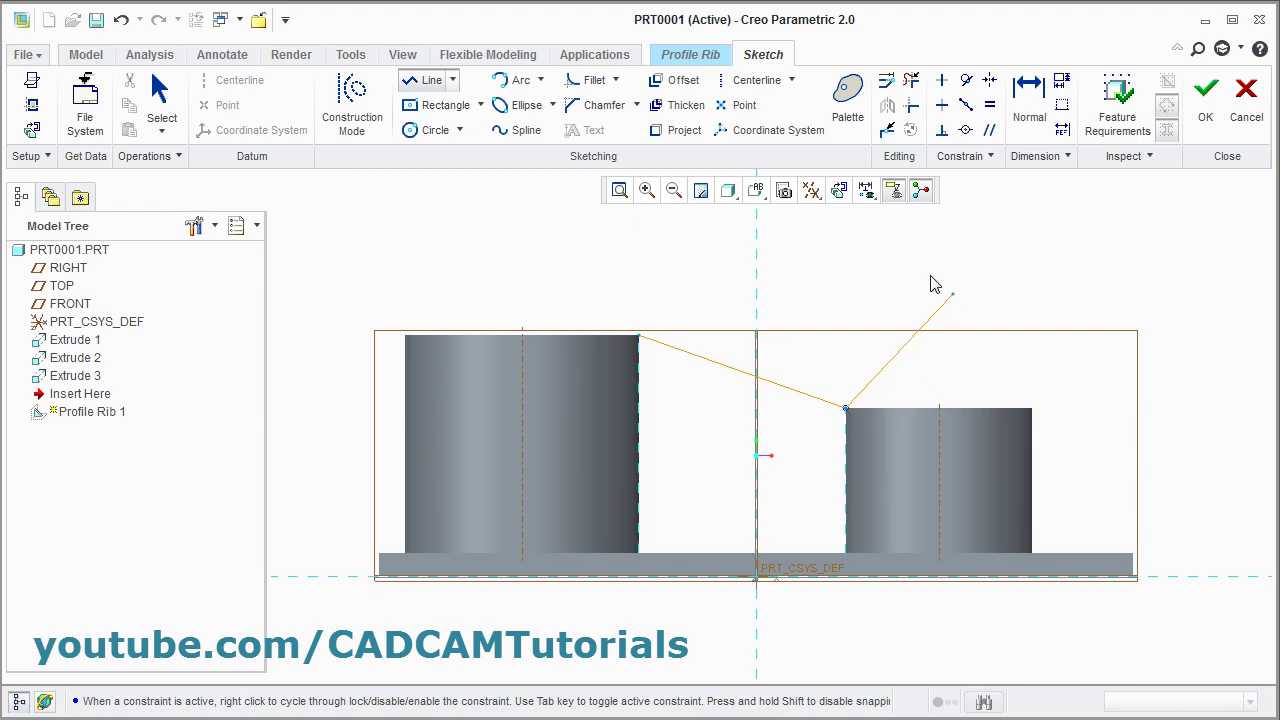
middle_click(815, 265)
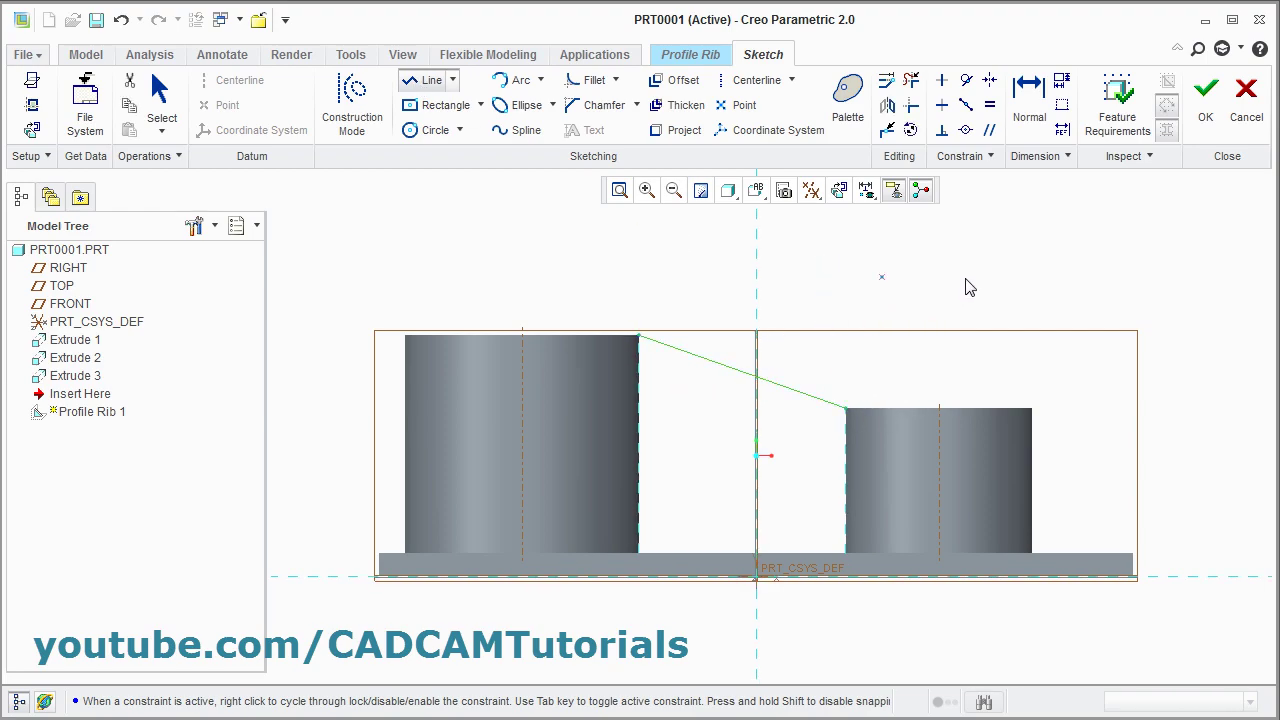
click(1206, 112)
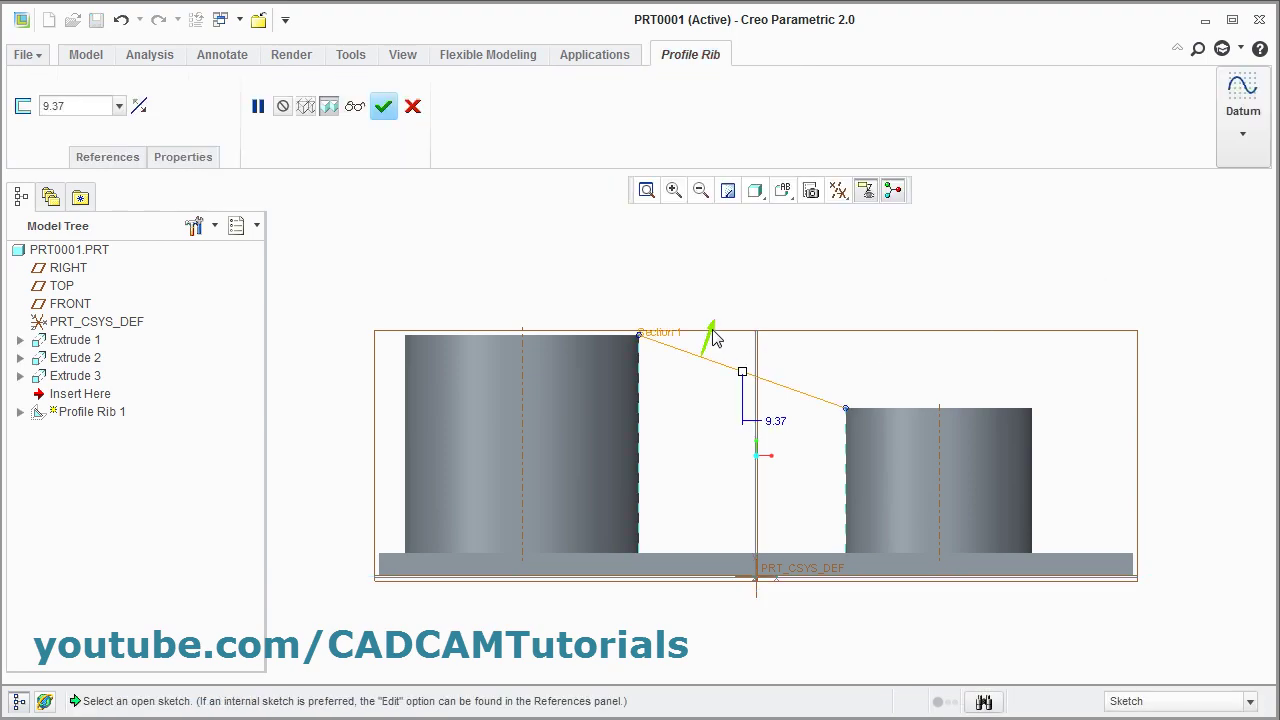
Step: Orbit the 9.37-thick rib preview and show its references, listing Internal Section 1
middle_drag(971, 318, 938, 326)
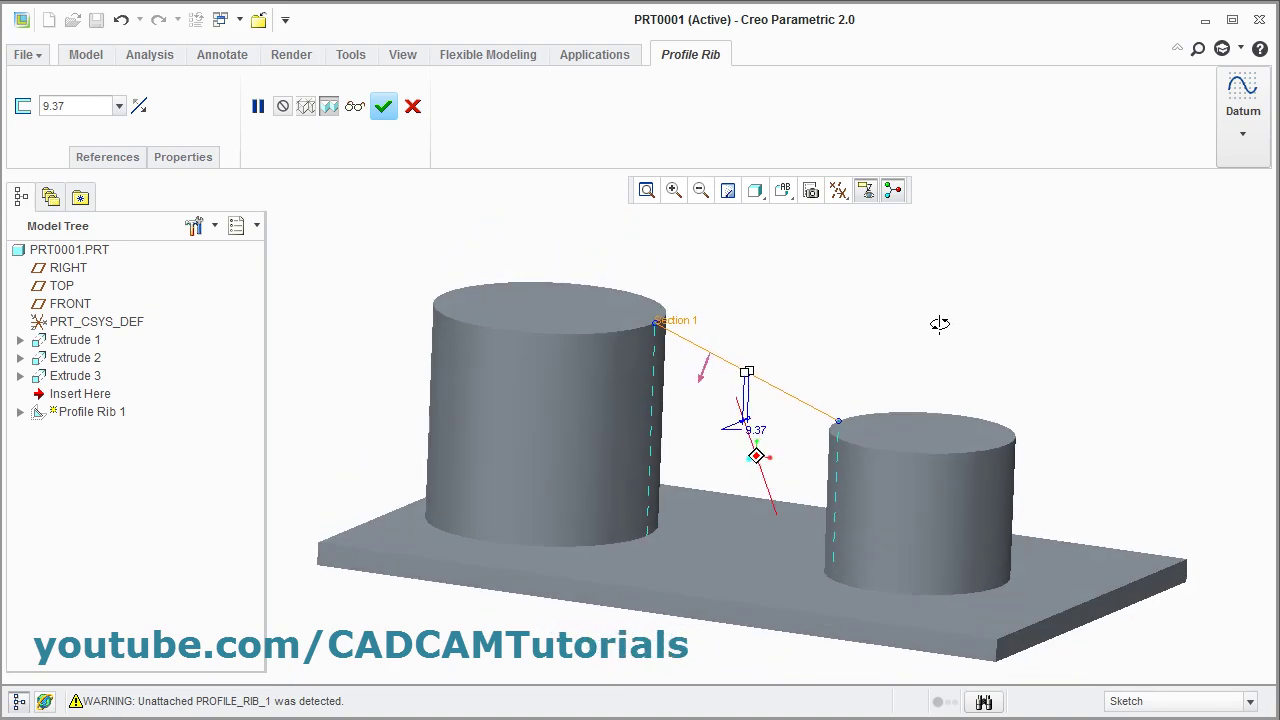
middle_drag(949, 416, 962, 388)
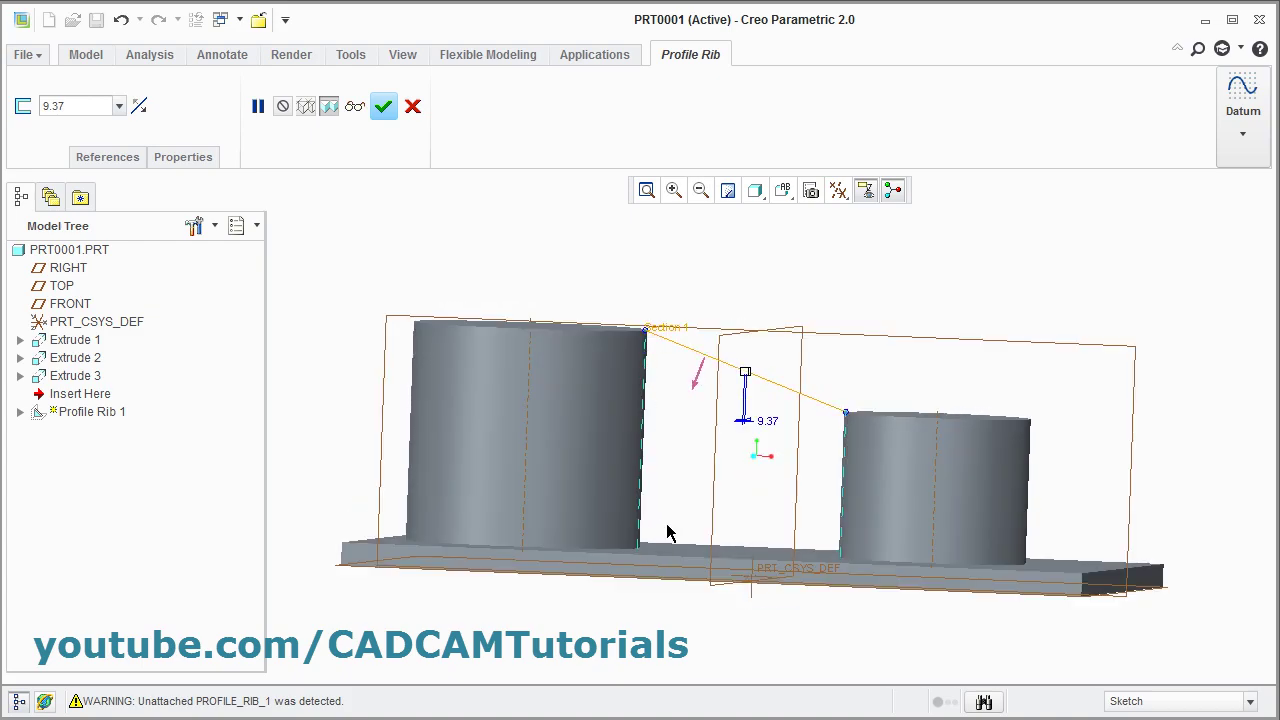
mouse_move(676, 484)
middle_down()
mouse_move(737, 457)
mouse_move(651, 337)
middle_up()
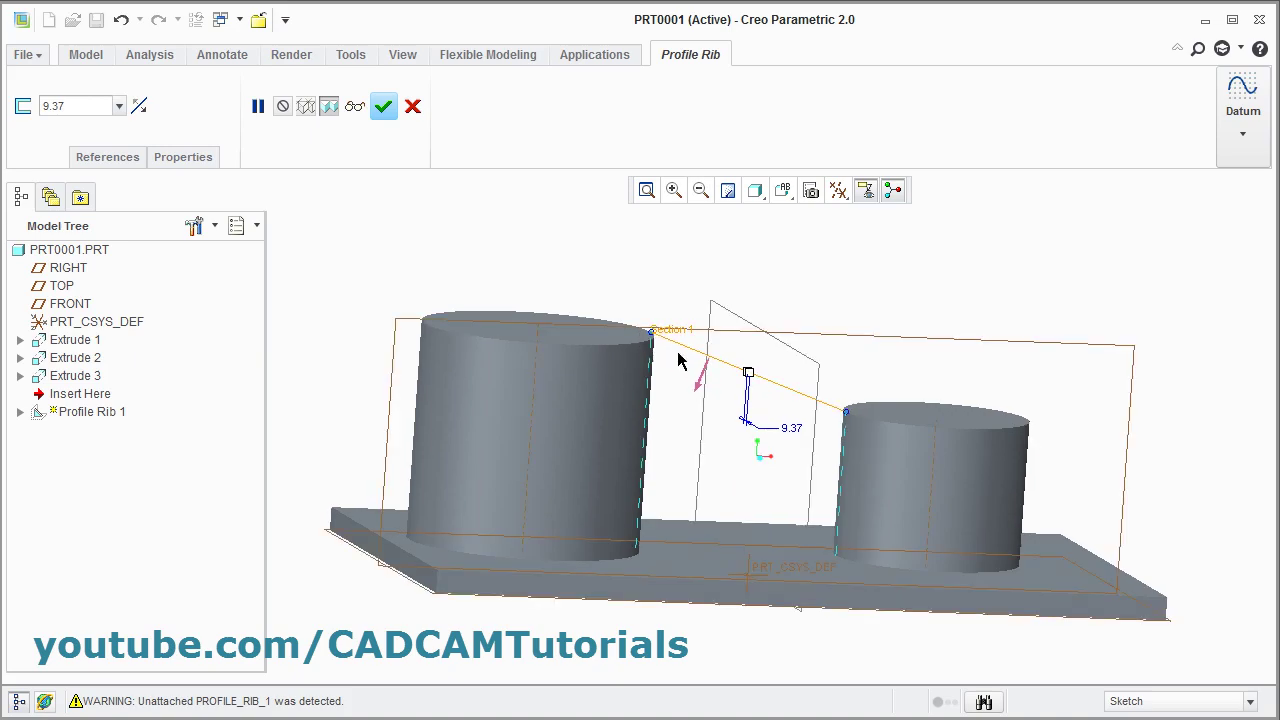
click(117, 163)
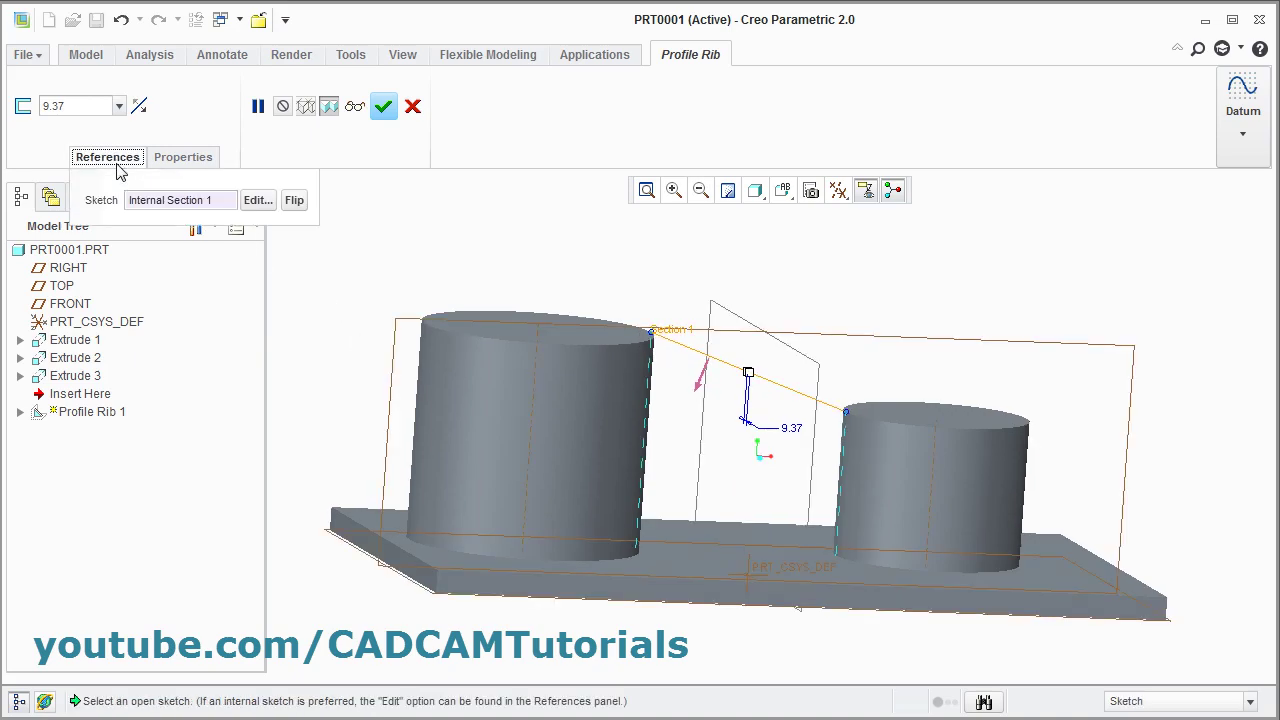
Step: Add a vertical rib-sketch line down the tall cylinder's side, then flip the rib toward the base
click(258, 201)
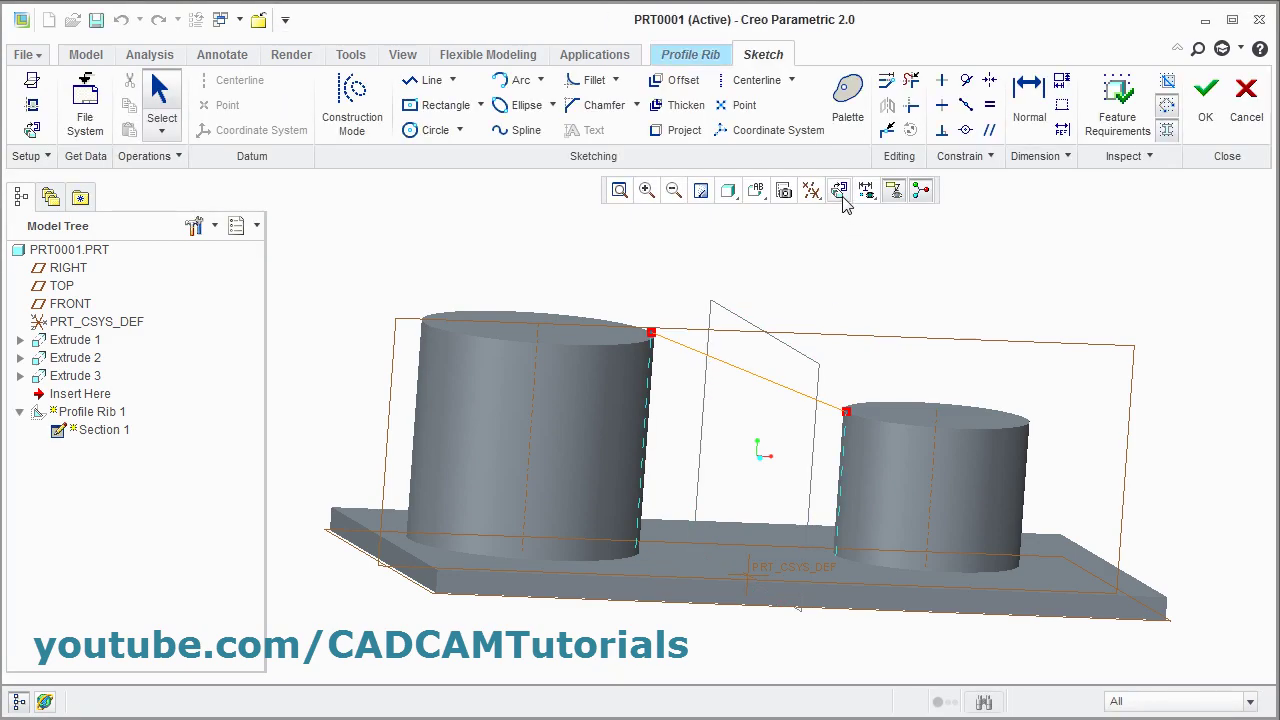
click(838, 190)
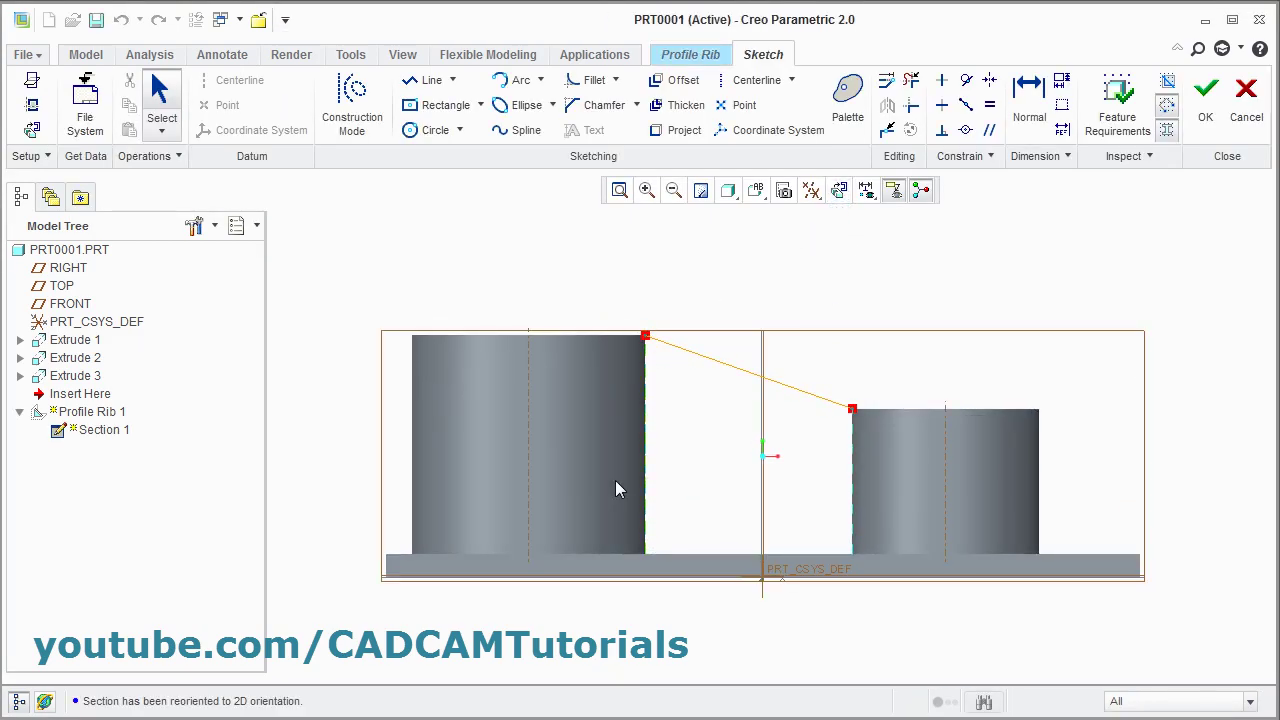
click(429, 84)
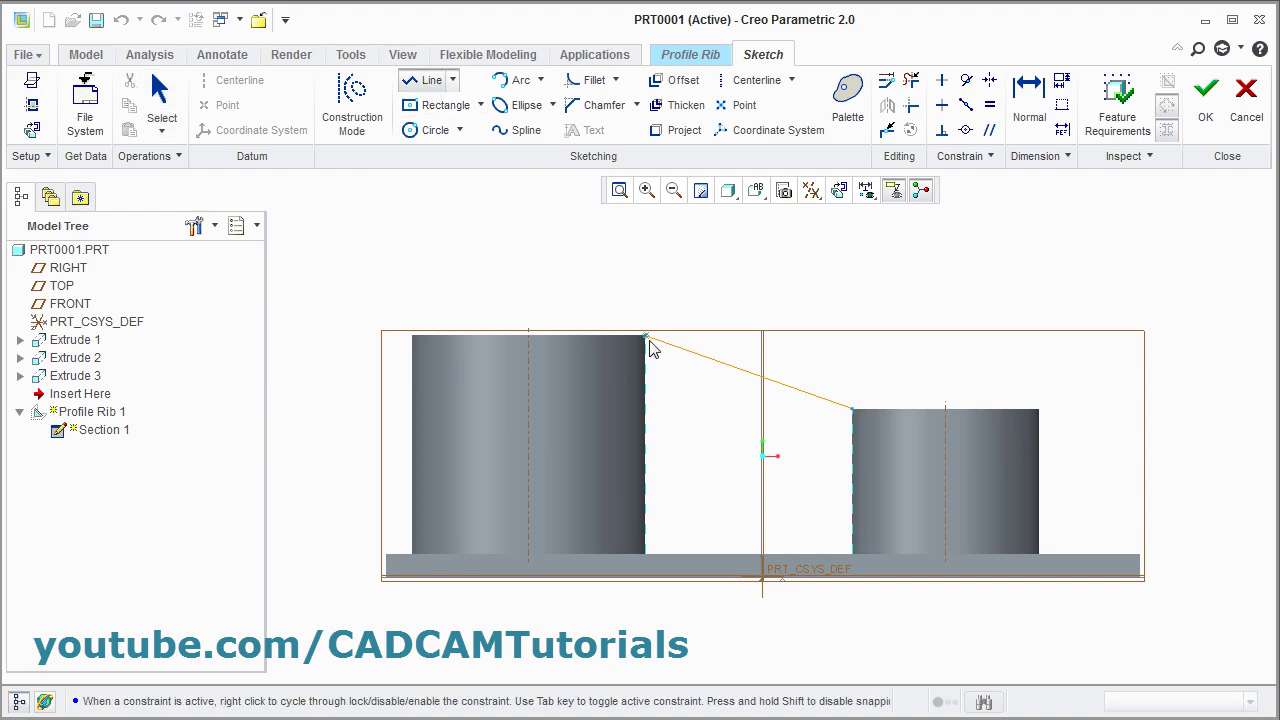
click(649, 346)
click(647, 555)
middle_click(722, 420)
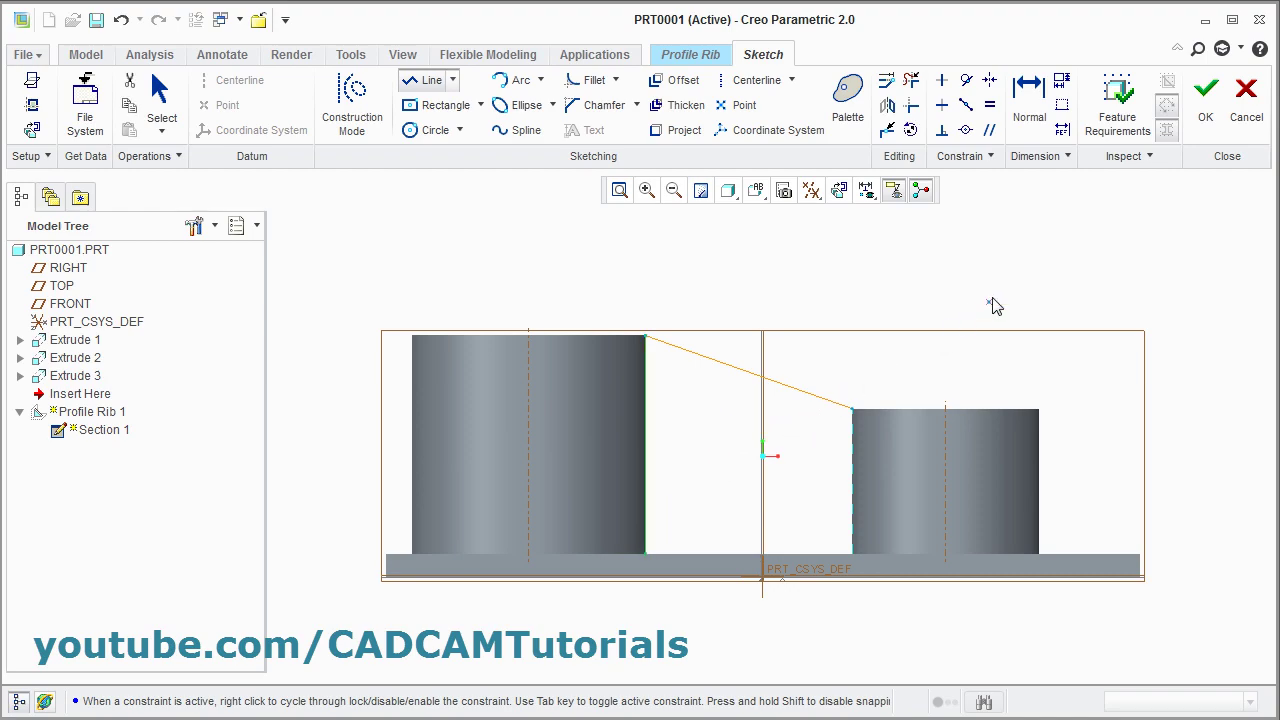
click(1206, 100)
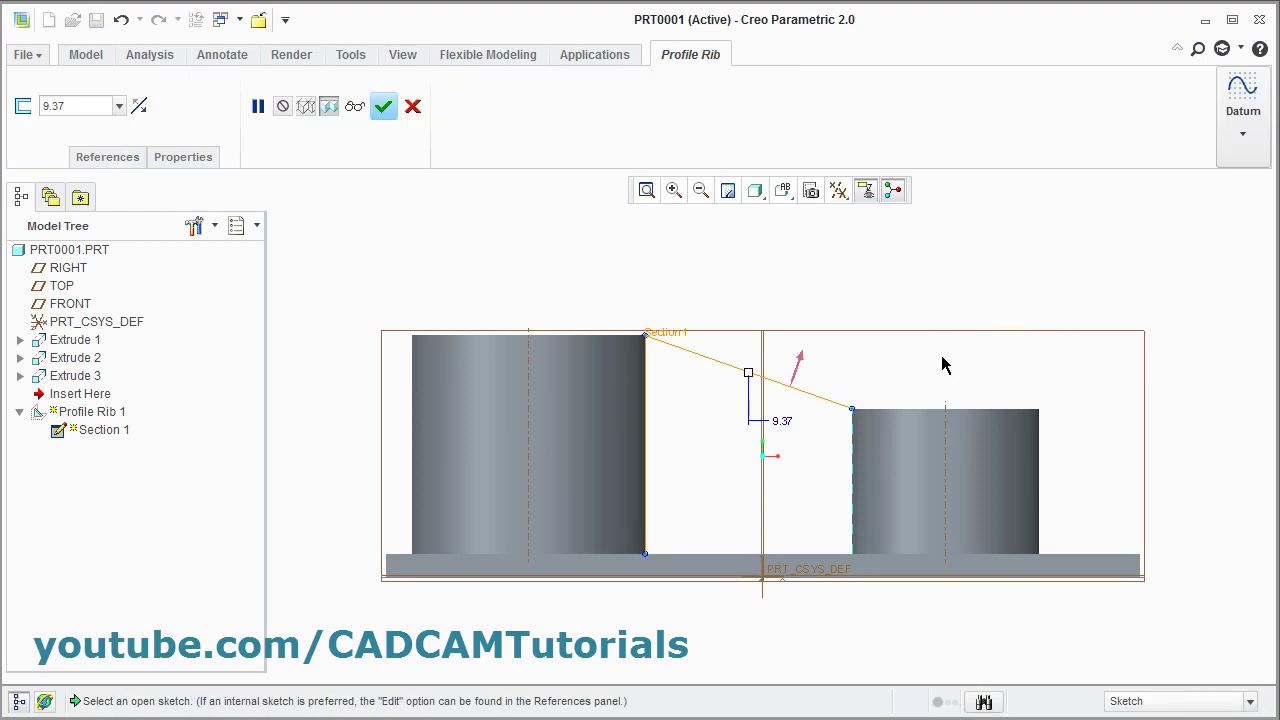
click(800, 368)
Step: Set the profile rib thickness to 20
middle_drag(910, 366, 857, 405)
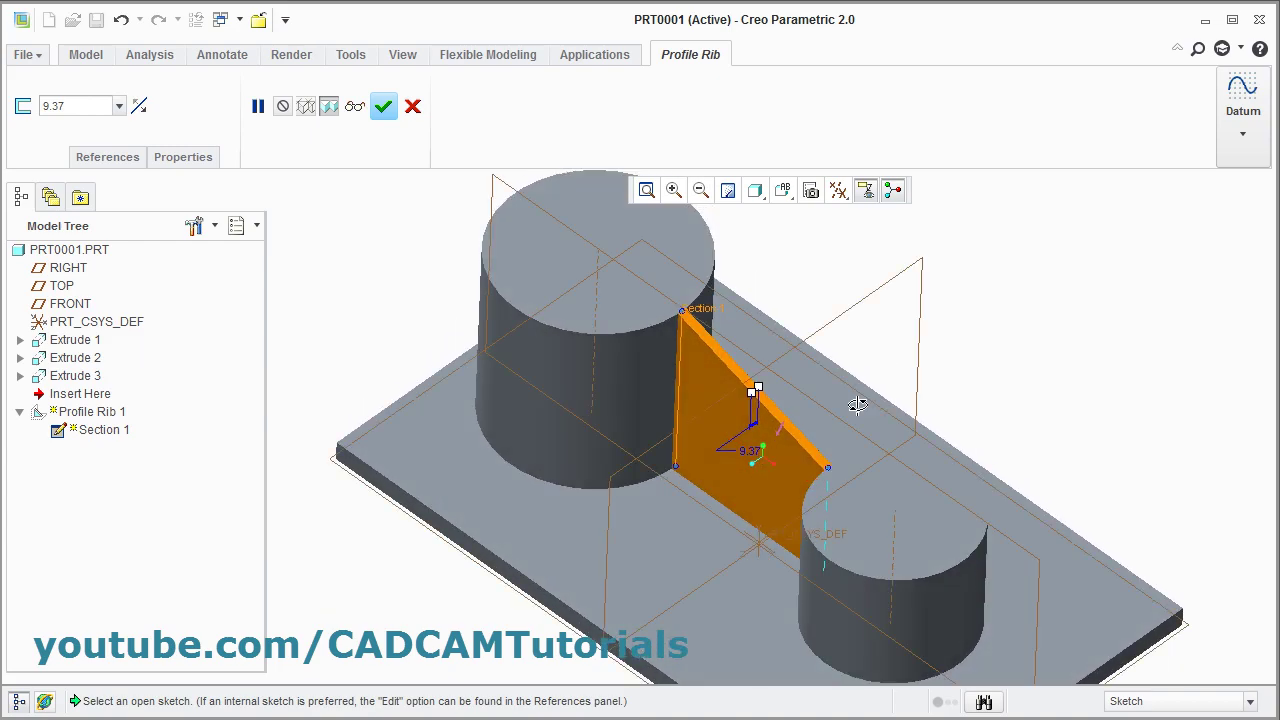
double_click(70, 107)
text(20)
key(Return)
Step: Finish Profile Rib 1 and inspect the sloped web between both cylinders
middle_drag(526, 421, 522, 404)
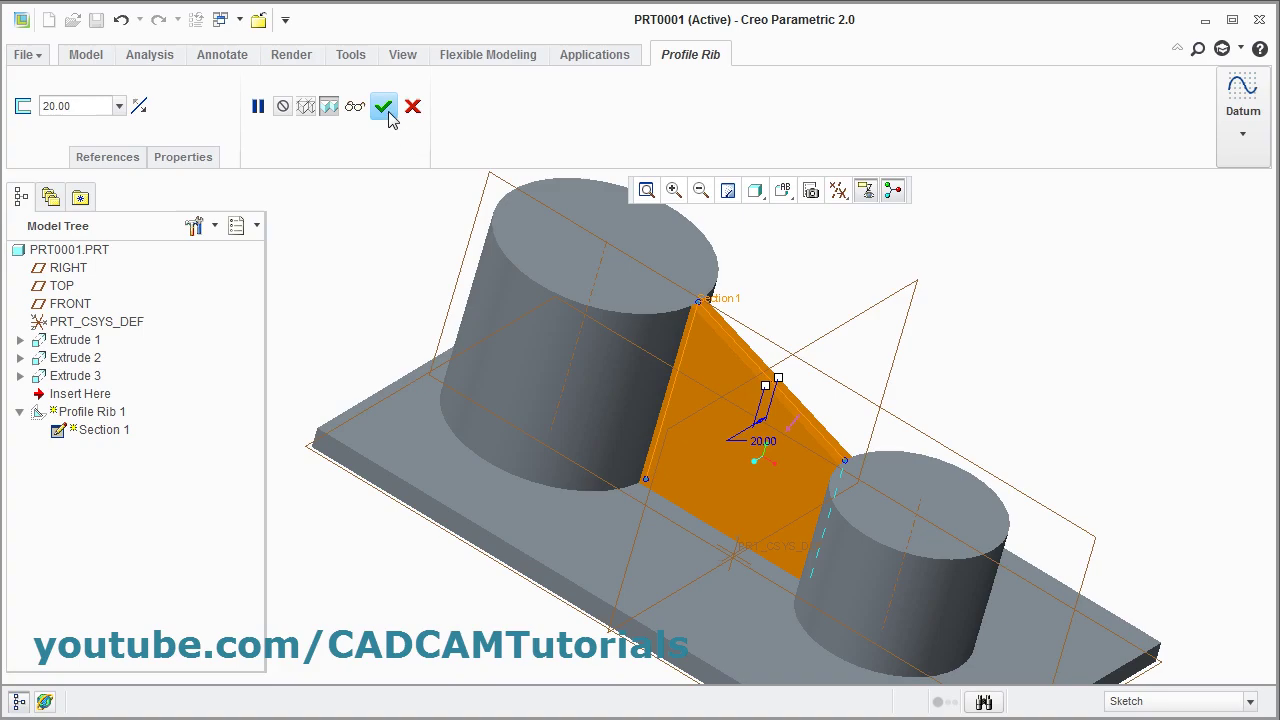
click(384, 106)
scroll(744, 367, up, 5)
scroll(680, 362, down, 4)
scroll(650, 360, up, 5)
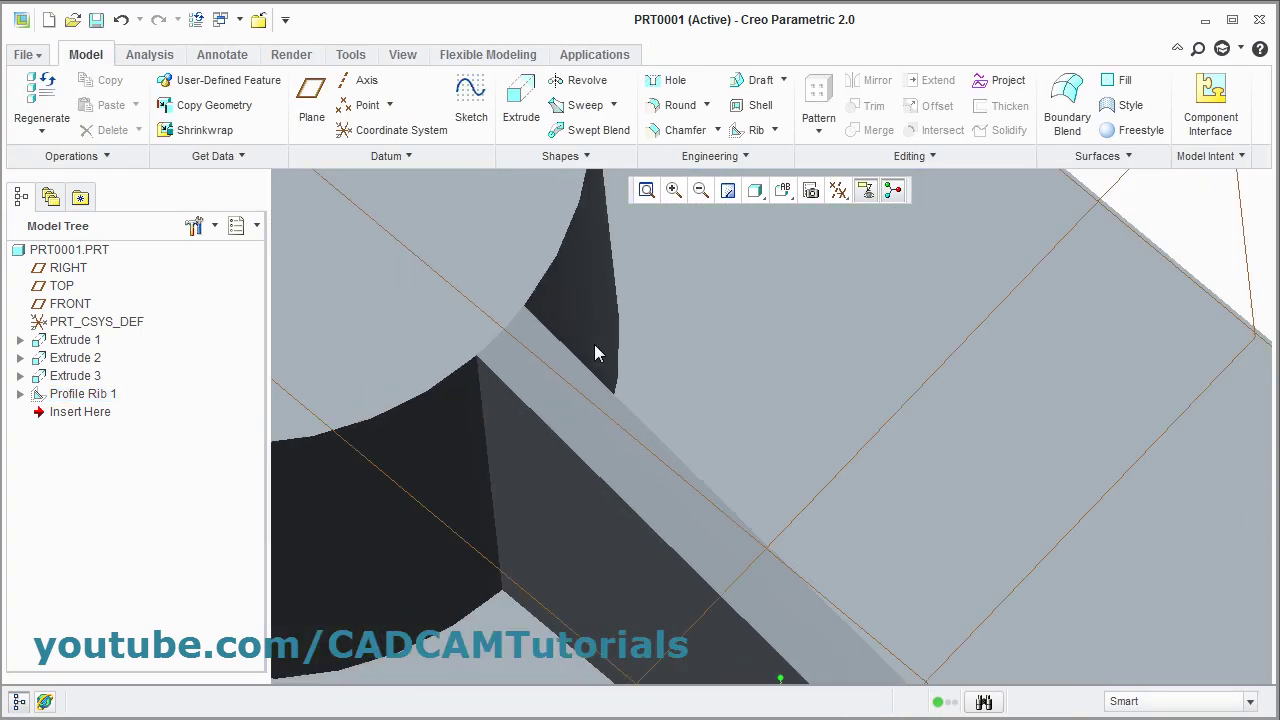
scroll(594, 352, down, 4)
scroll(674, 417, up, 3)
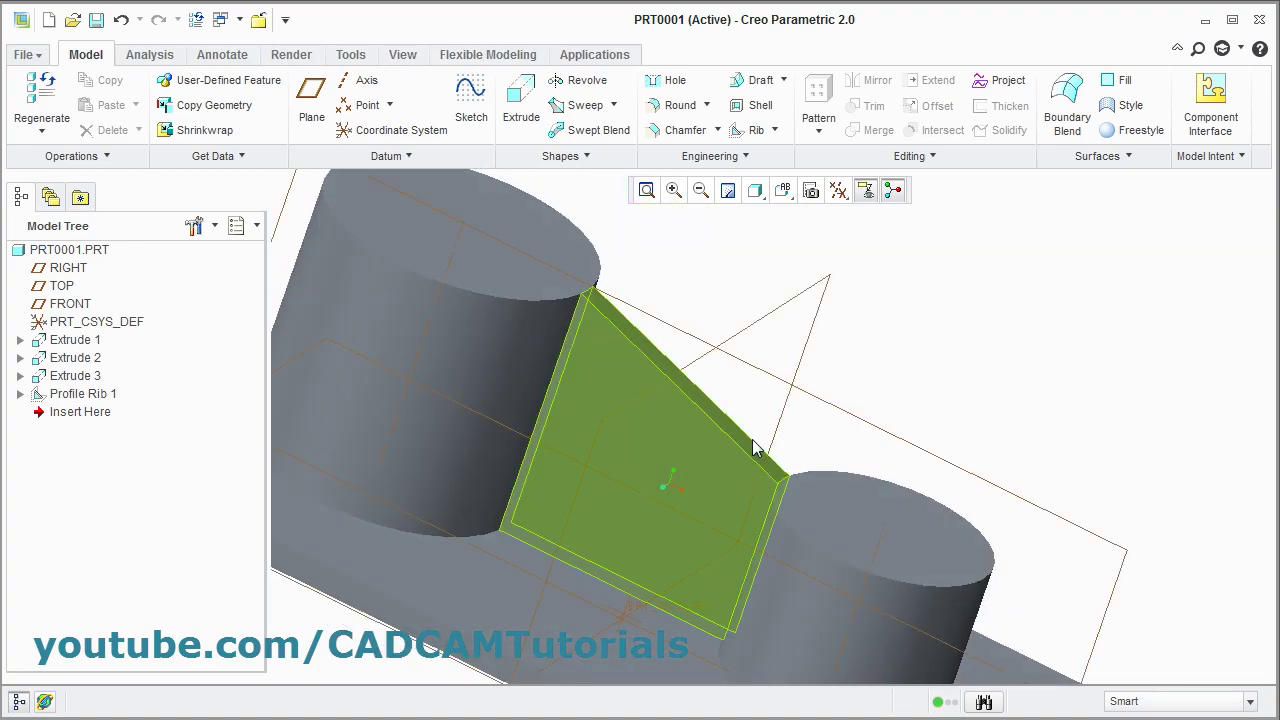
scroll(755, 447, down, 4)
mouse_move(677, 474)
middle_down()
mouse_move(700, 423)
mouse_move(665, 479)
mouse_move(677, 466)
mouse_move(662, 468)
middle_up()
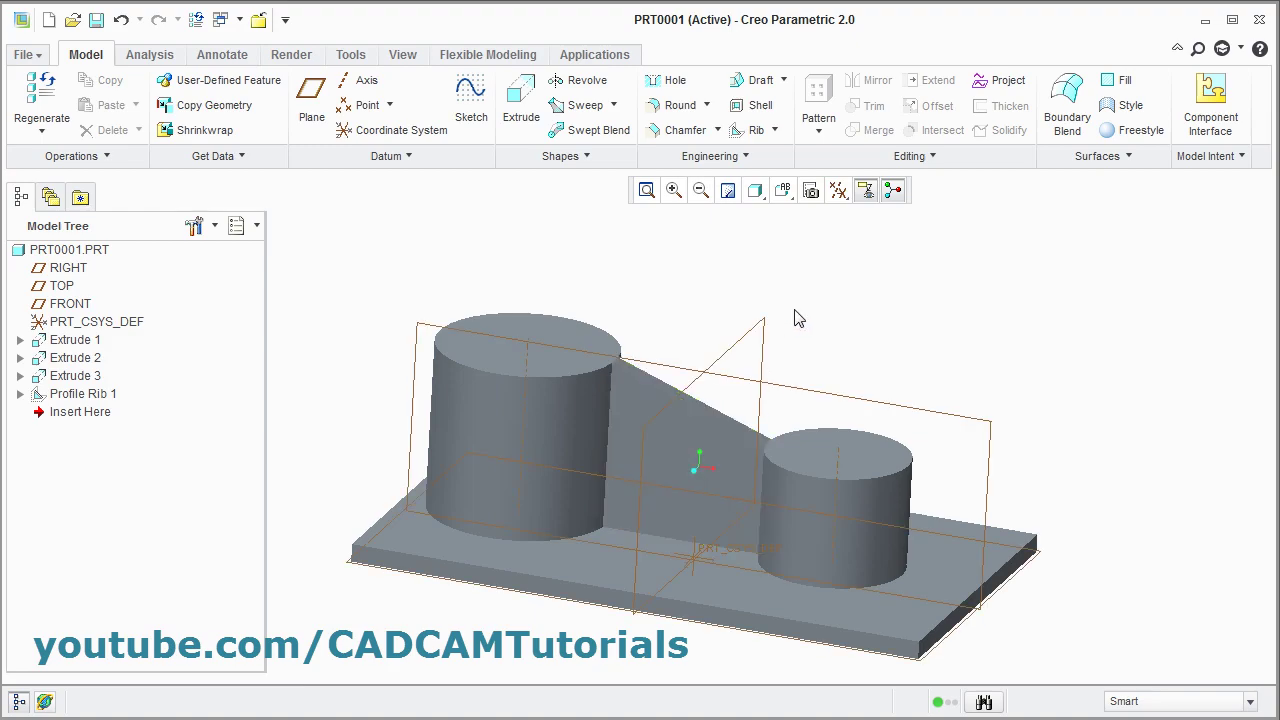
Step: Look through the list of rib types, then dismiss it
click(774, 130)
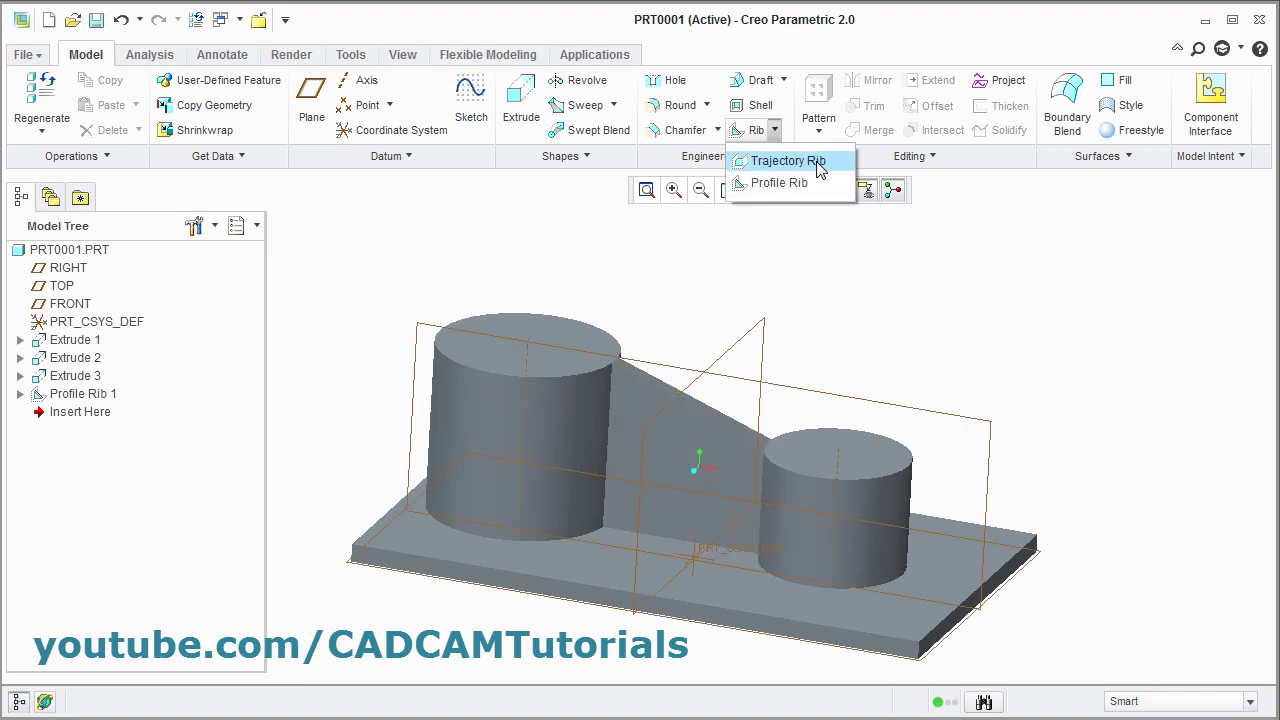
click(879, 300)
middle_drag(880, 306, 845, 330)
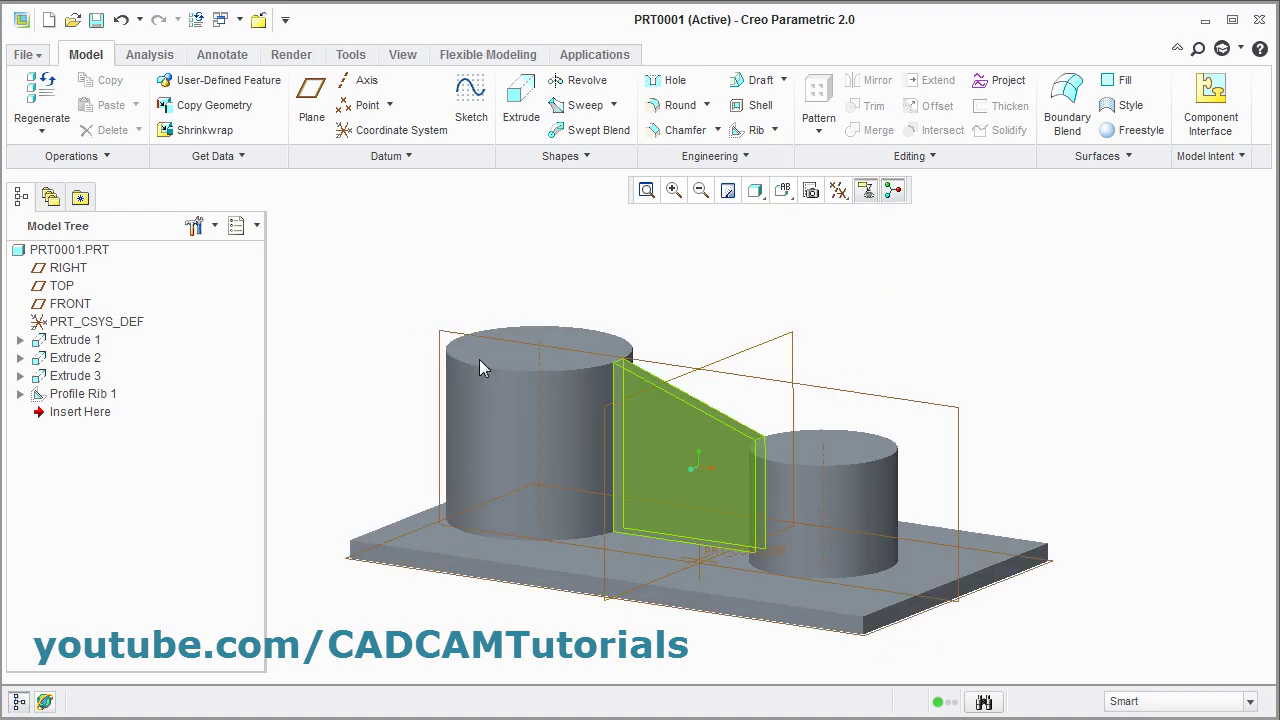
Step: Delete Profile Rib 1, Extrude 2 and Extrude 3, then show the 650 × 378.65 plate dimensions
click(80, 394)
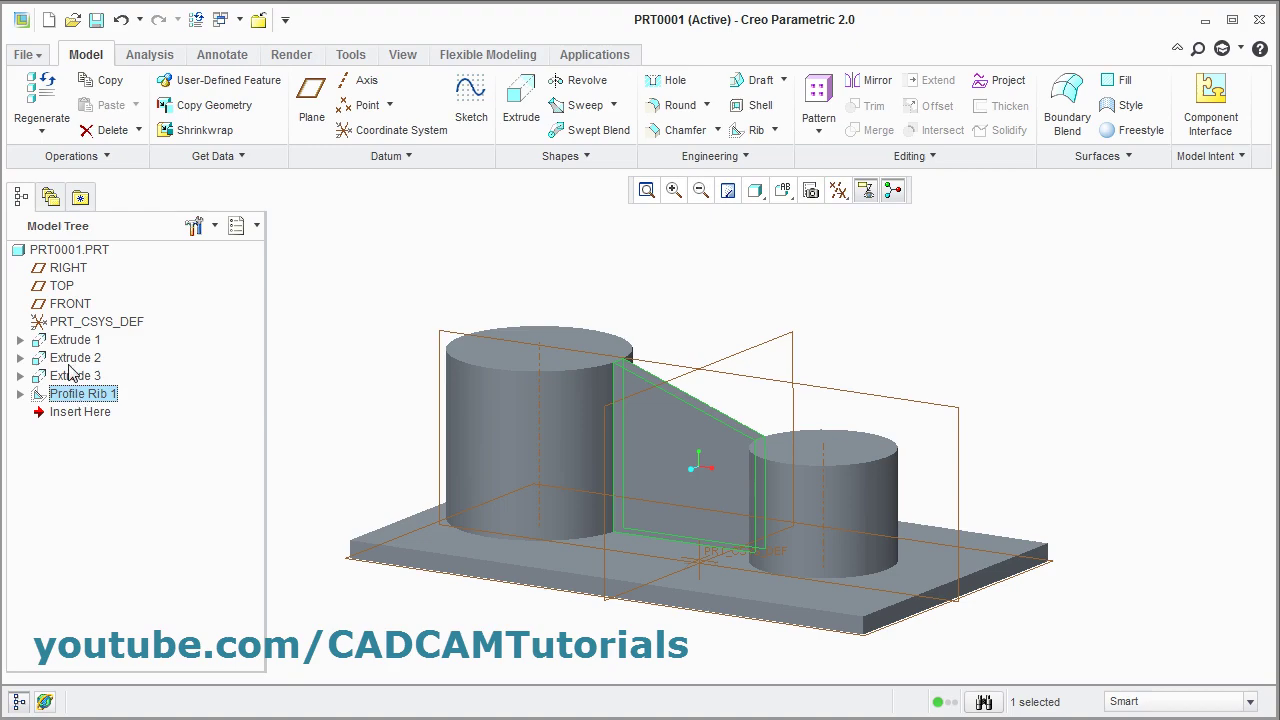
shift+click(72, 359)
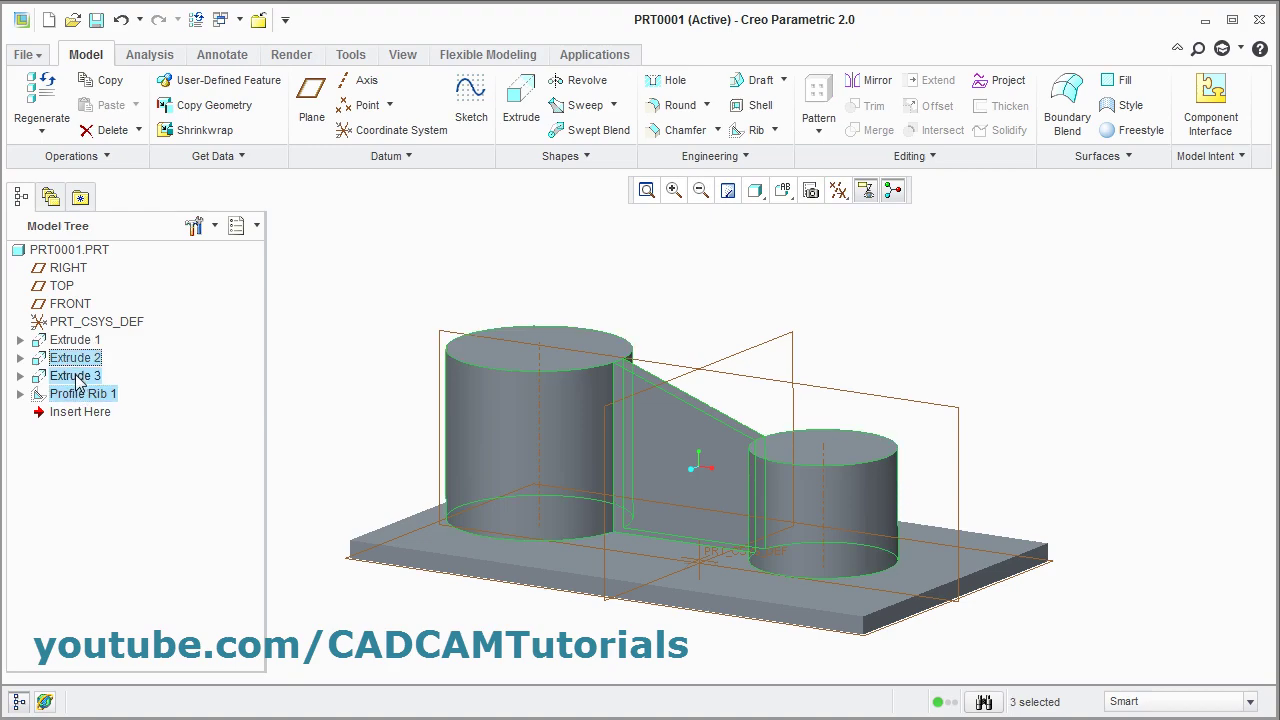
right_click(80, 382)
click(130, 415)
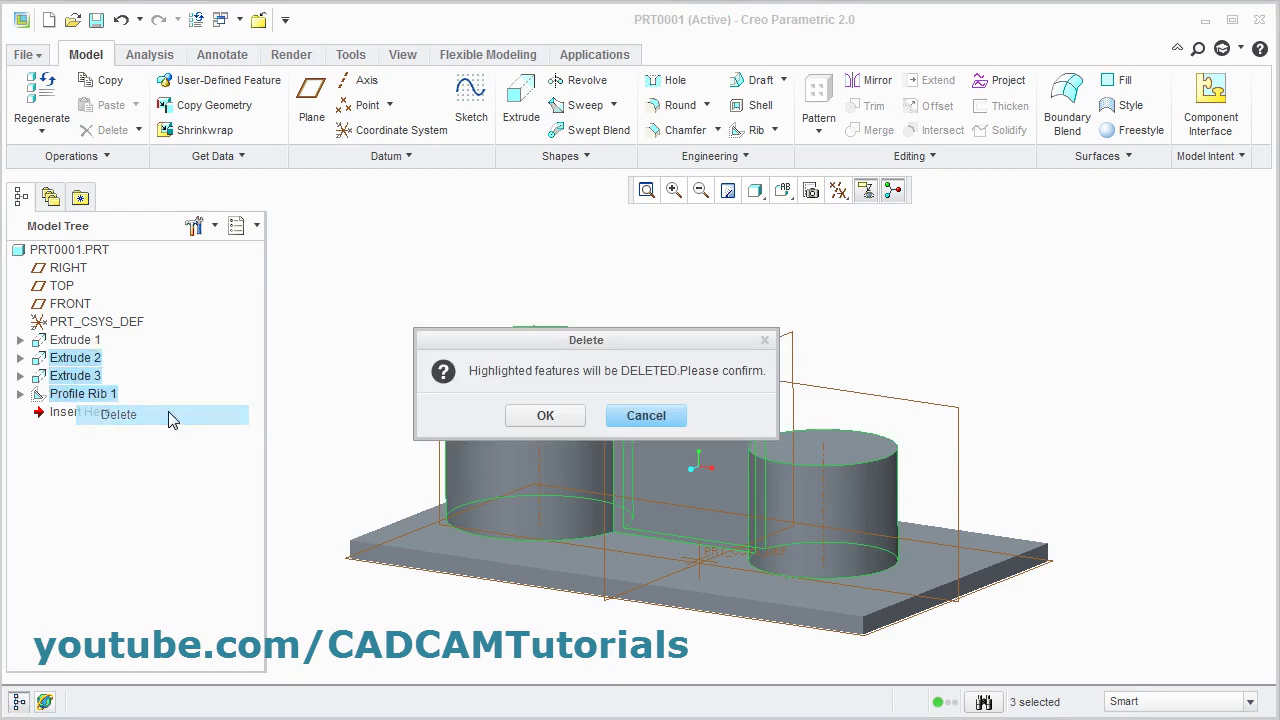
click(541, 418)
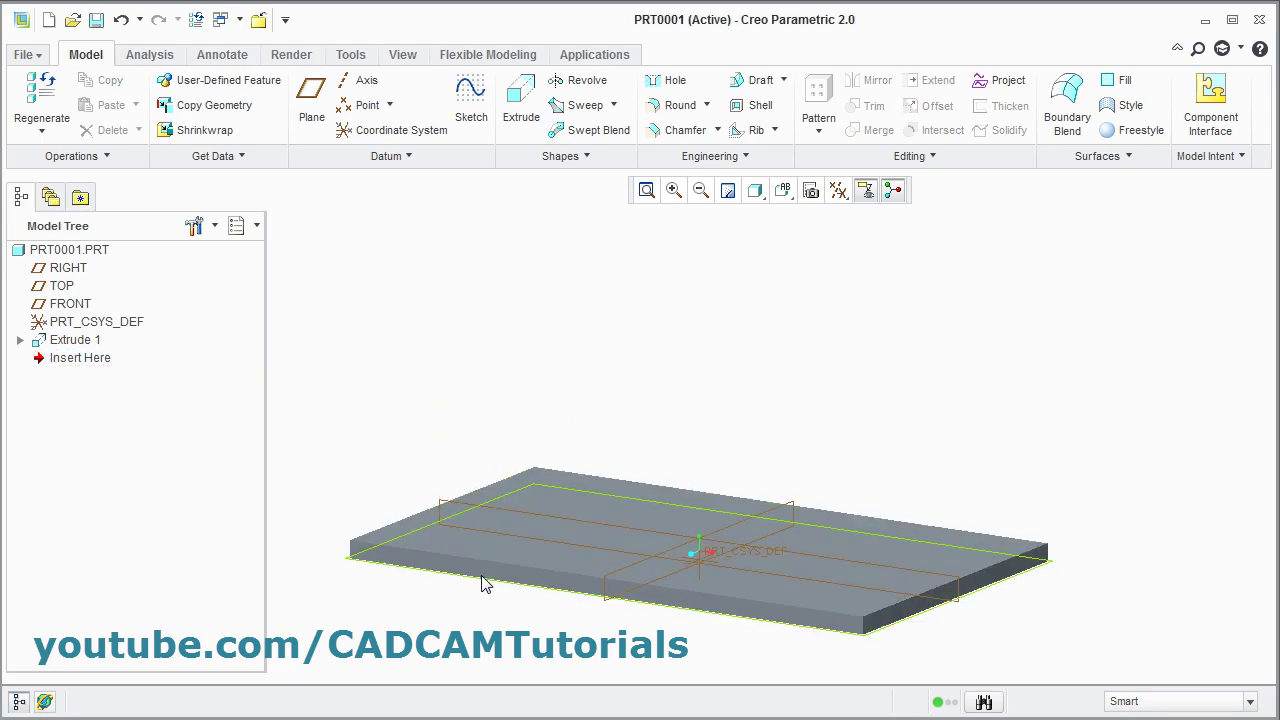
double_click(505, 569)
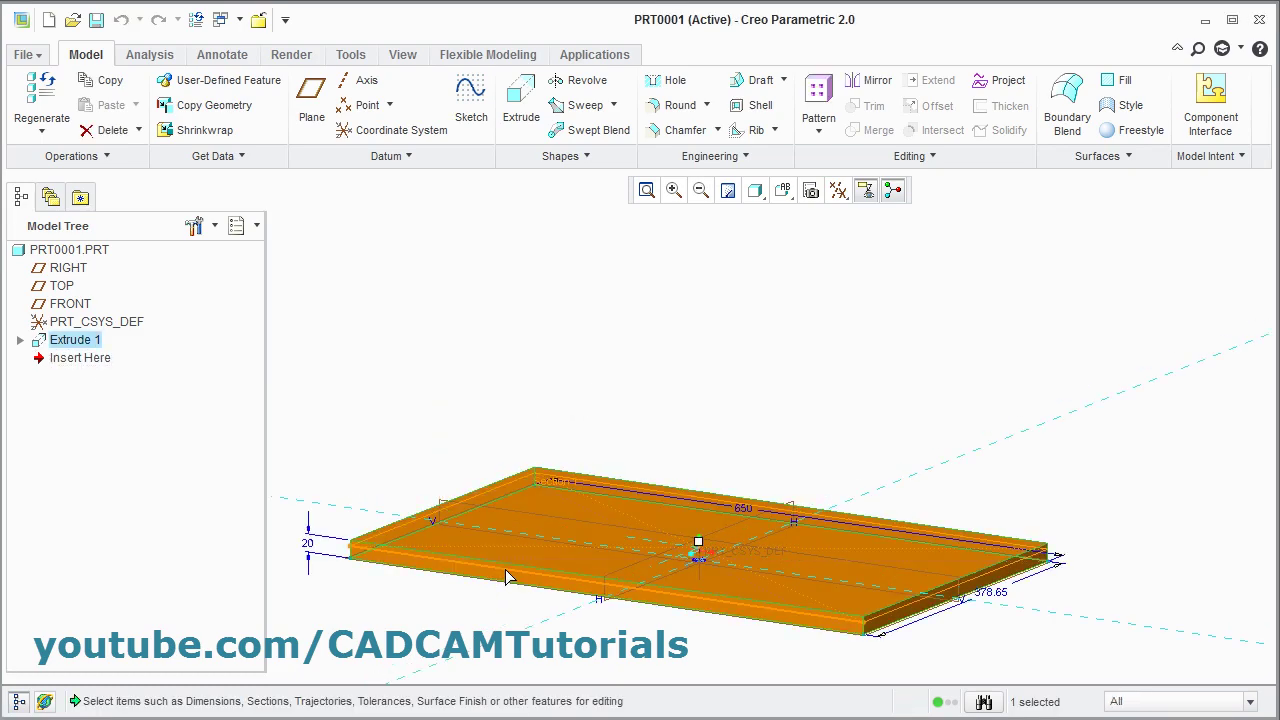
Step: Change Extrude 1's depth from 20 to 50, then to 100, making a thick block
double_click(307, 549)
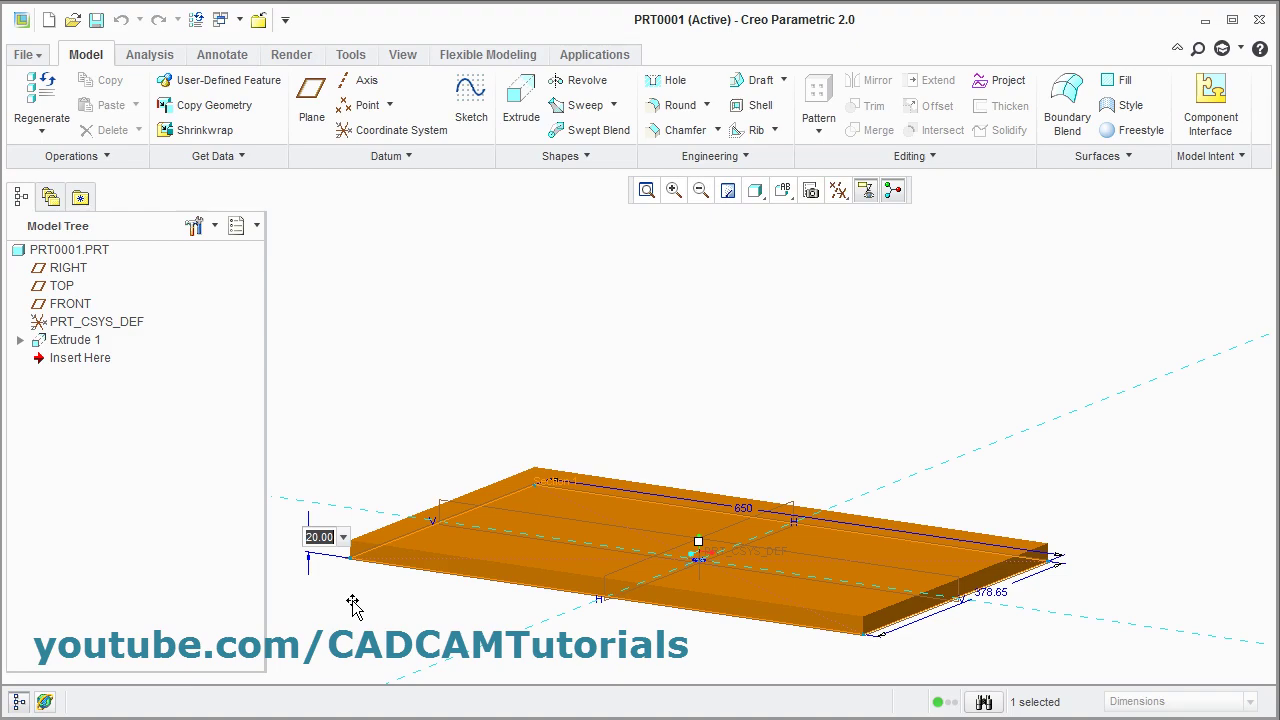
text(50)
key(Return)
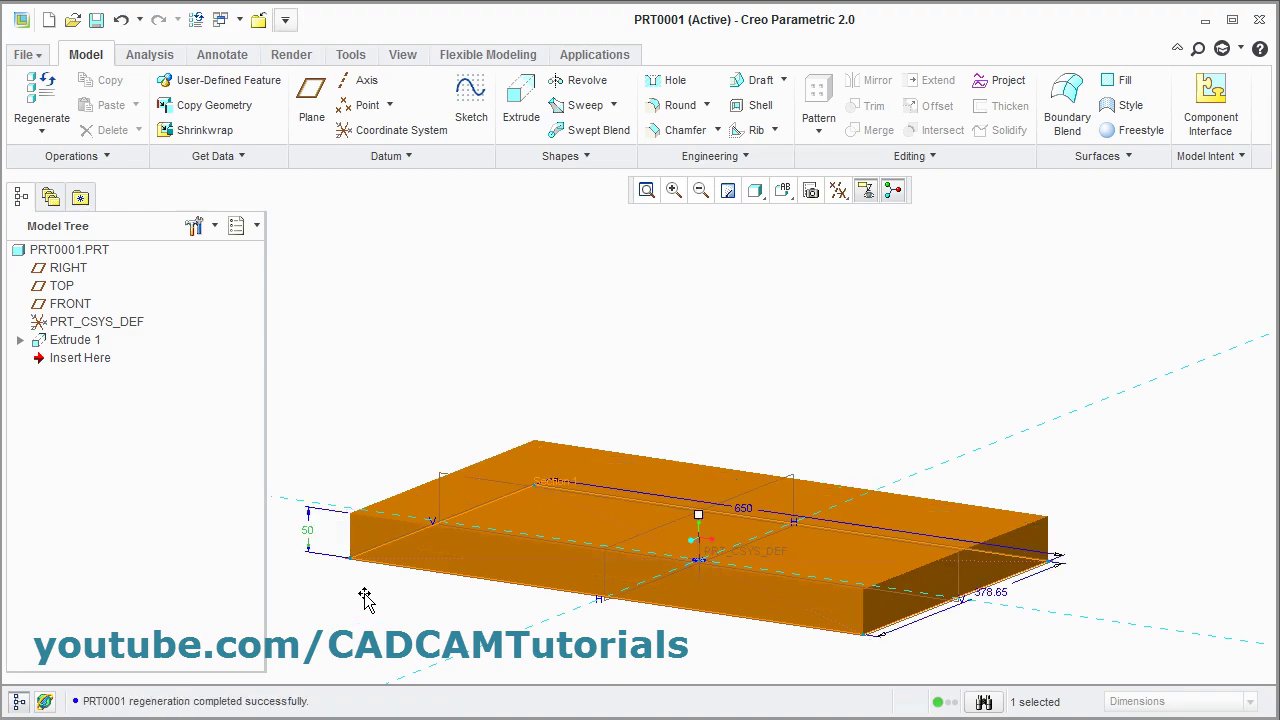
double_click(310, 532)
text(100)
key(Return)
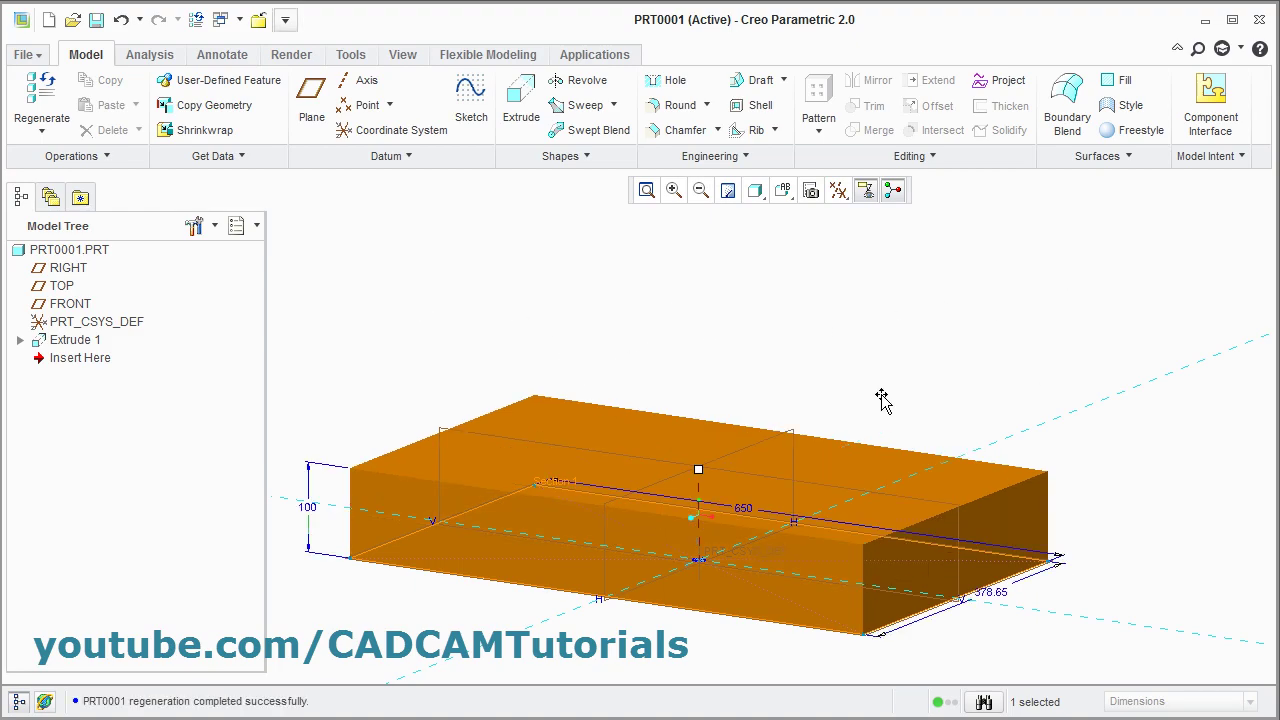
click(866, 371)
middle_drag(868, 360, 876, 371)
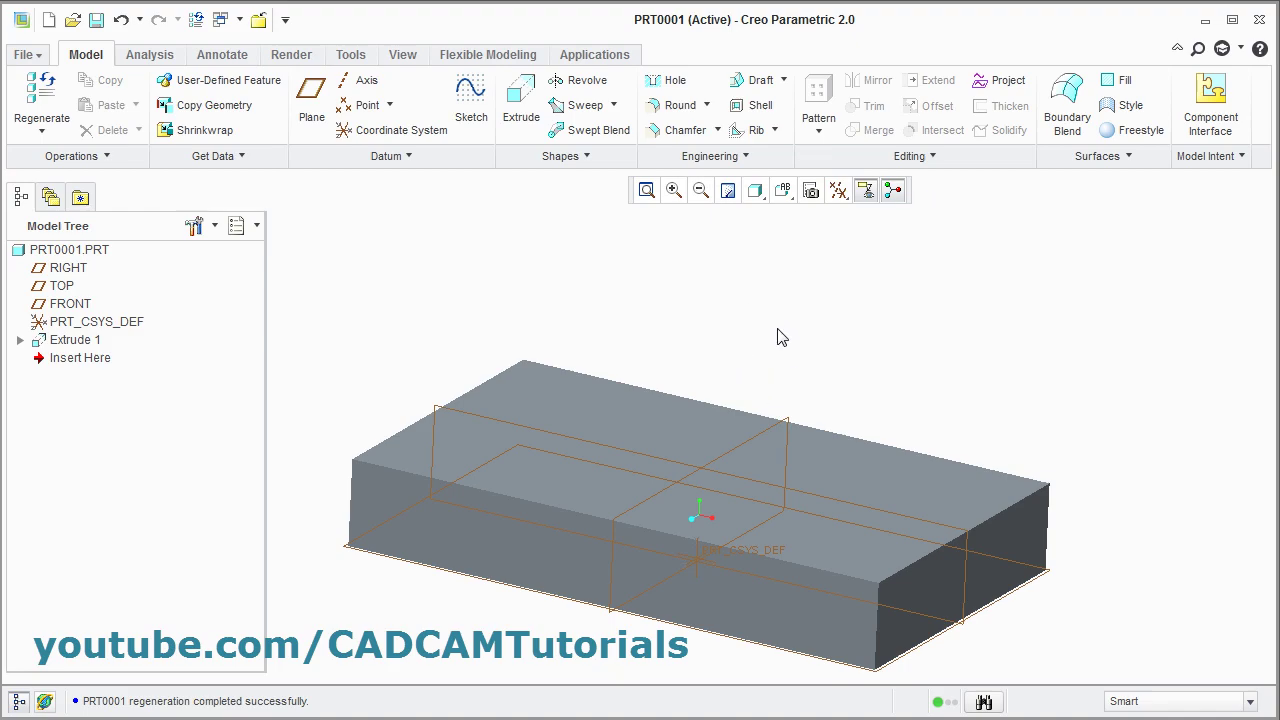
Step: Add Shell 1 with the top face removed and a wall thickness of 5
click(760, 106)
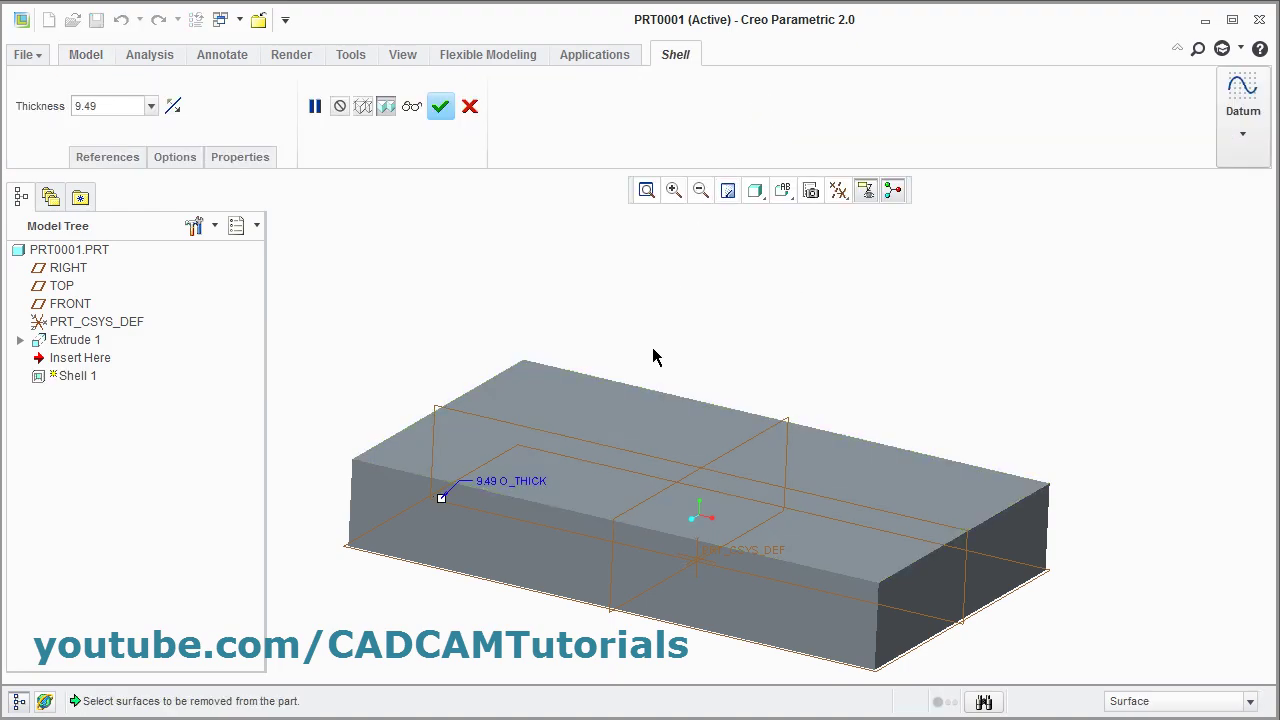
click(618, 437)
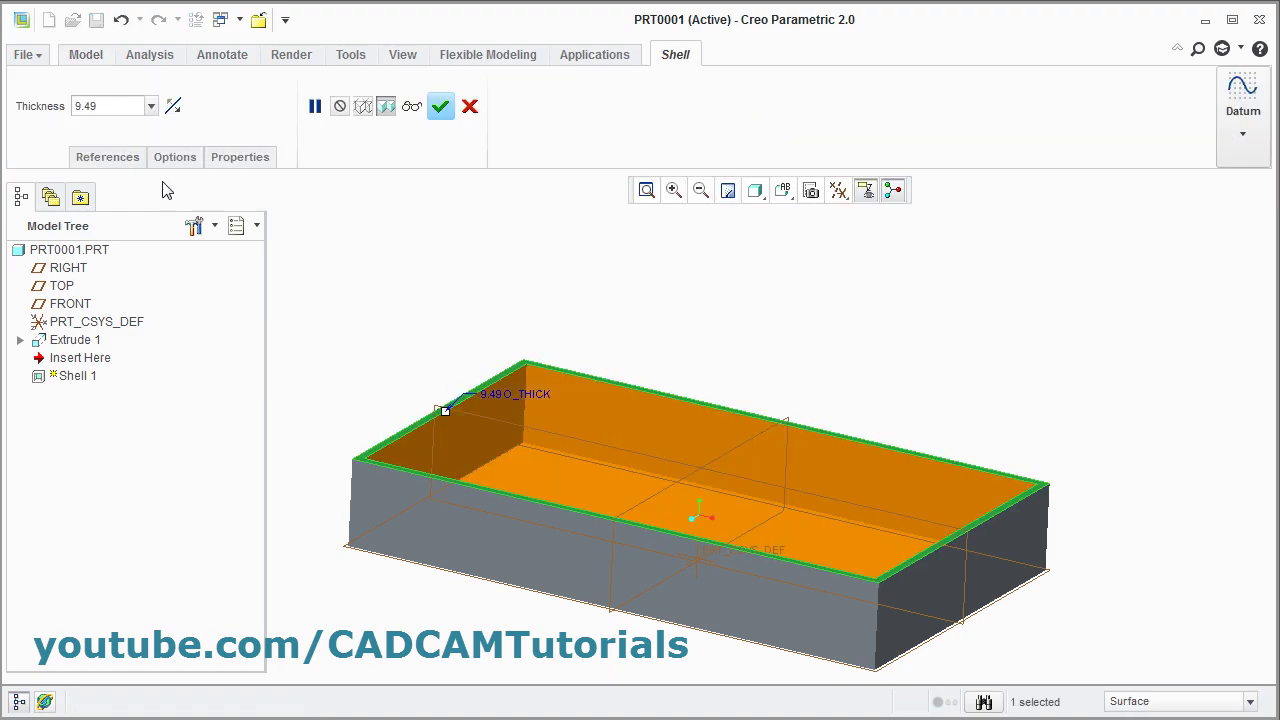
double_click(106, 105)
text(5)
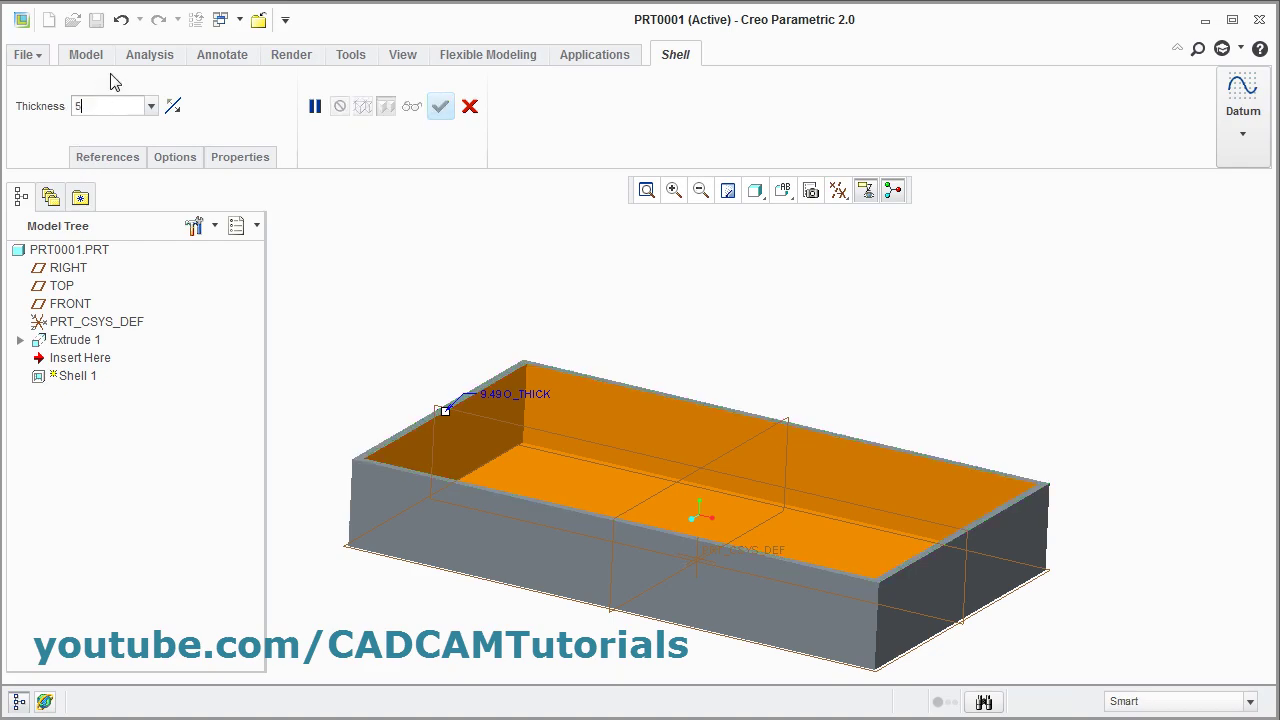
key(Return)
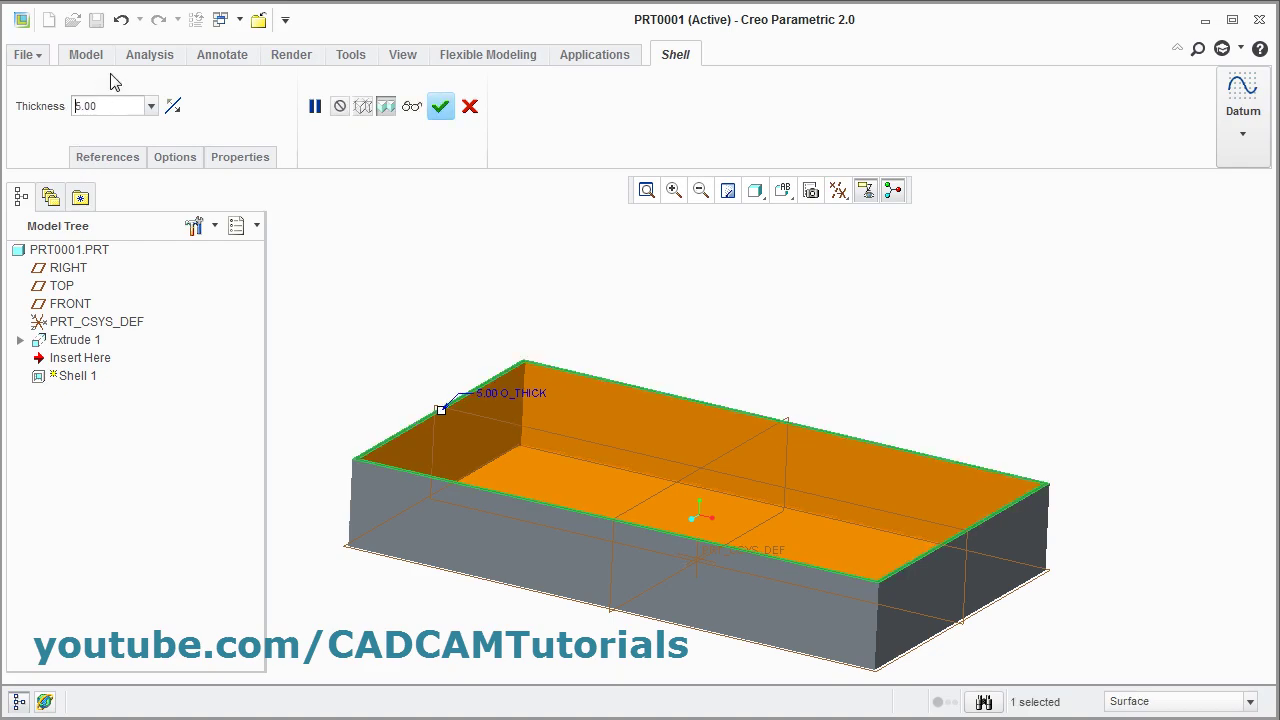
click(441, 106)
middle_drag(674, 277, 676, 287)
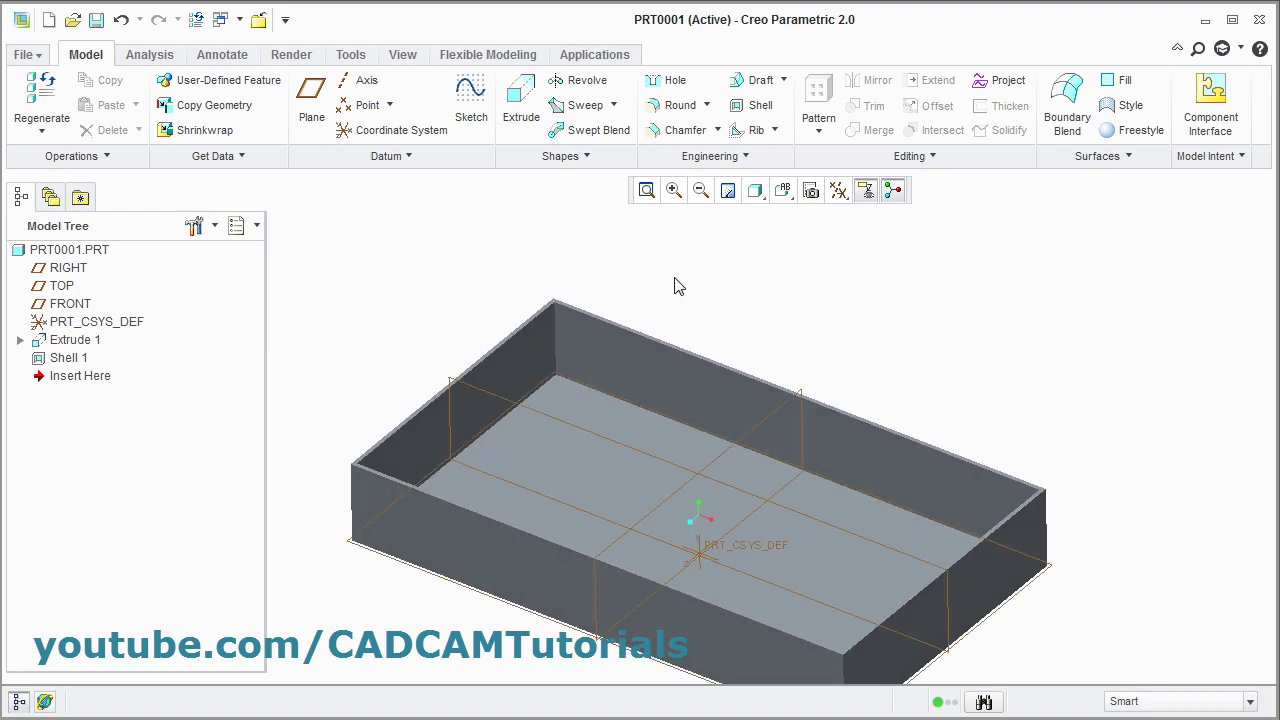
Step: Start a Trajectory Rib sketched on the box rim surface, viewed flat in Sketch View
click(776, 132)
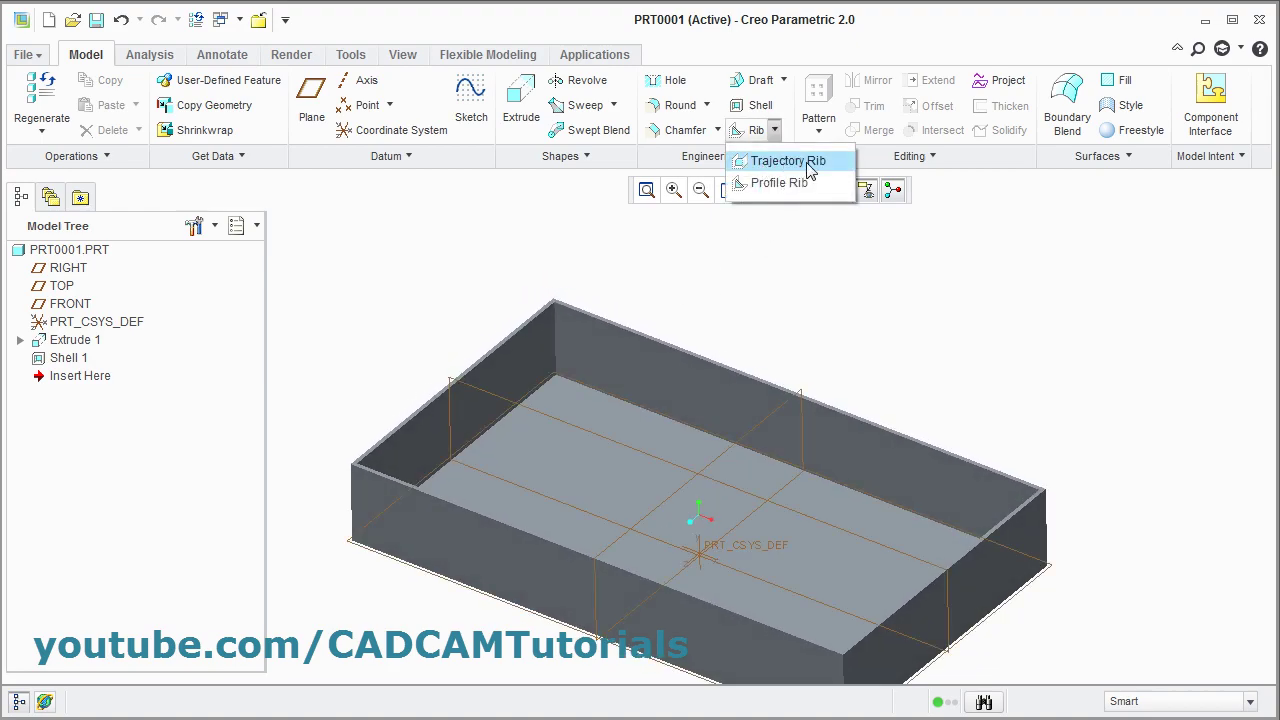
click(810, 162)
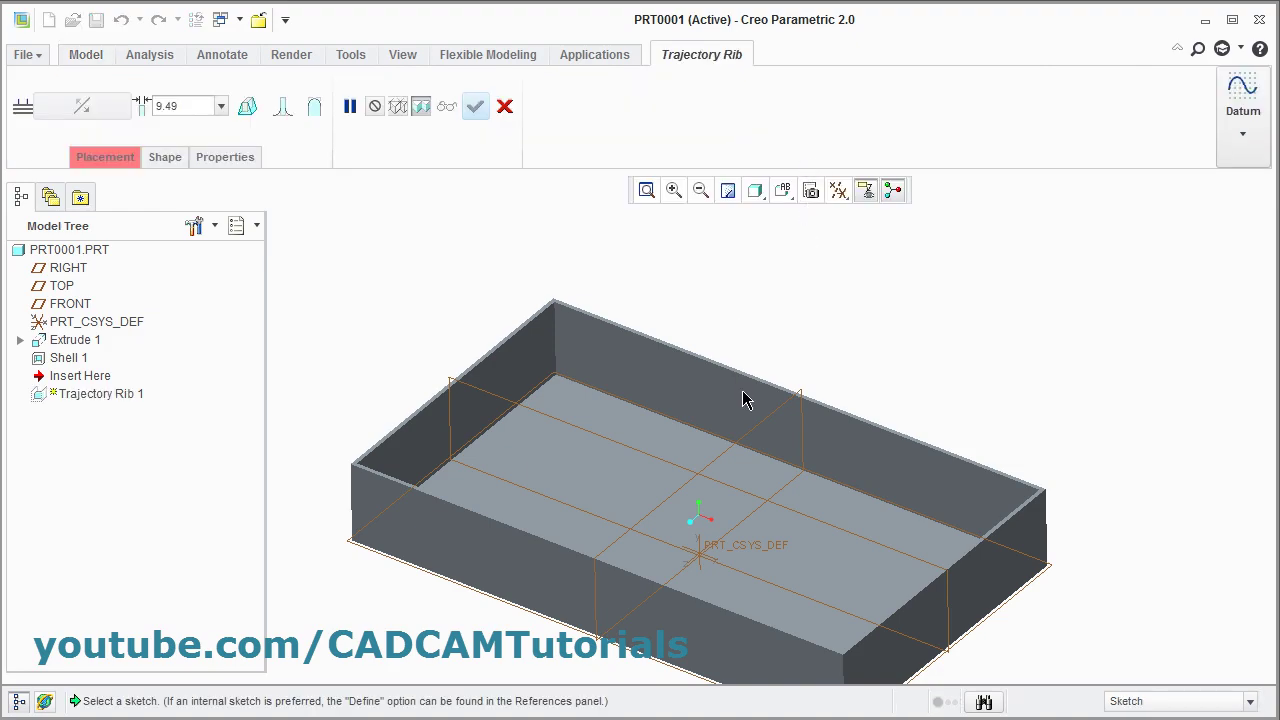
scroll(742, 398, up, 10)
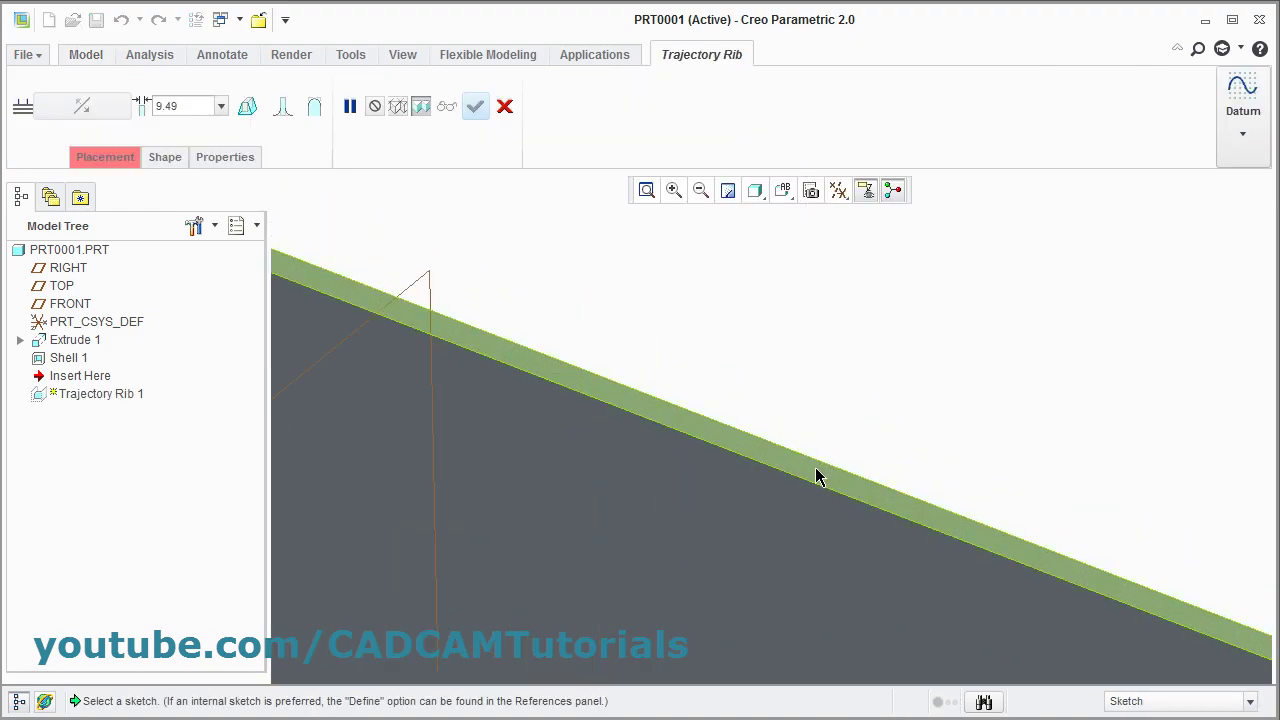
click(816, 477)
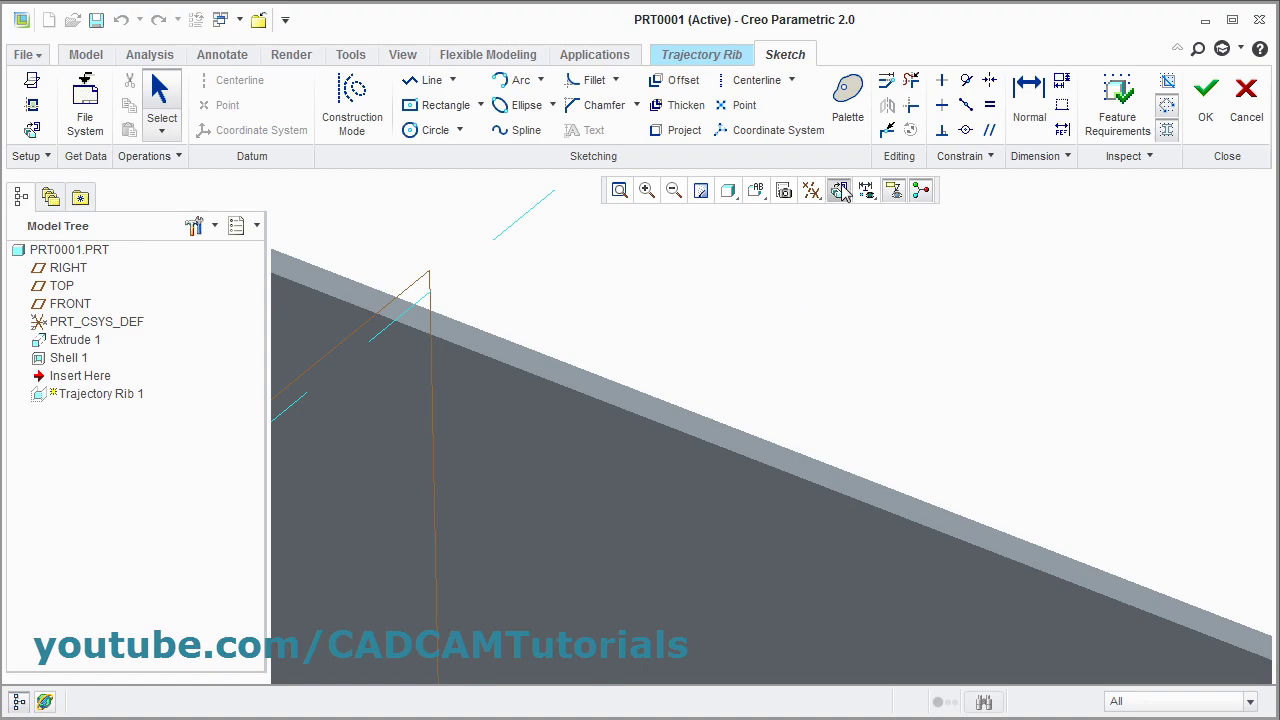
click(840, 190)
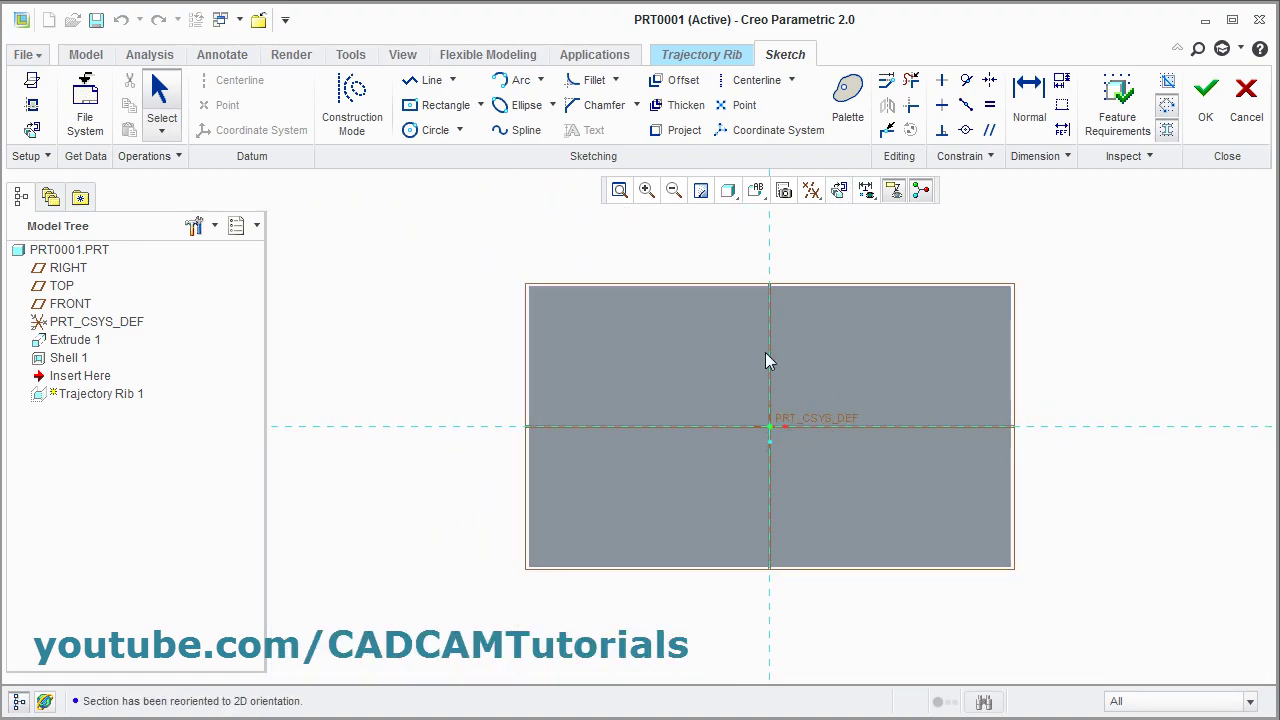
Step: Sketch two horizontal rib lines joined by two vertical lines at x 680 and 840
click(427, 84)
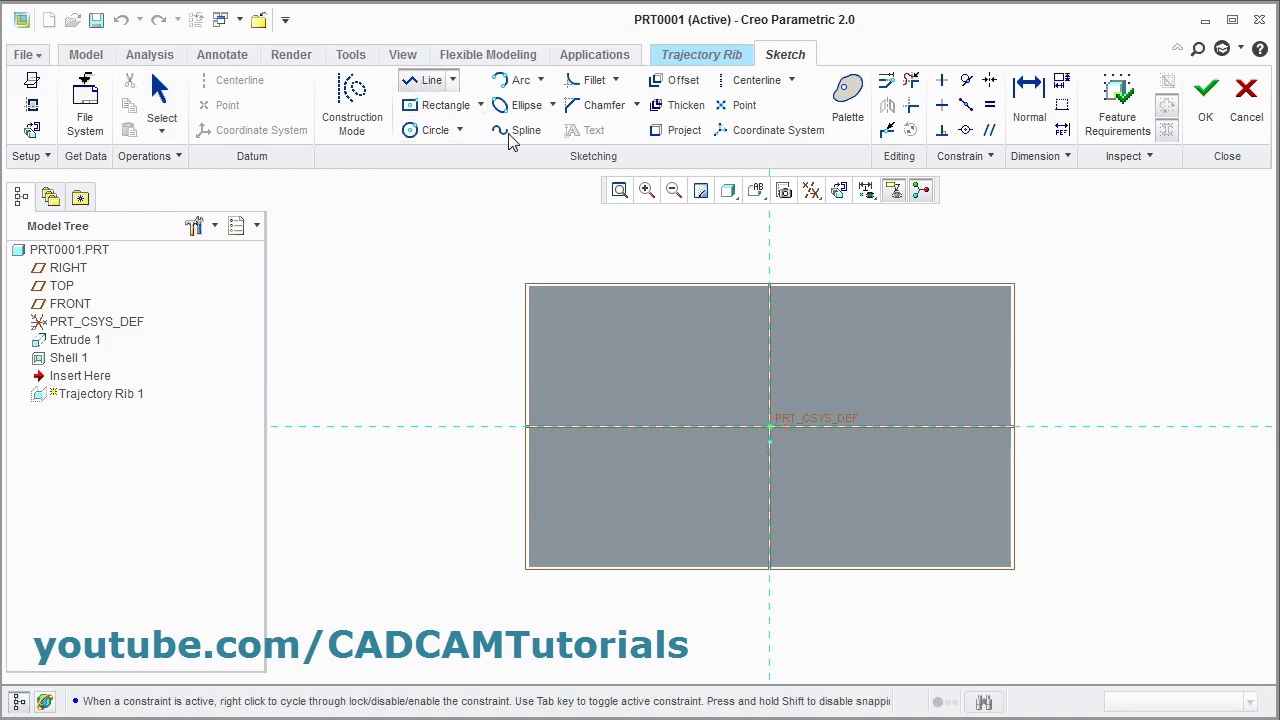
click(592, 360)
click(890, 360)
middle_click(870, 493)
click(921, 504)
middle_click(952, 530)
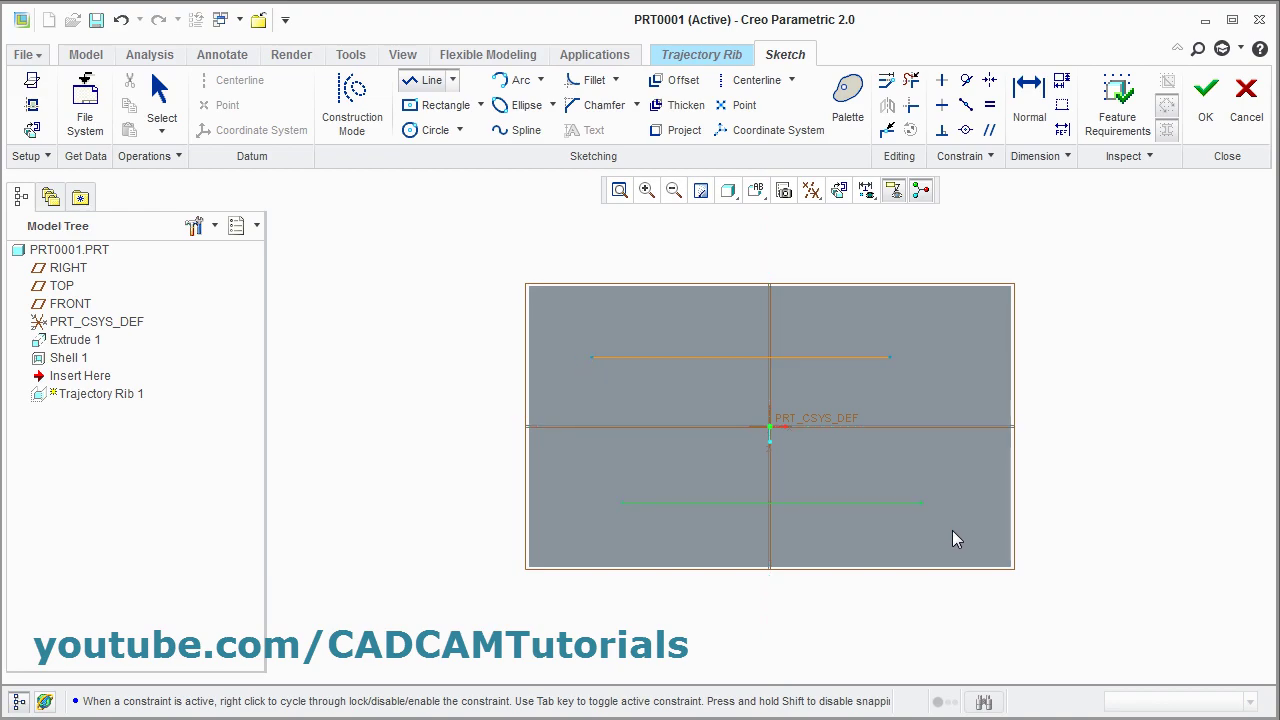
click(680, 357)
click(680, 503)
middle_click(755, 470)
click(840, 357)
click(840, 503)
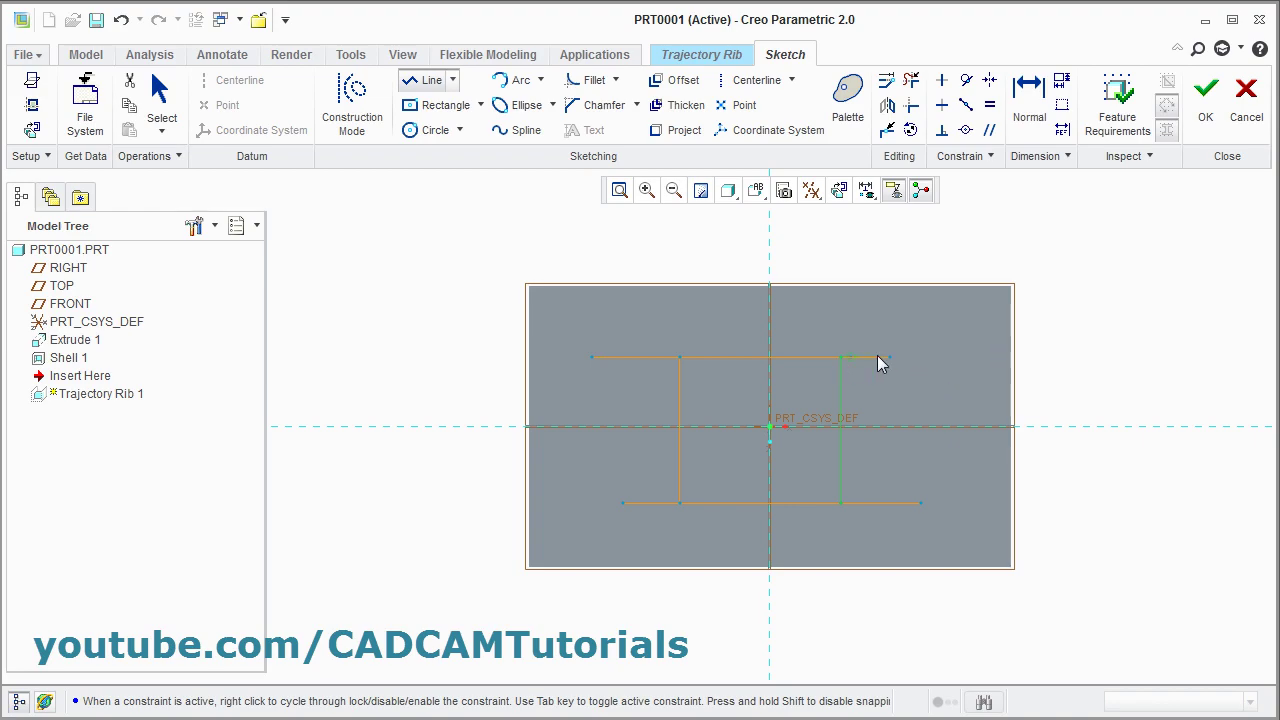
click(797, 363)
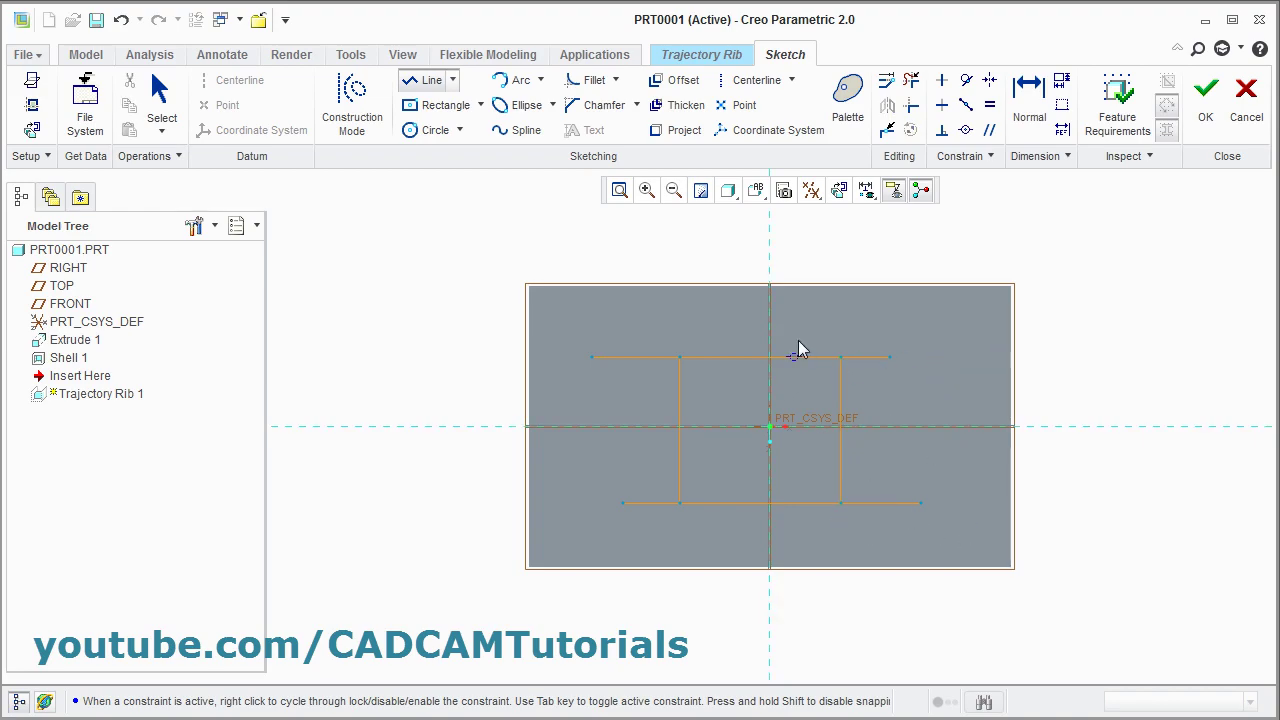
middle_click(866, 330)
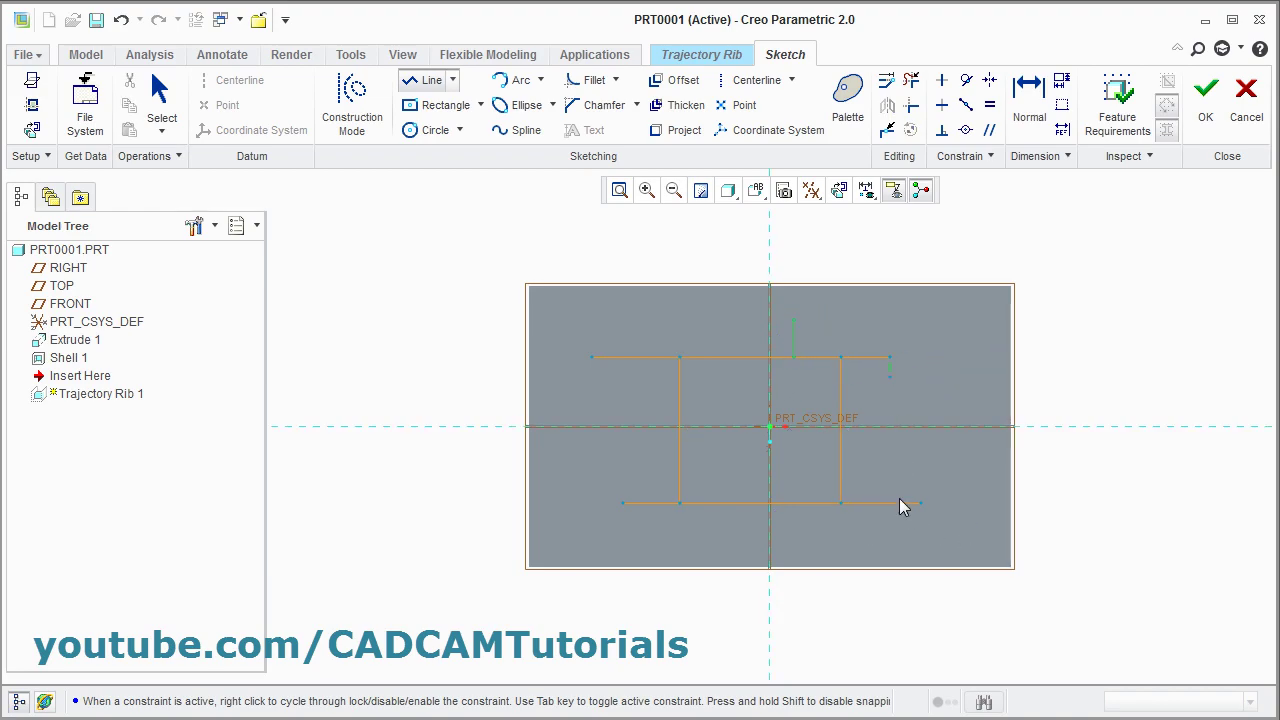
Step: Add short downward and upward stub lines, select all seven lines, and finish the sketch
click(807, 503)
click(808, 548)
middle_click(809, 554)
click(635, 357)
click(635, 320)
middle_click(660, 323)
key(ctrl+a)
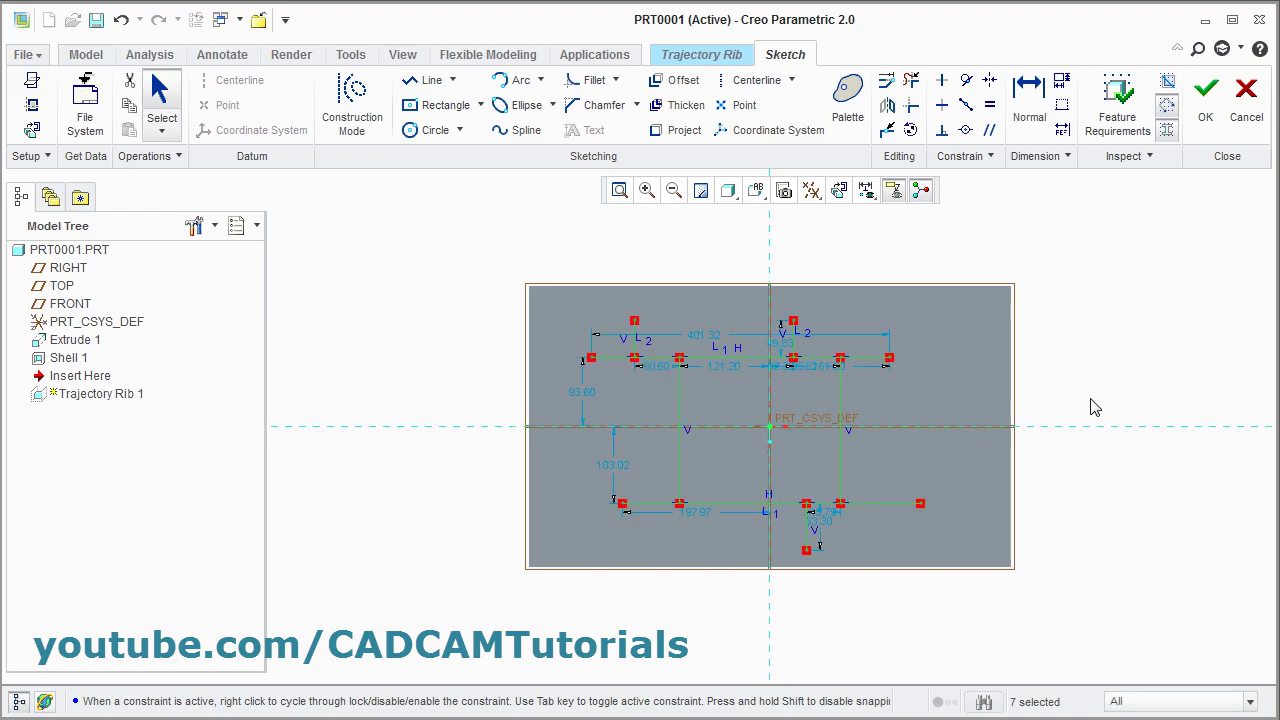
click(1205, 100)
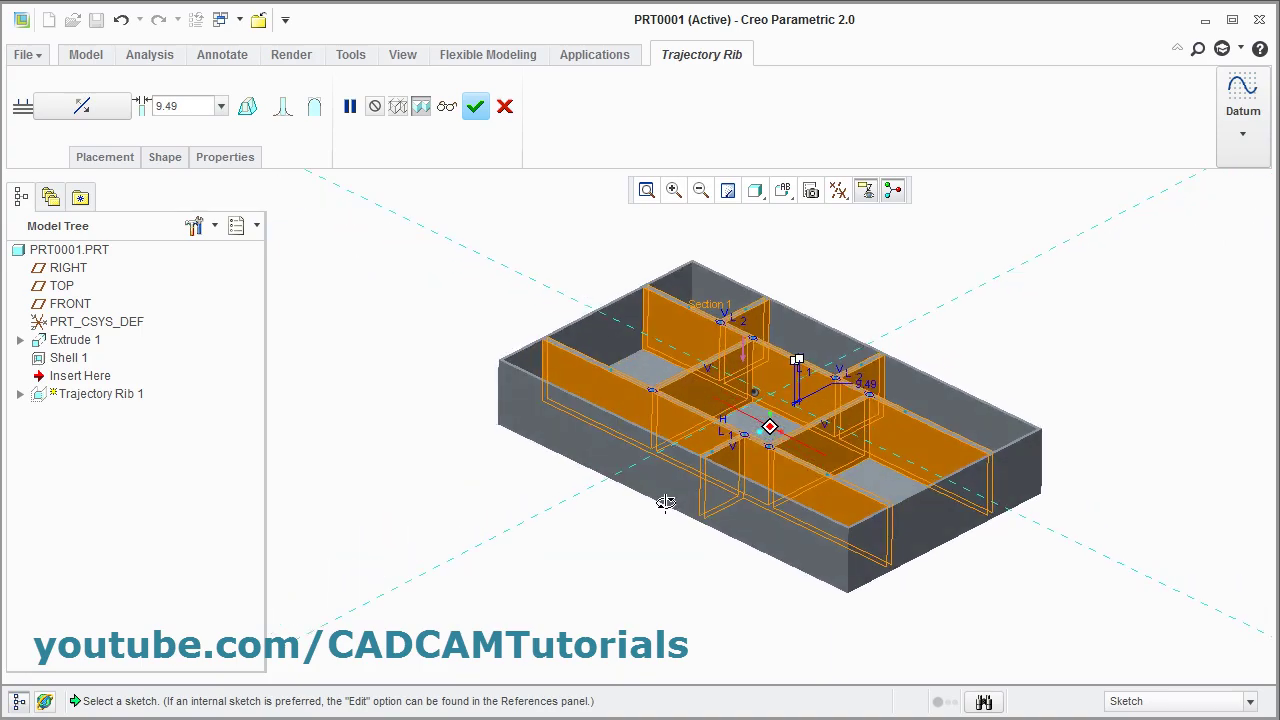
Step: Set the trajectory rib thickness to 10
scroll(840, 405, up, 3)
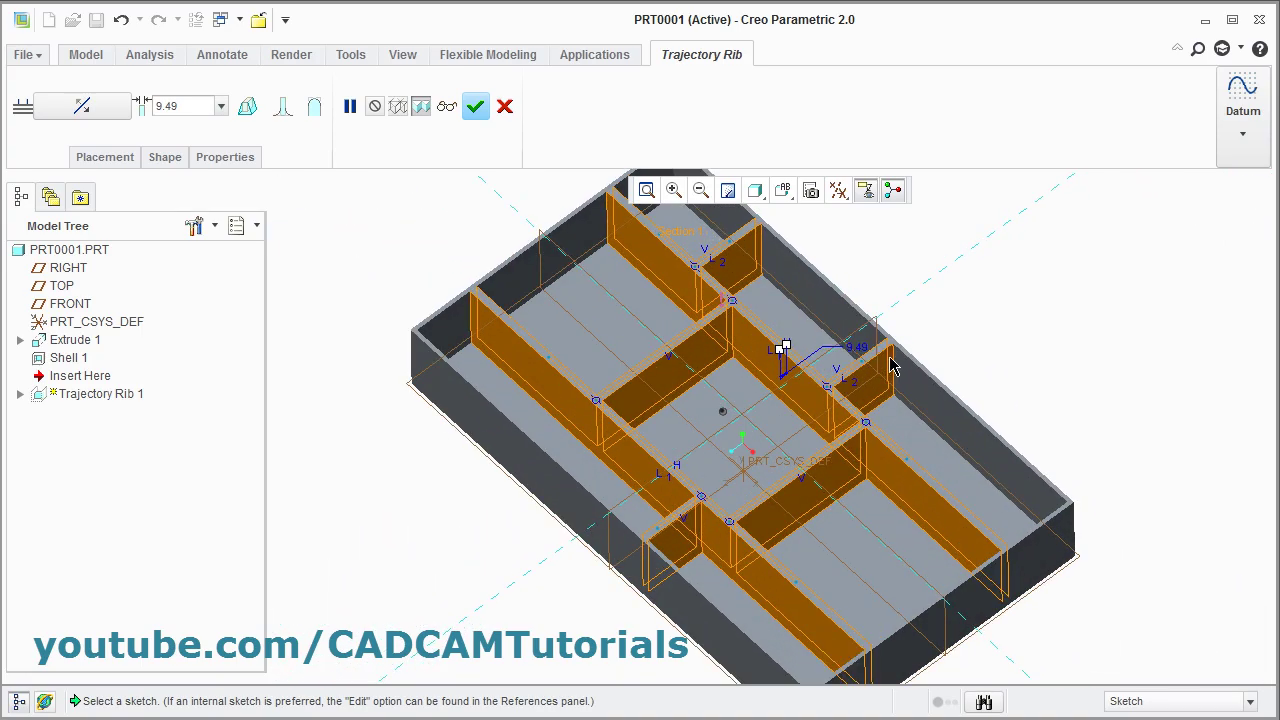
double_click(180, 108)
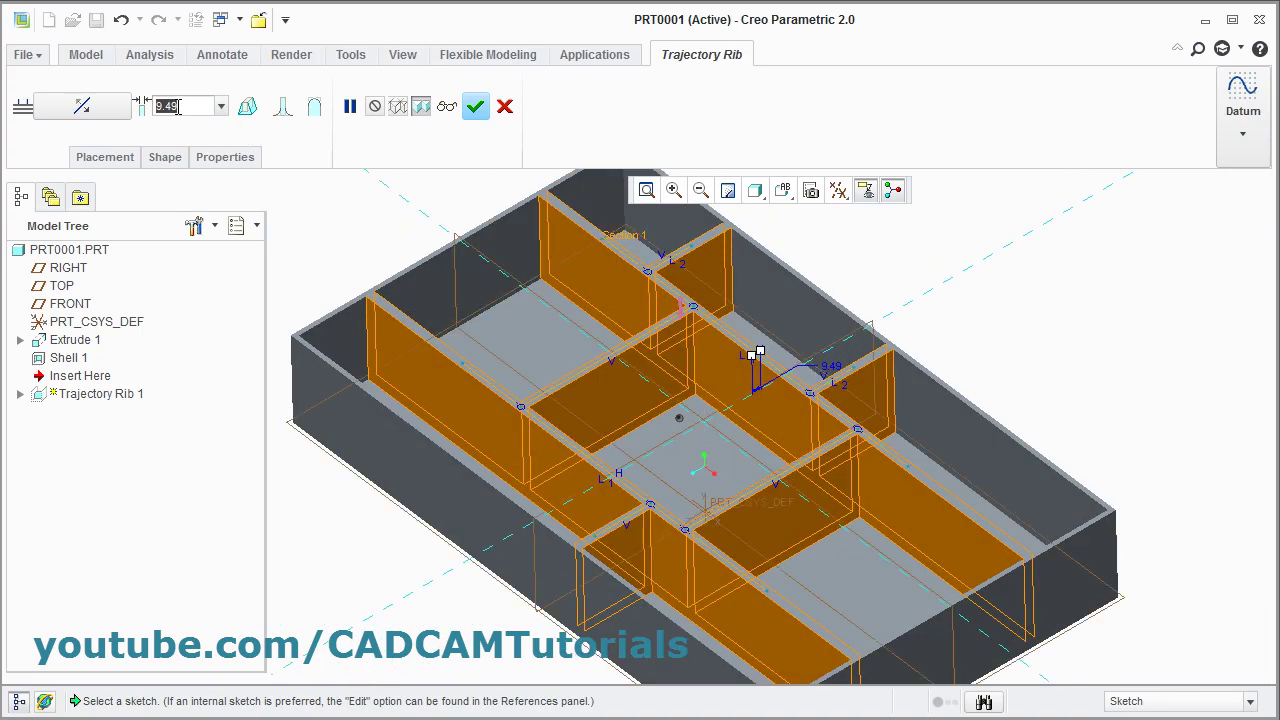
text(1)
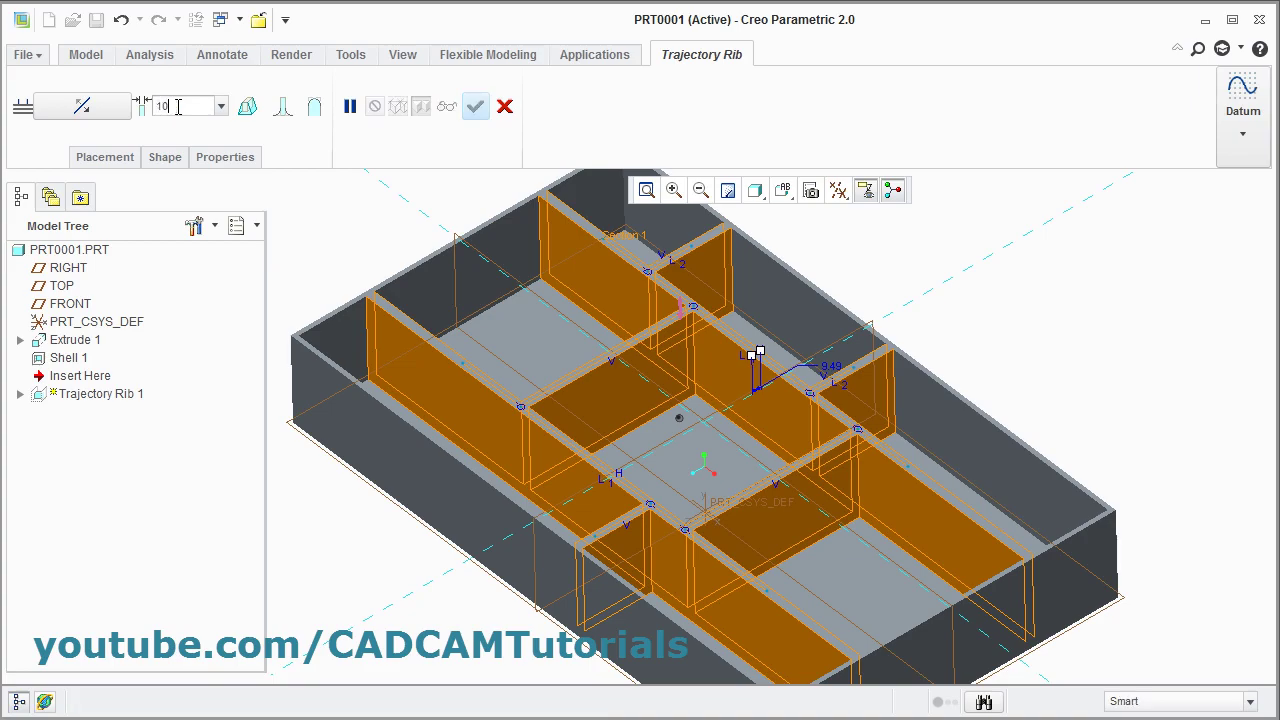
text(0)
key(Return)
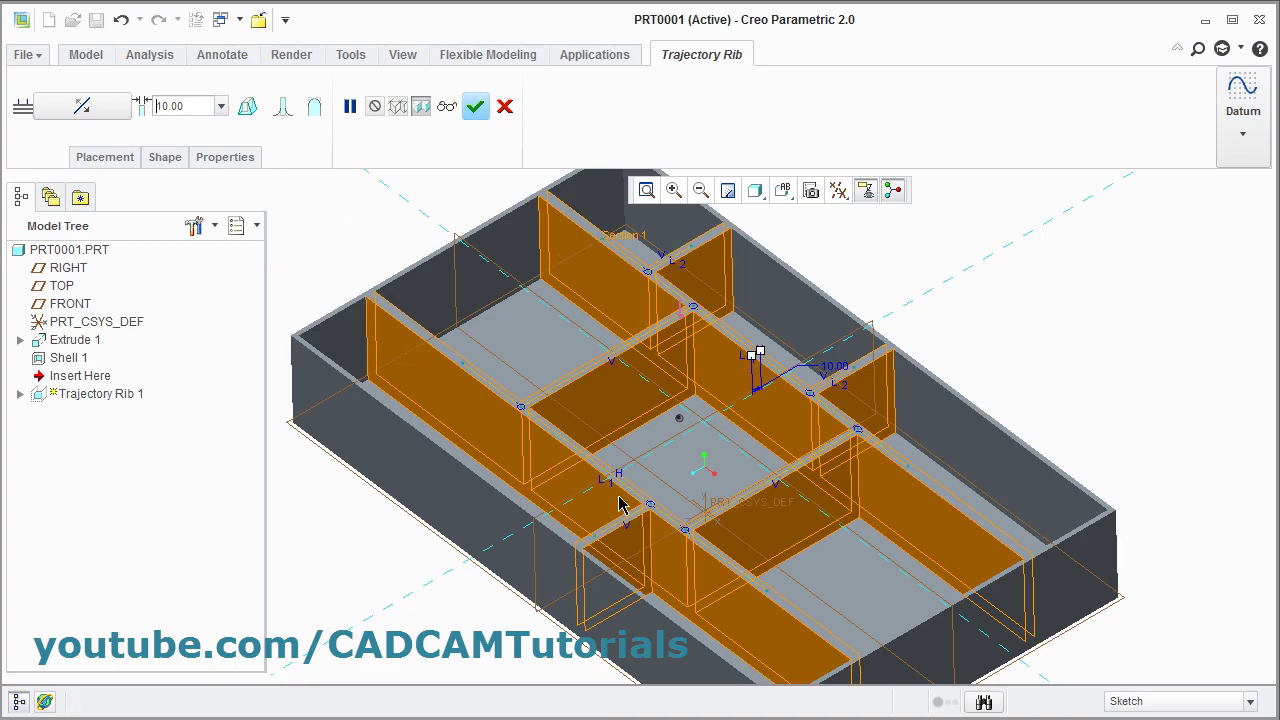
Step: Flip the rib growth direction and enable draft on the rib sides
middle_drag(625, 476, 690, 440)
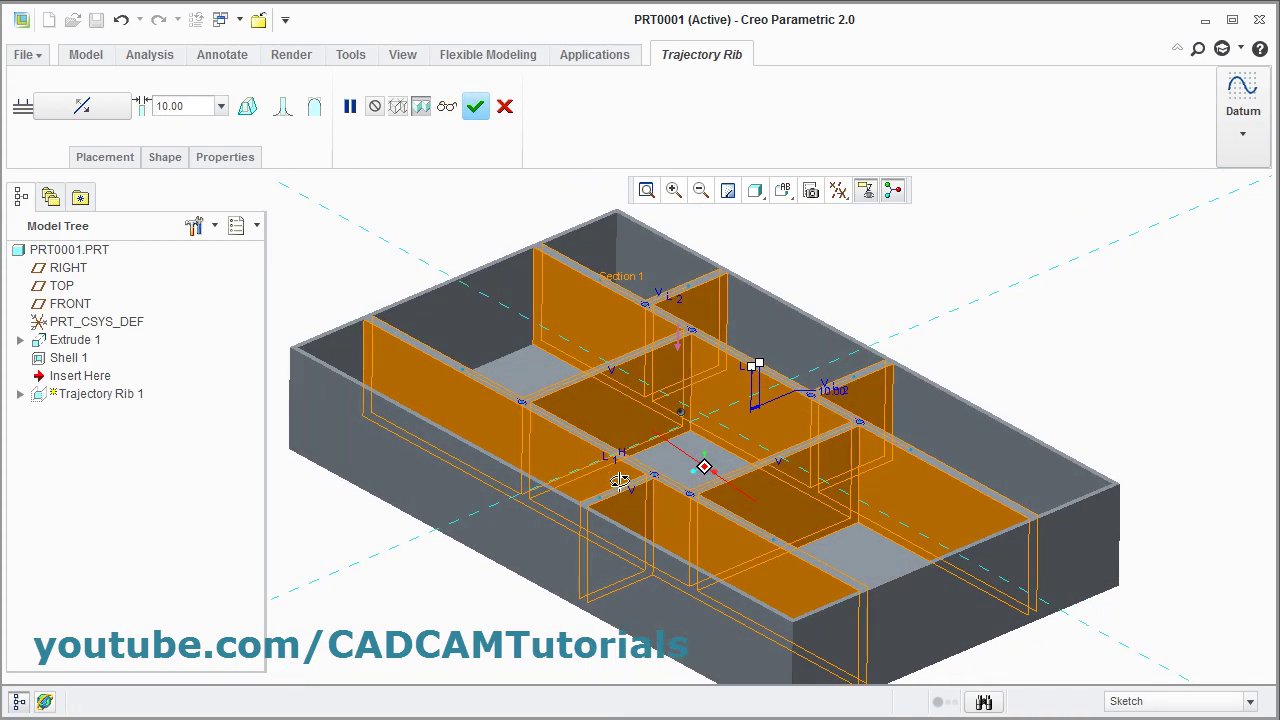
click(680, 350)
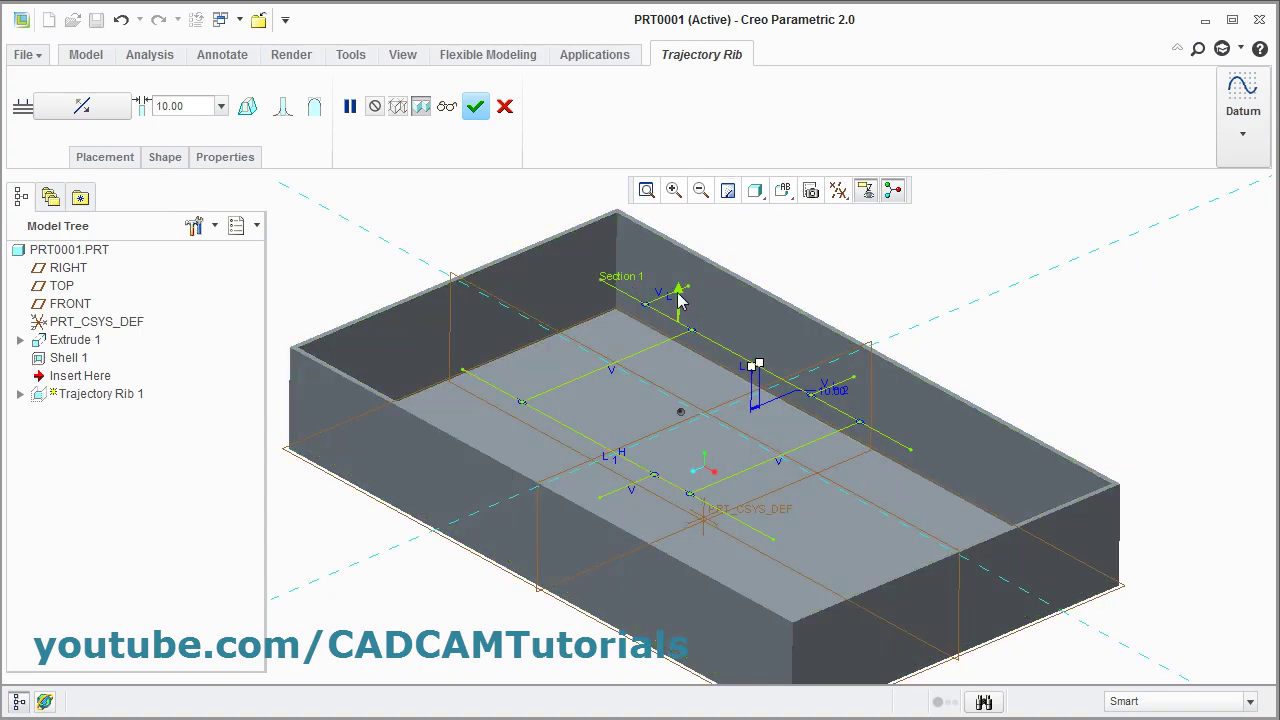
middle_drag(663, 509, 812, 543)
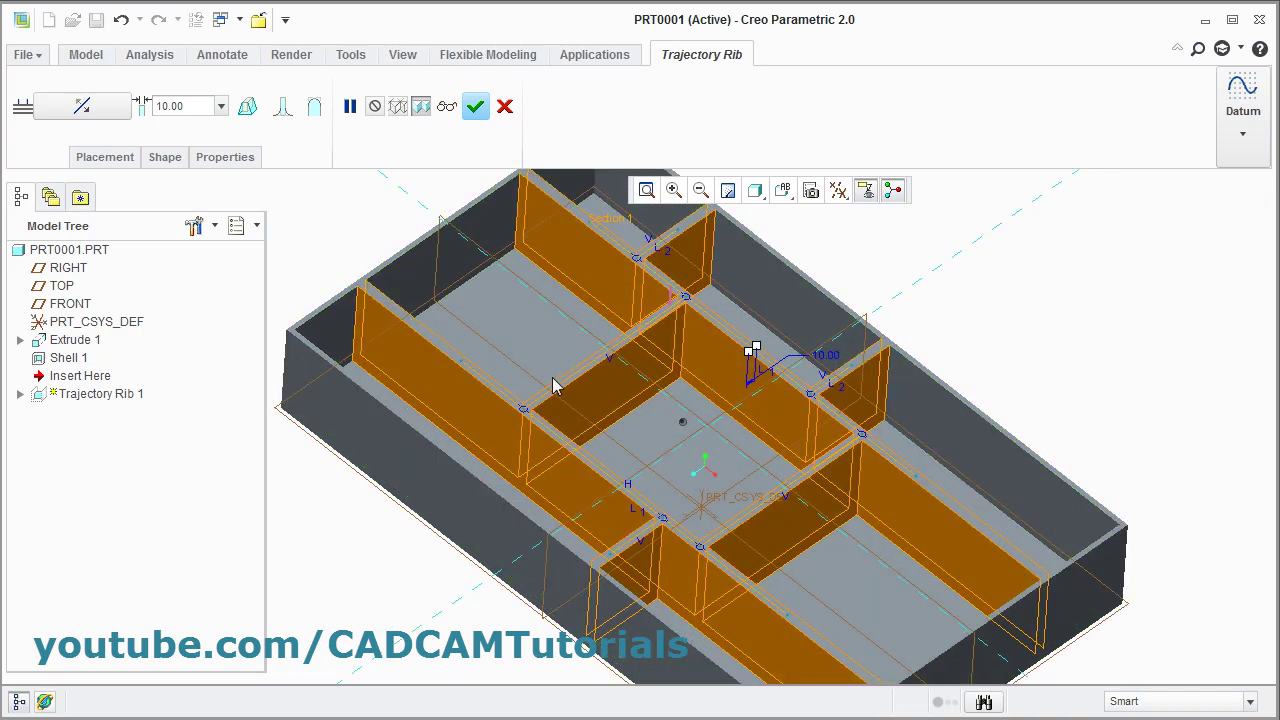
click(247, 108)
Step: Change the rib draft angle from 9.5 to 5
mouse_move(695, 415)
middle_down()
mouse_move(685, 430)
mouse_move(672, 418)
middle_up()
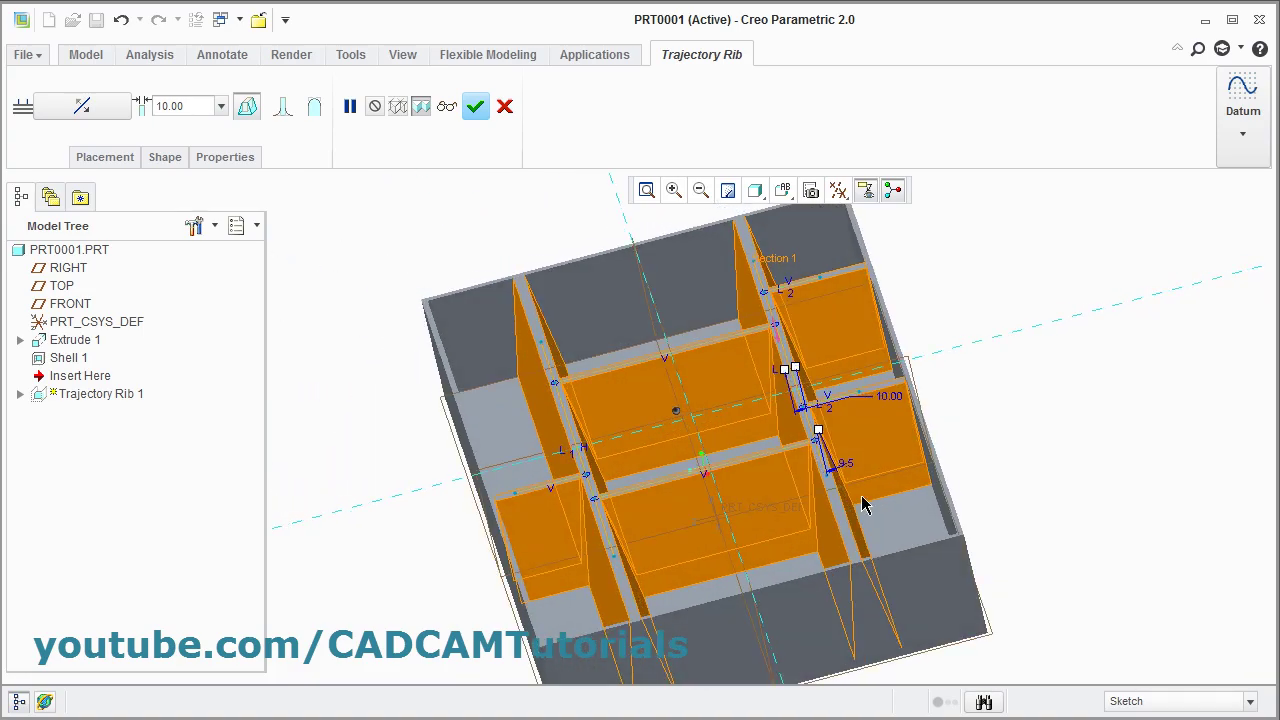
double_click(847, 465)
key(Return)
mouse_move(1114, 539)
middle_down()
mouse_move(834, 618)
mouse_move(722, 510)
mouse_move(754, 465)
mouse_move(737, 466)
middle_up()
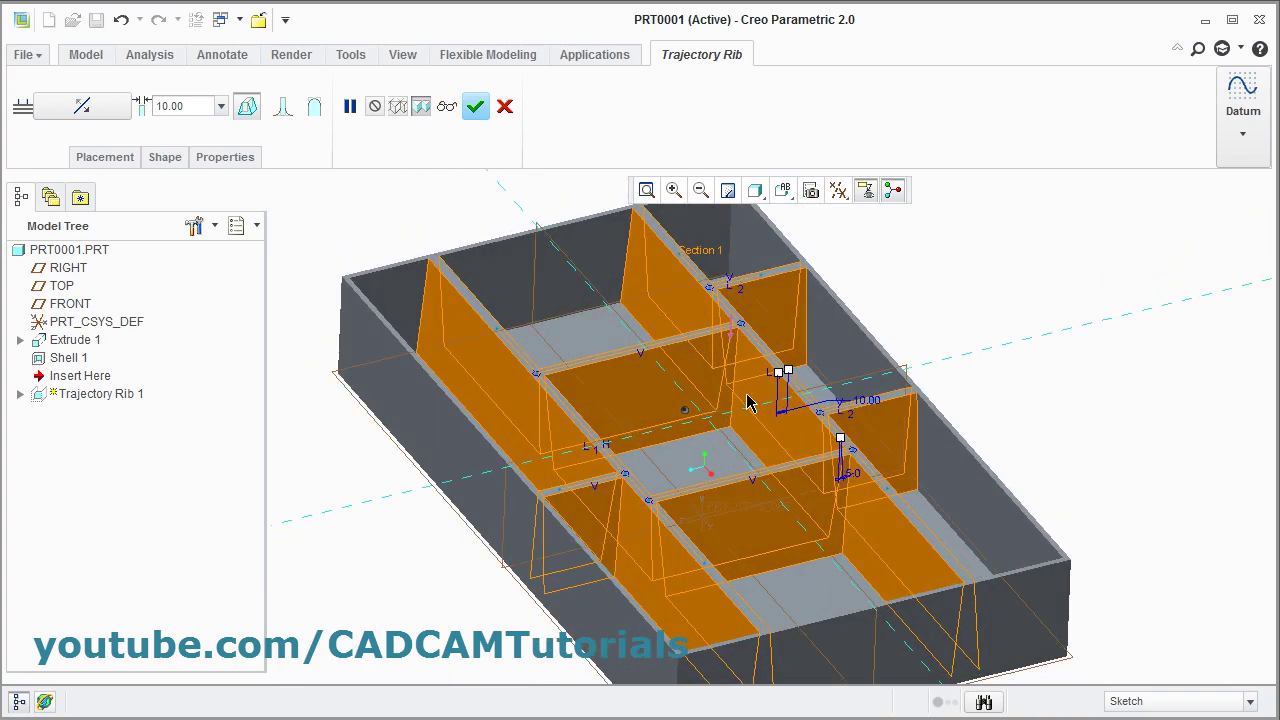
Step: Enable internal-edge rounds on the ribs and change their radius from 5 to 10
click(284, 112)
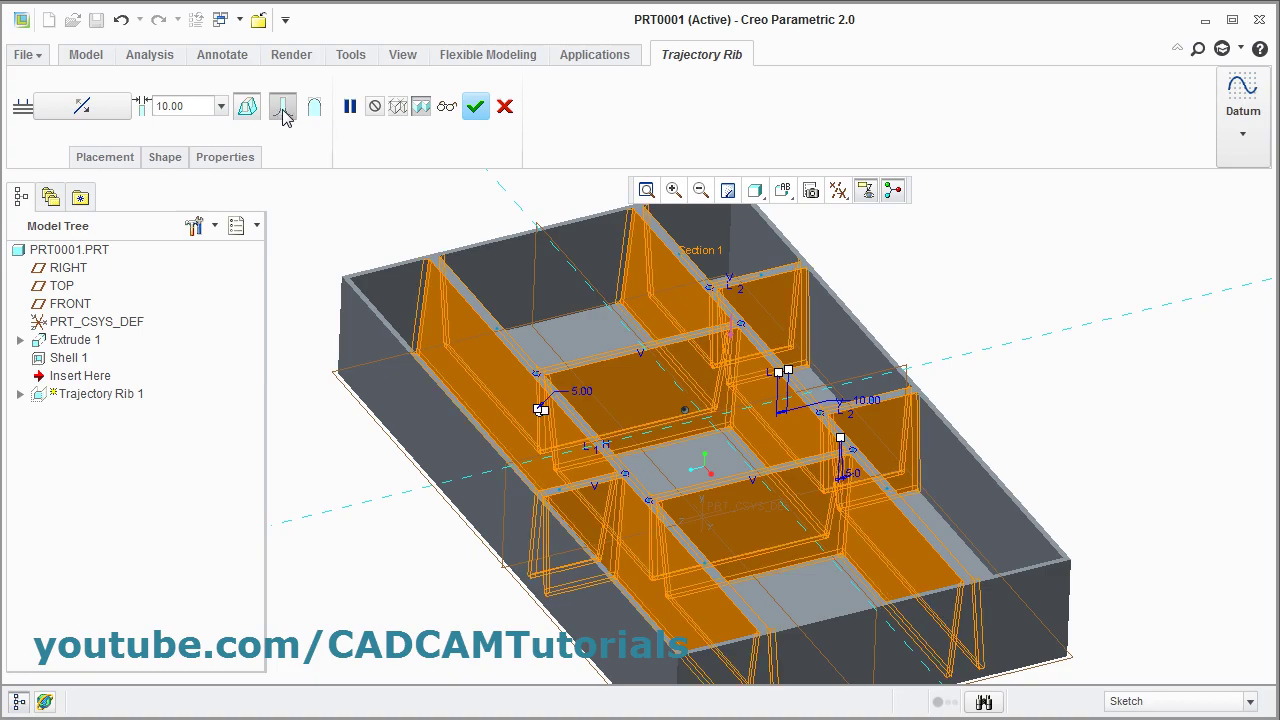
middle_drag(600, 443, 700, 420)
scroll(740, 400, up, 3)
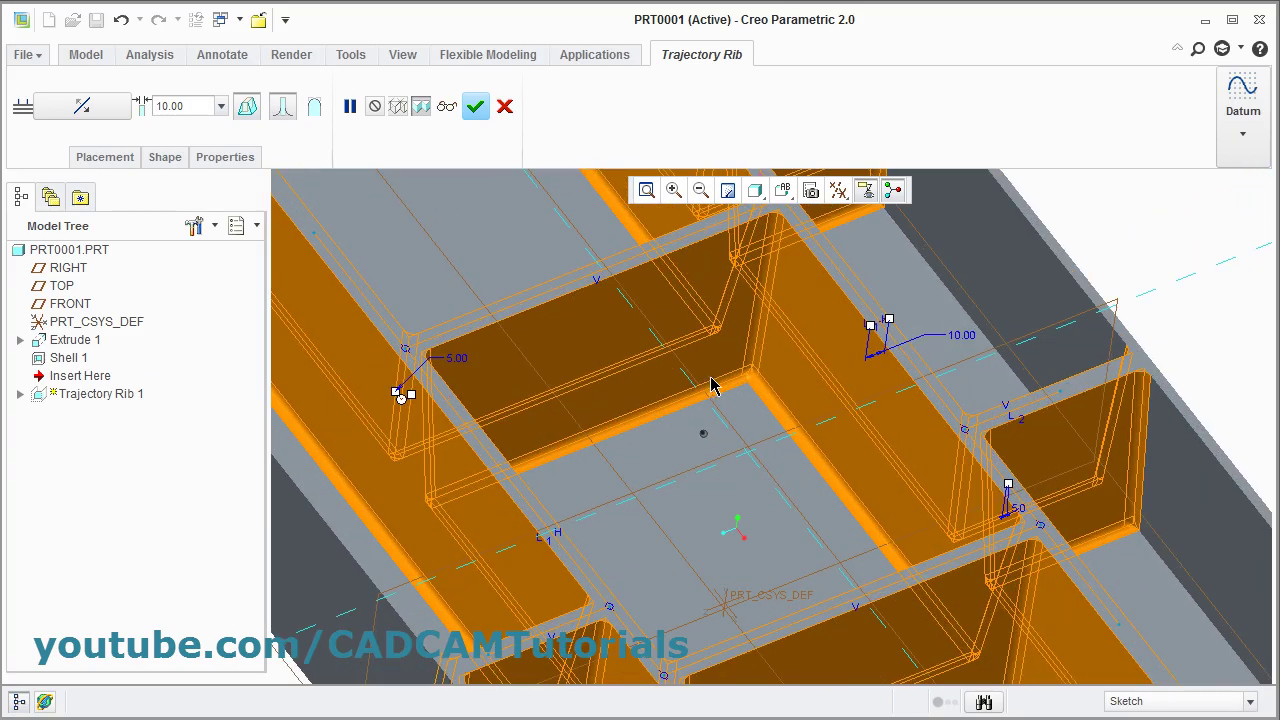
scroll(770, 458, down, 3)
middle_drag(766, 451, 749, 491)
scroll(757, 368, up, 3)
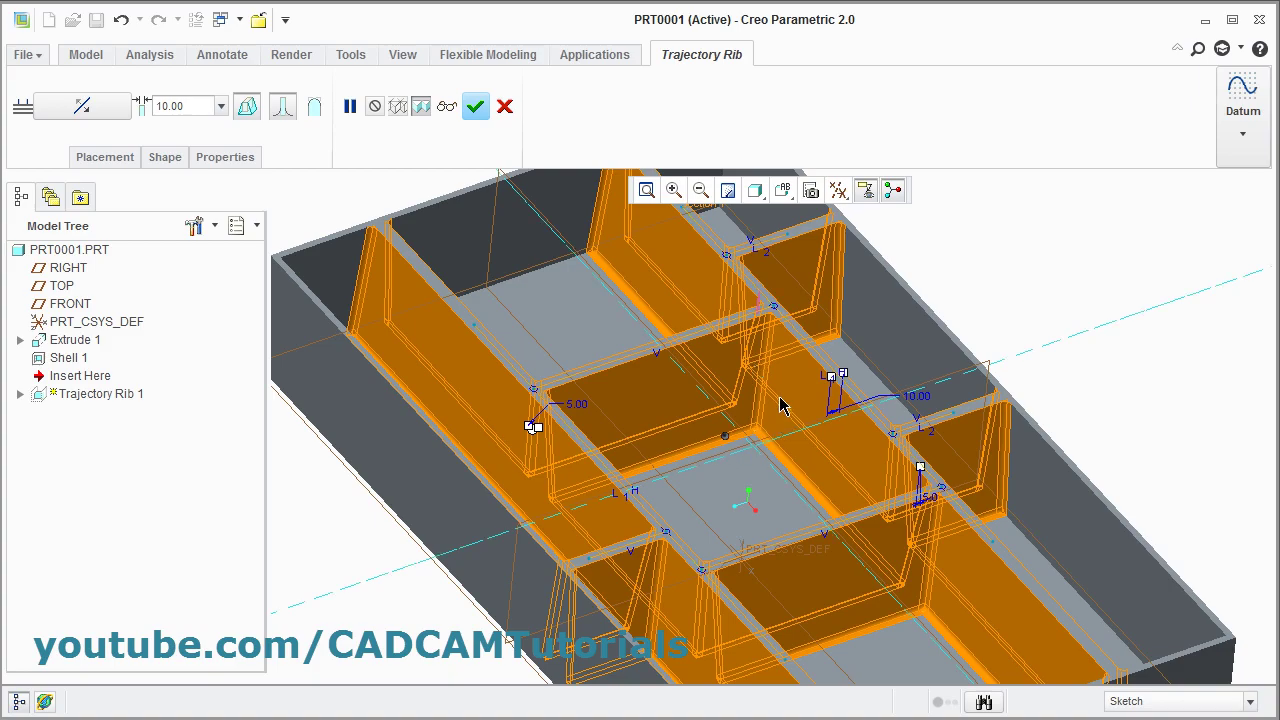
middle_drag(774, 450, 698, 455)
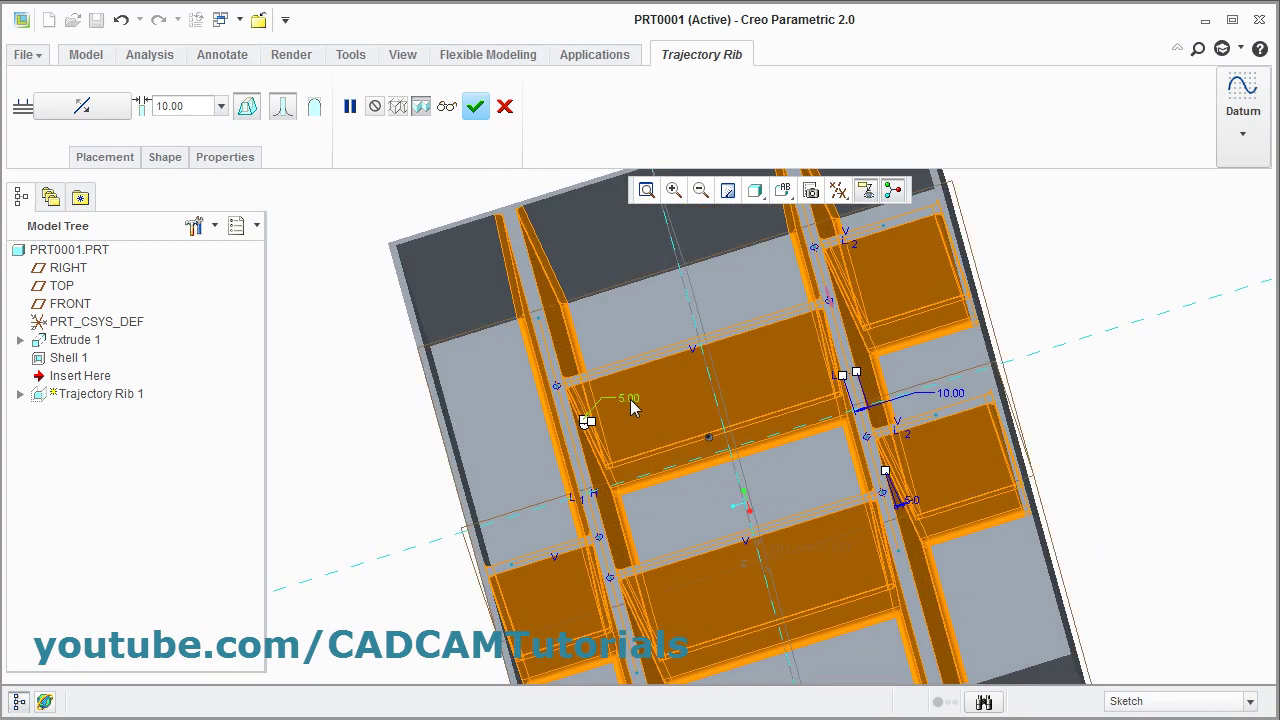
double_click(630, 400)
text(10)
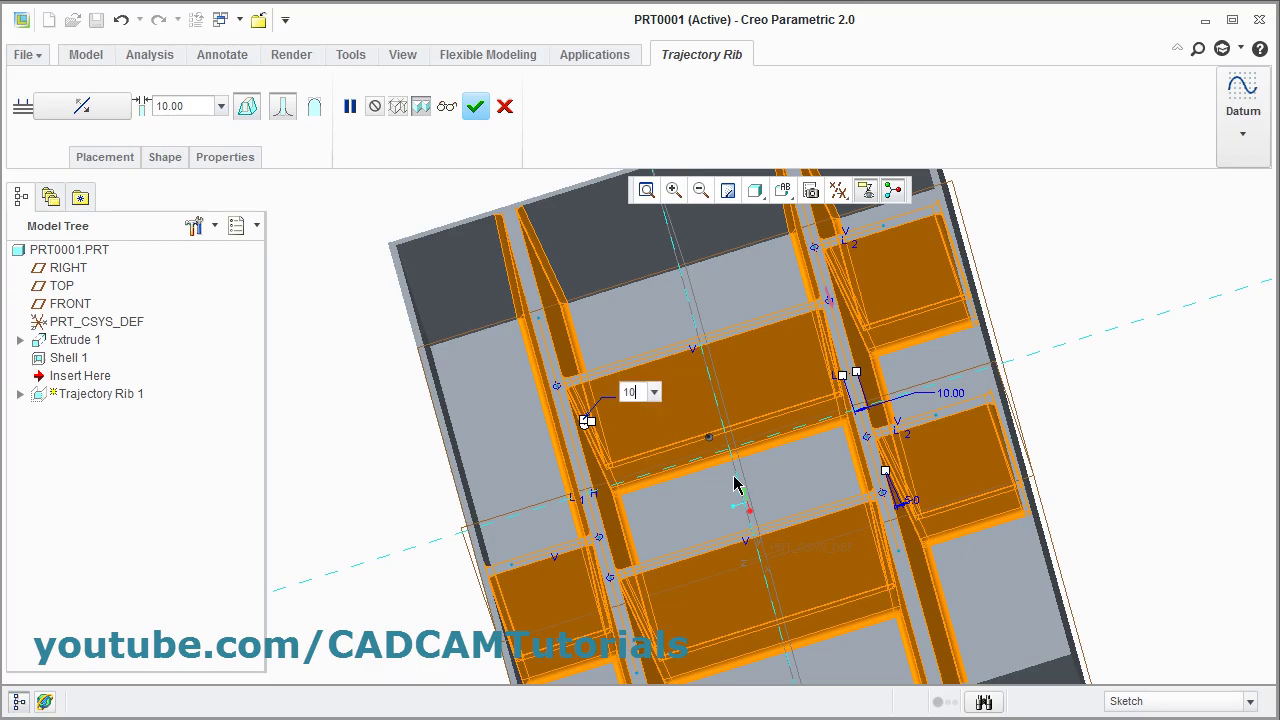
key(Return)
mouse_move(735, 485)
middle_down()
mouse_move(722, 490)
mouse_move(757, 513)
mouse_move(728, 490)
middle_up()
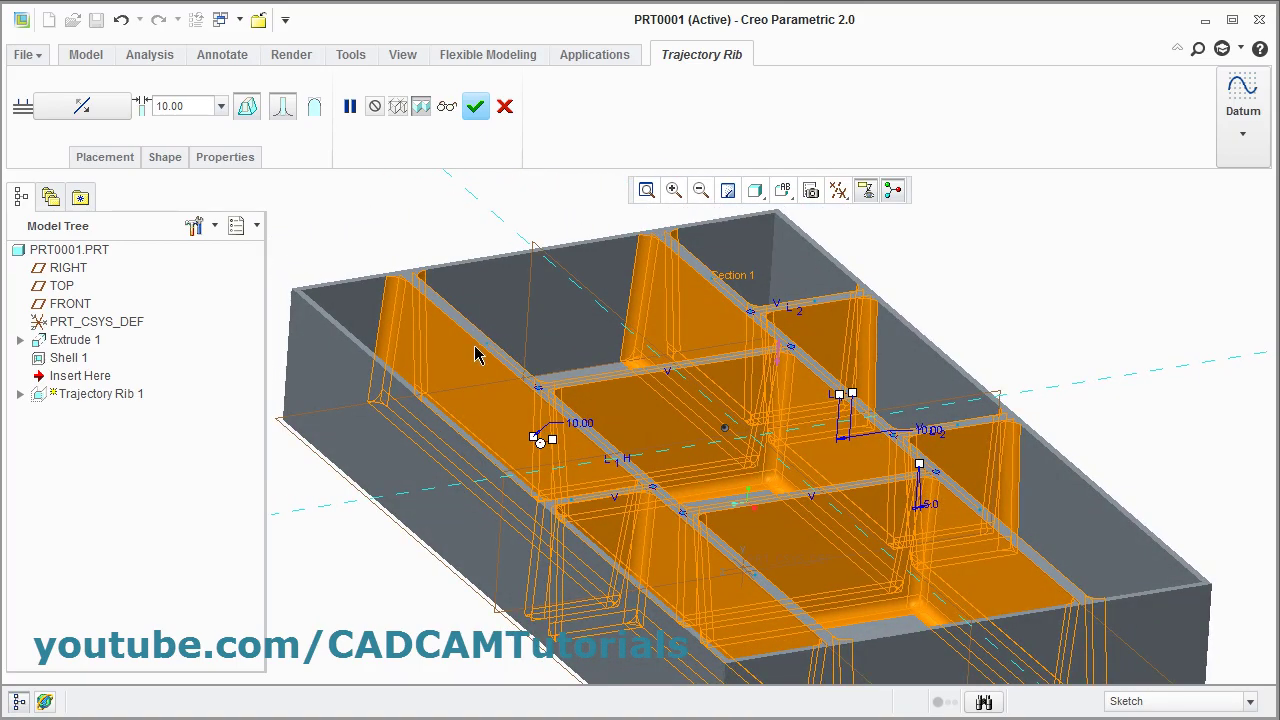
Step: Round the exposed rib top edges and show the Shape options with a two-tangent top
click(314, 107)
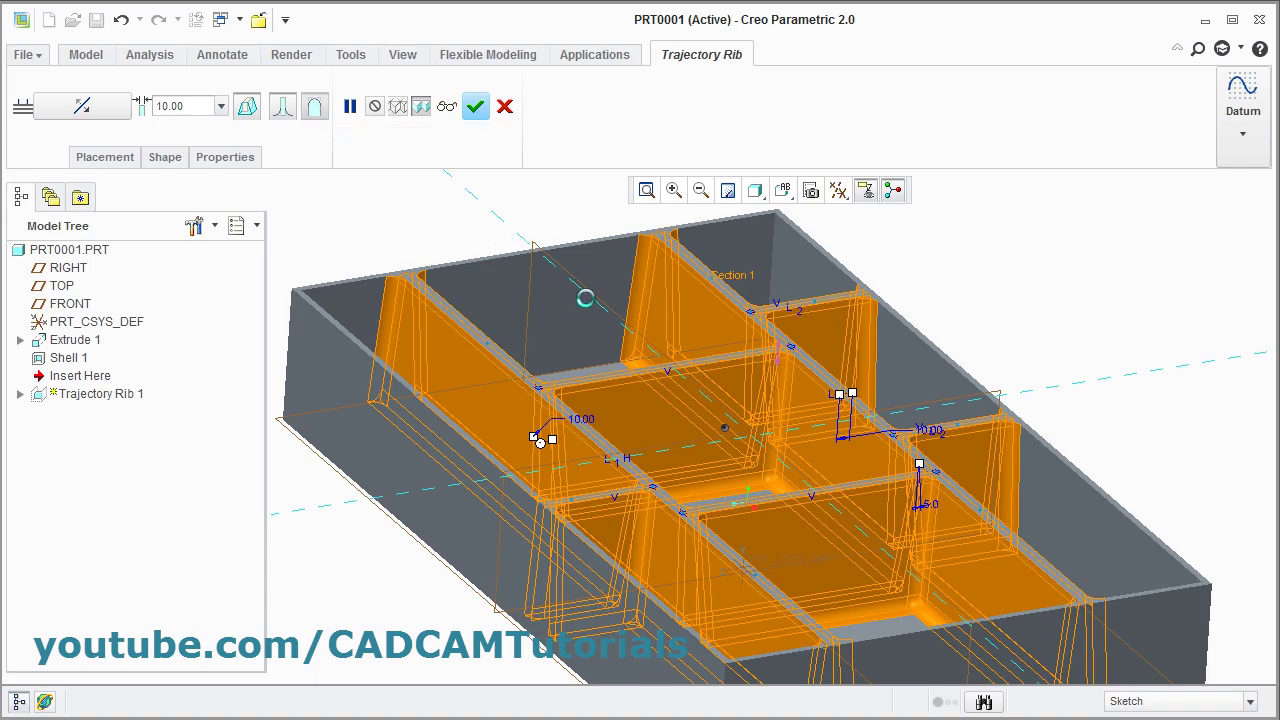
scroll(540, 355, up, 5)
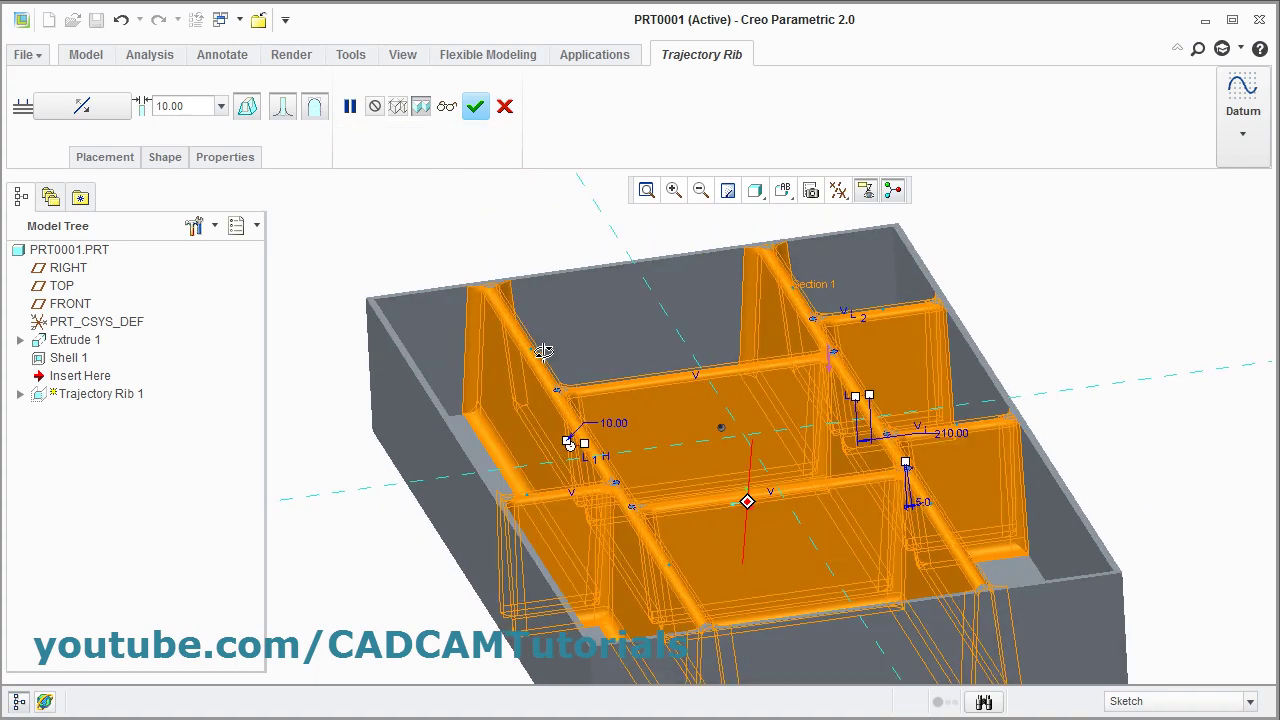
scroll(525, 345, up, 4)
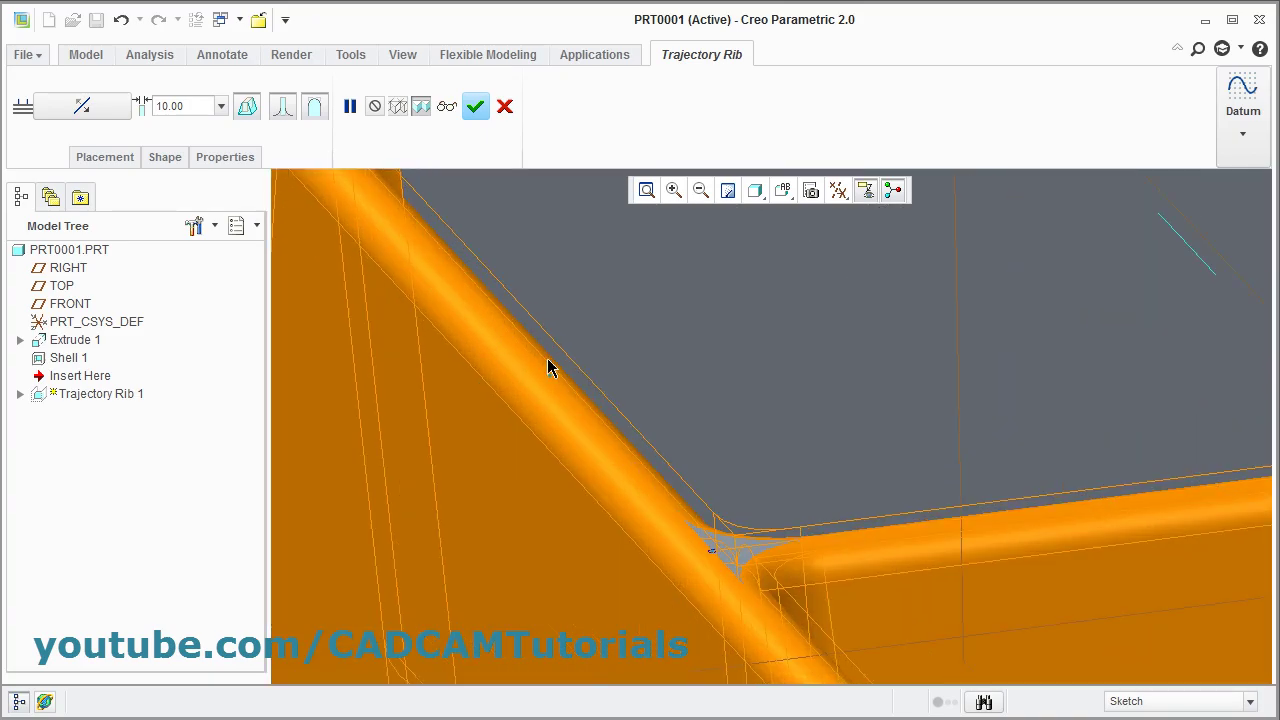
scroll(570, 374, down, 4)
scroll(566, 374, down, 5)
scroll(540, 366, up, 2)
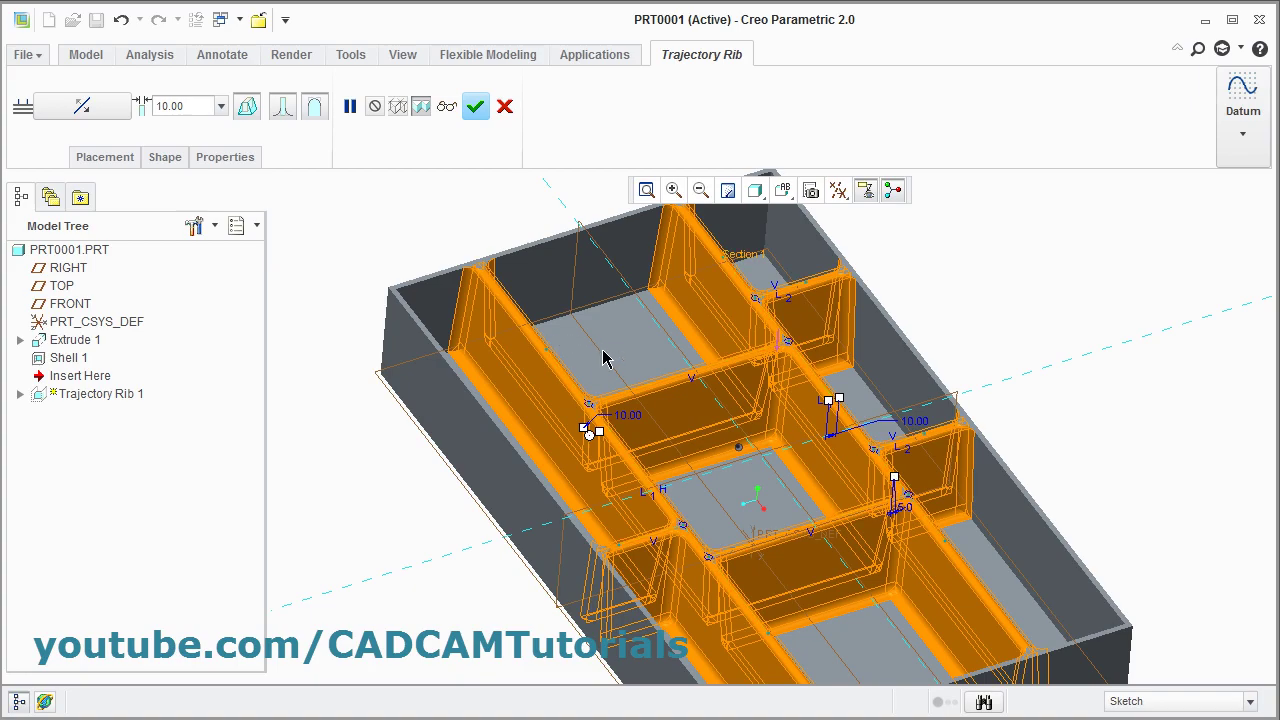
scroll(549, 355, up, 2)
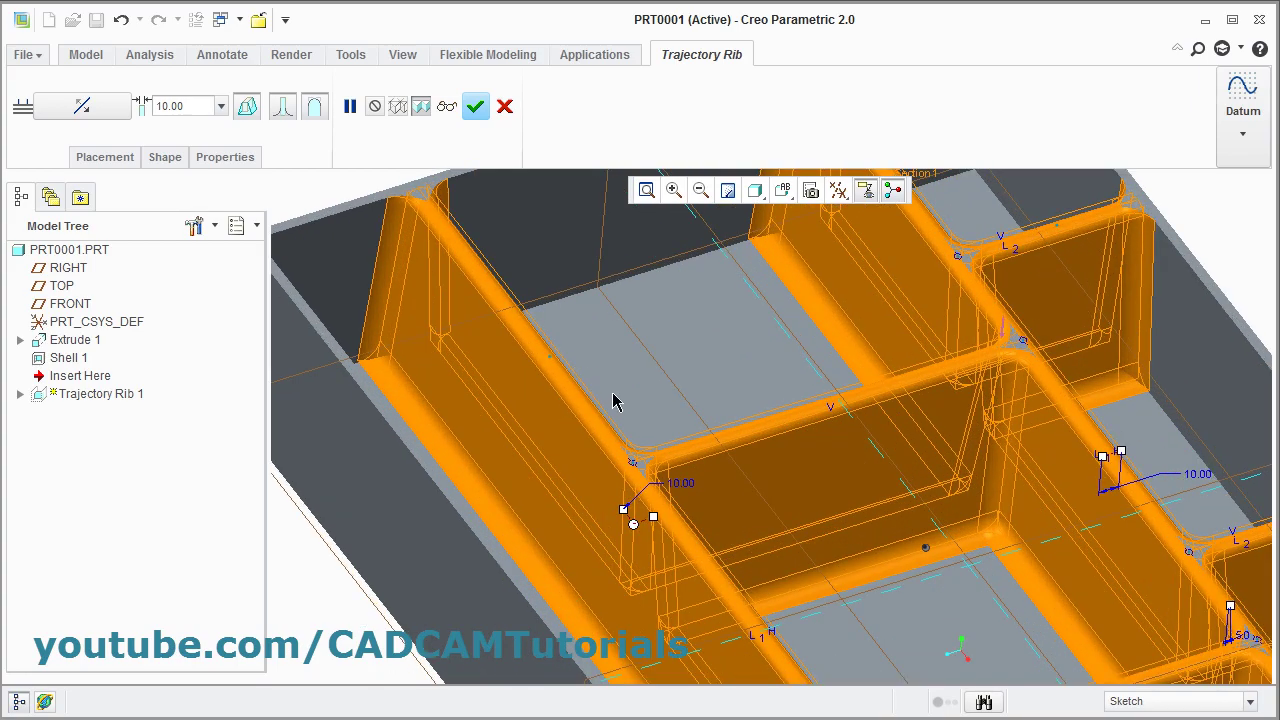
scroll(590, 393, down, 2)
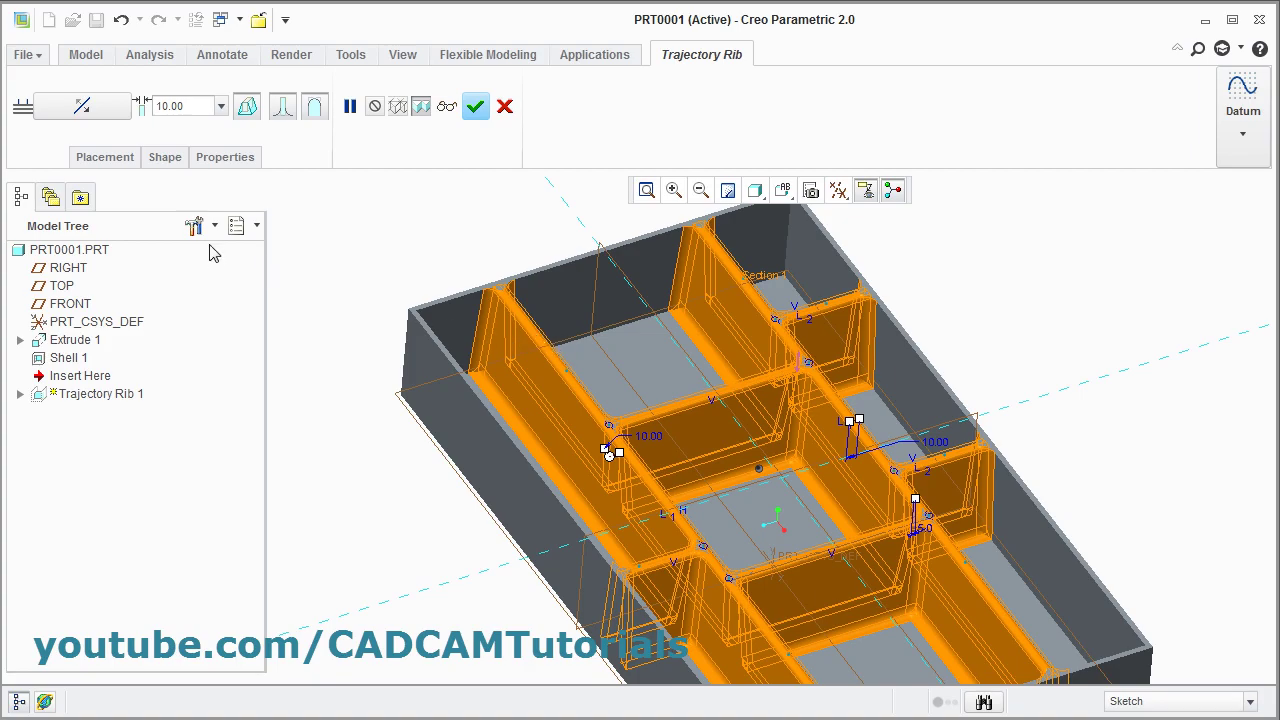
click(165, 158)
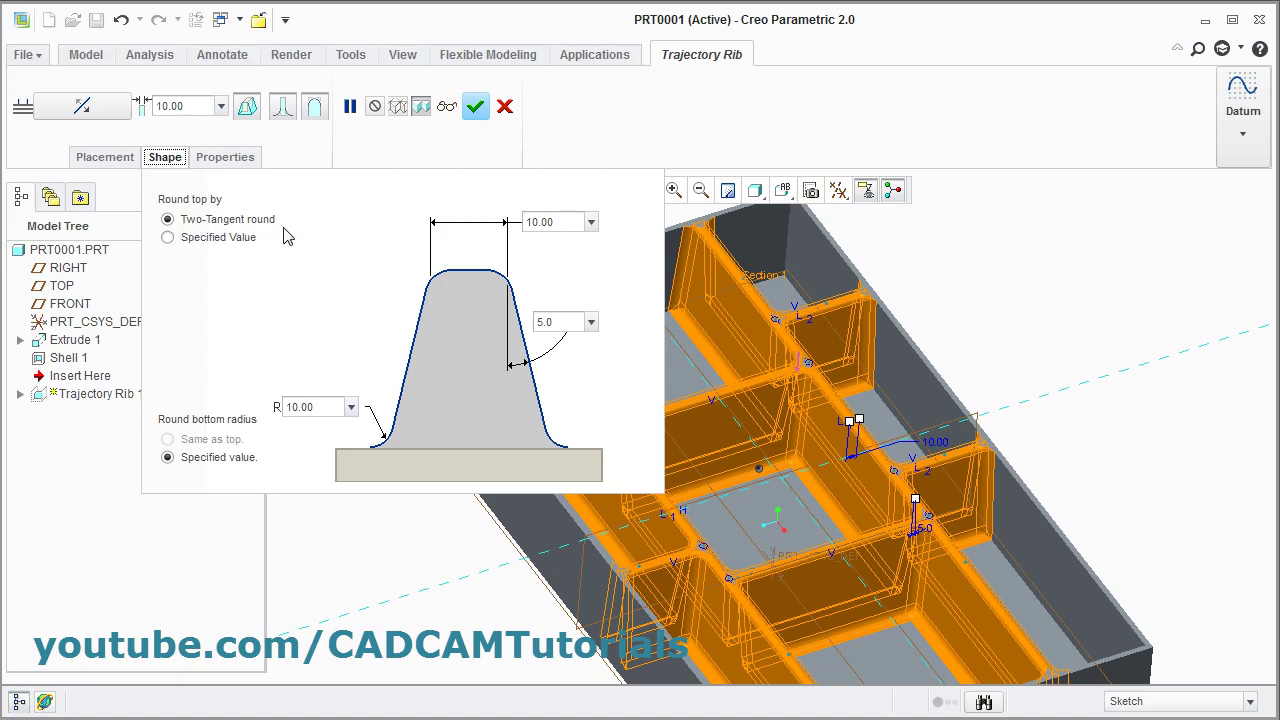
Step: Give the rib tops a specified 2.00 round radius and set the bottom rounds to 'Same as top'
click(167, 238)
double_click(378, 268)
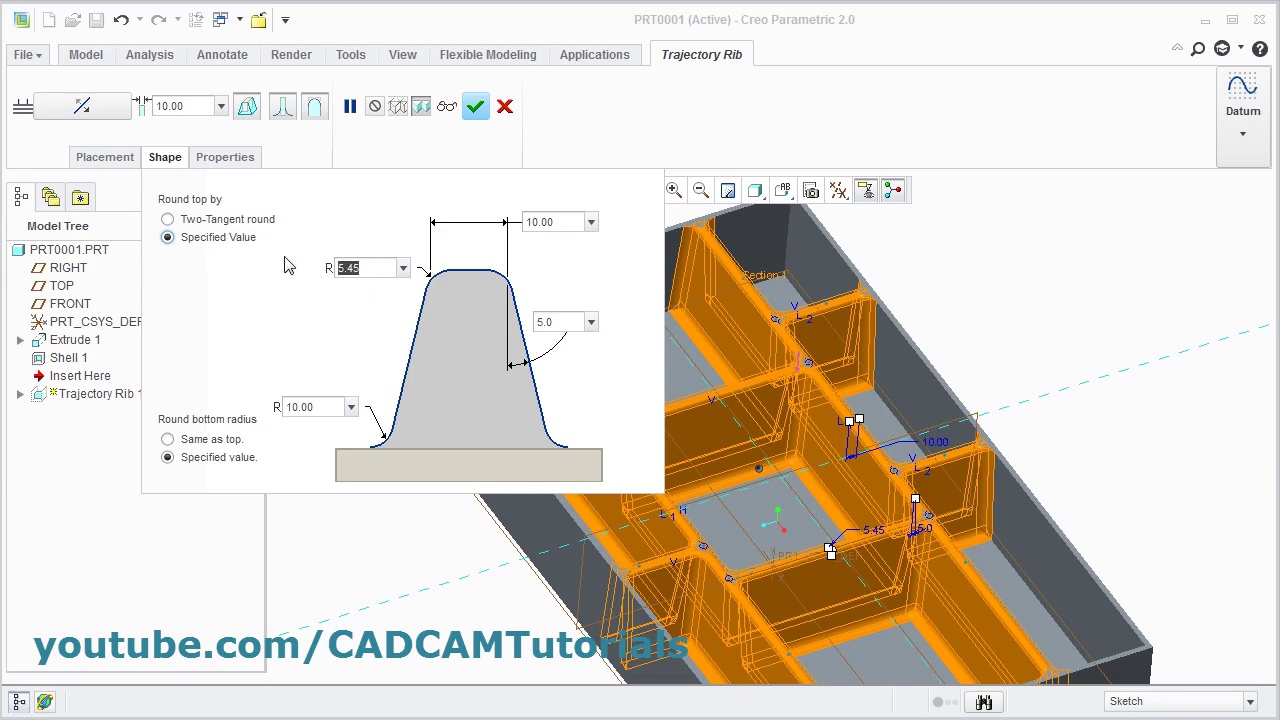
text(2)
key(Return)
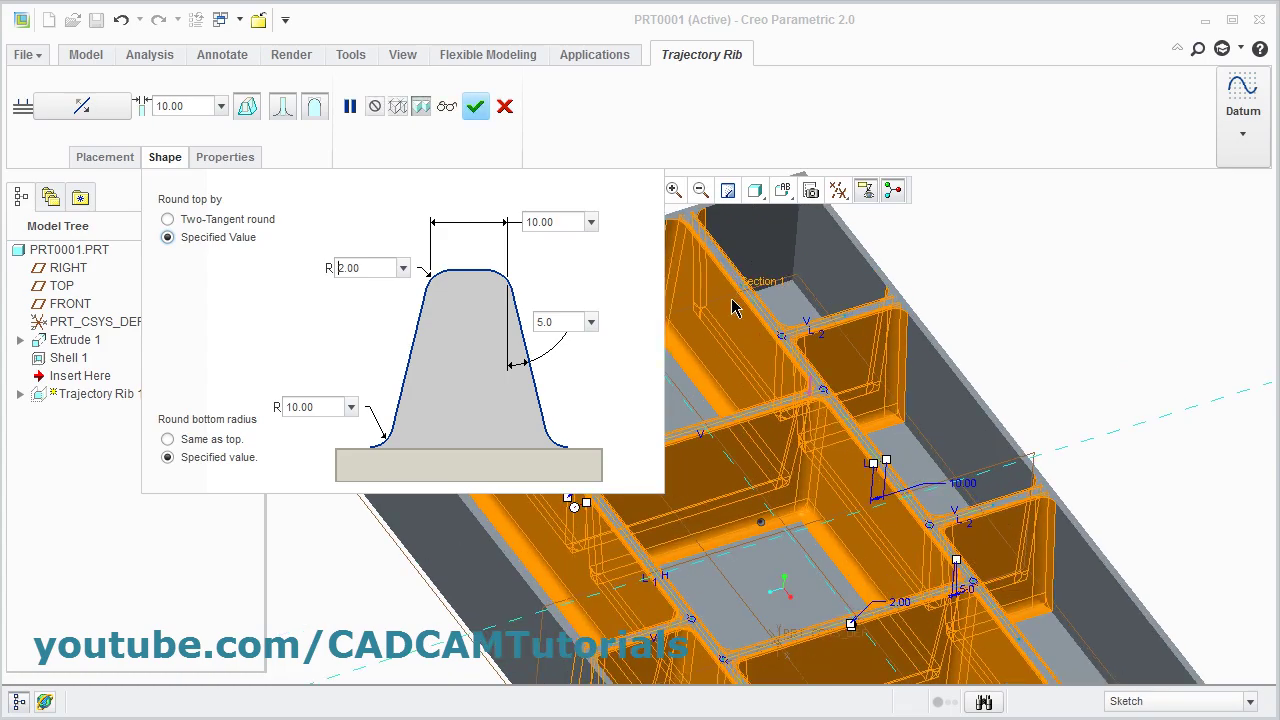
scroll(771, 323, up, 5)
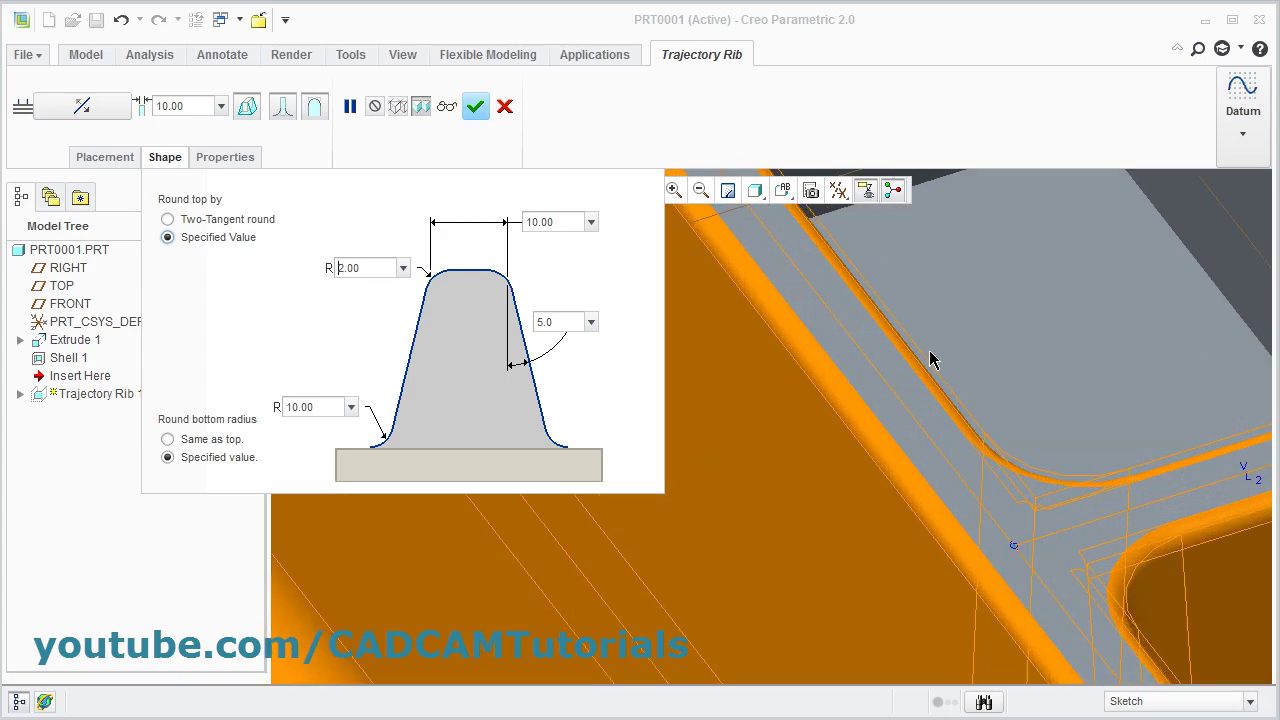
scroll(821, 418, down, 5)
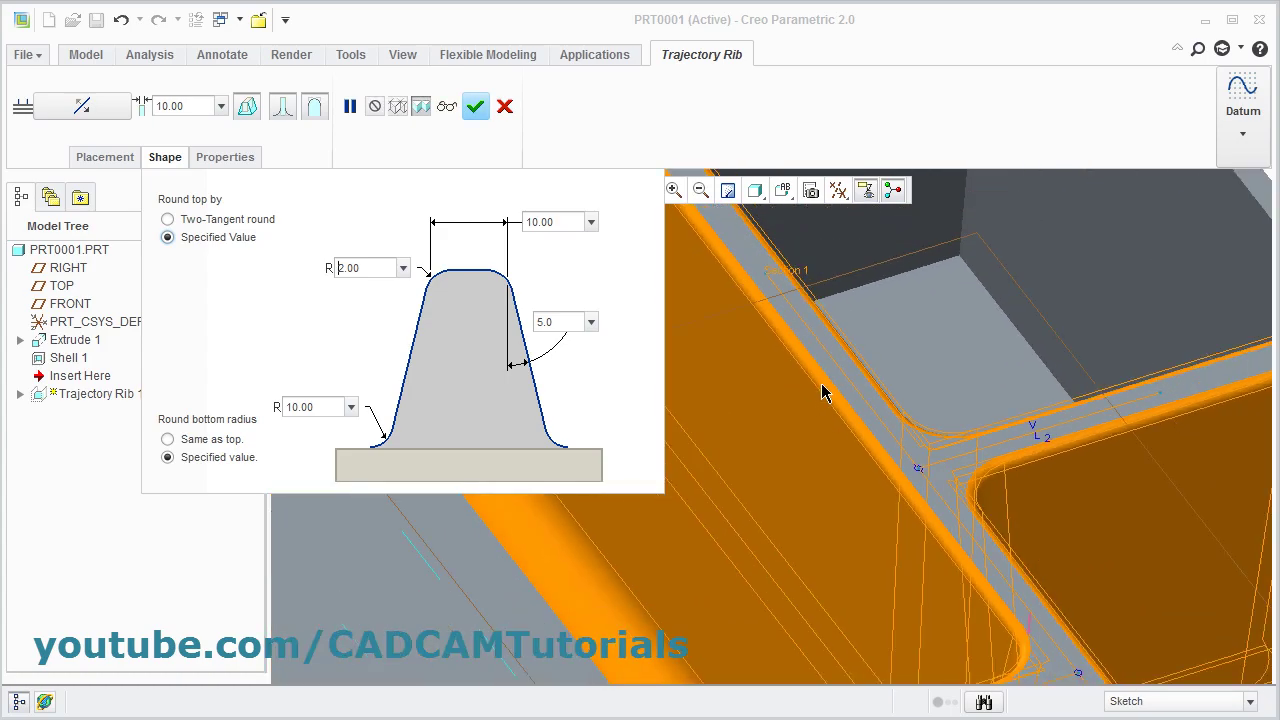
middle_drag(843, 450, 784, 466)
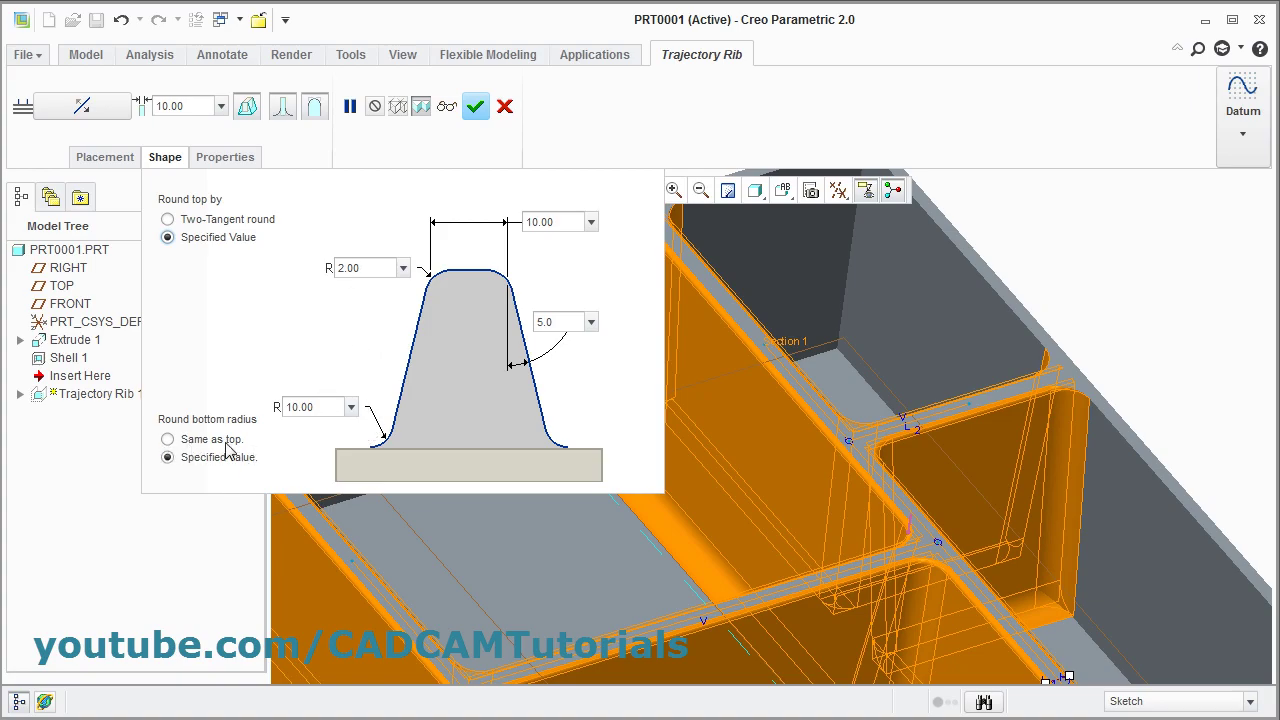
click(167, 440)
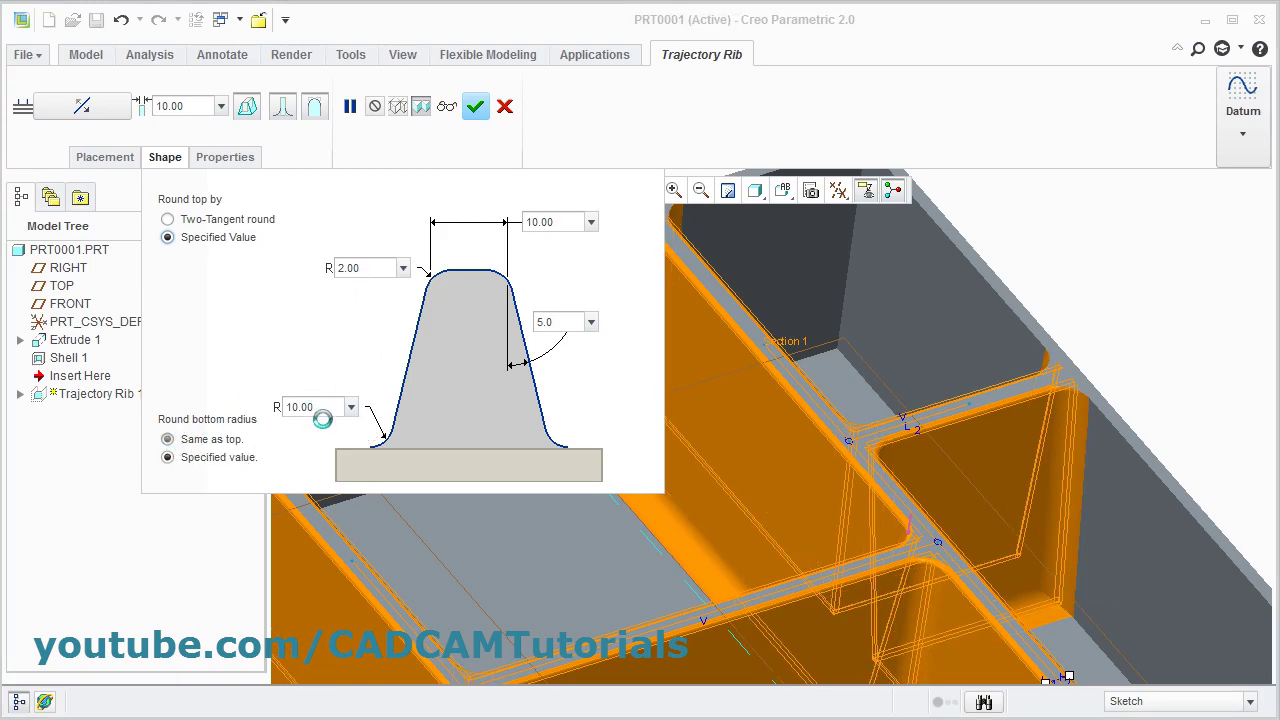
middle_drag(829, 509, 786, 497)
scroll(783, 460, down, 2)
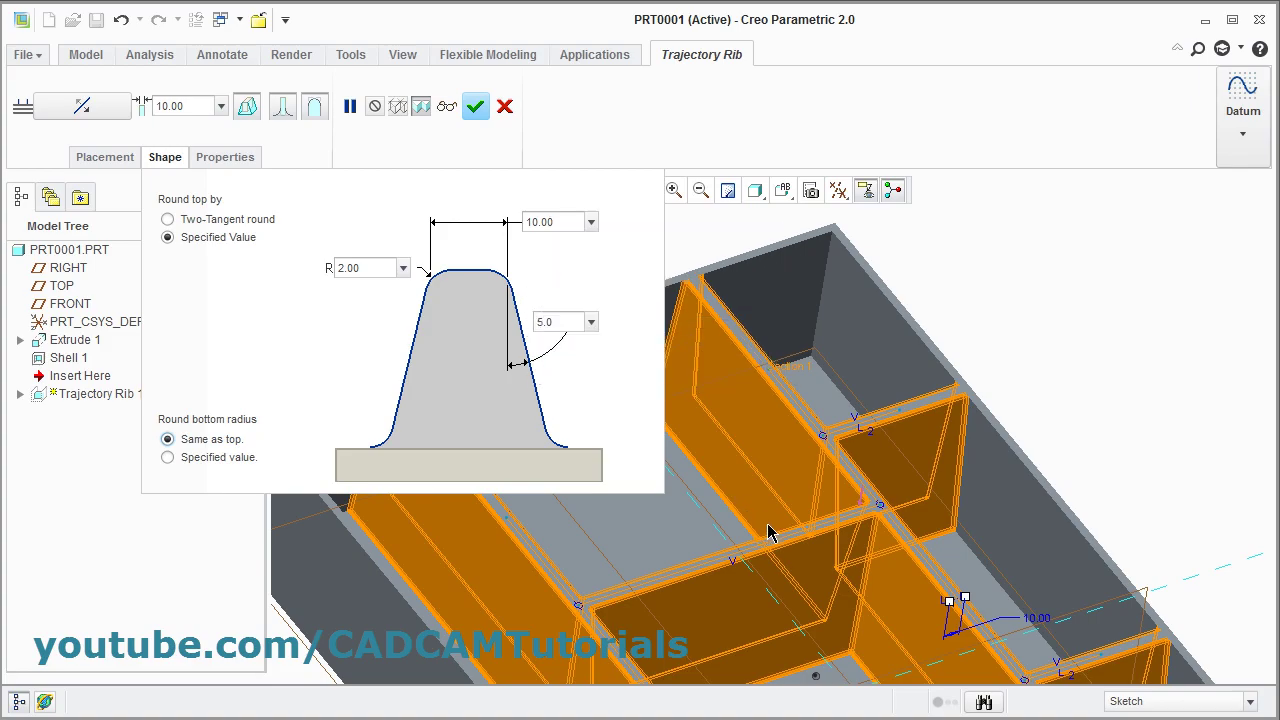
scroll(768, 533, down, 2)
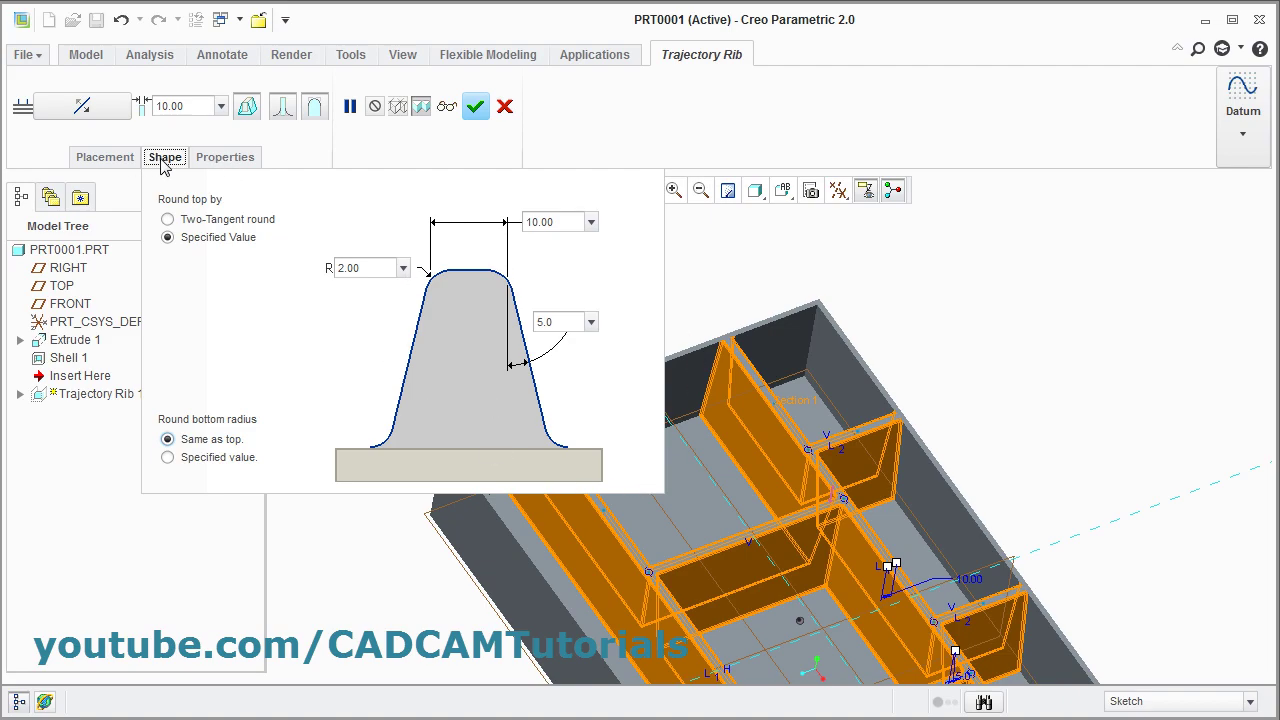
scroll(486, 357, down, 2)
Step: Complete Trajectory Rib 1 and deselect it to view the whole box with its rib grid
click(478, 110)
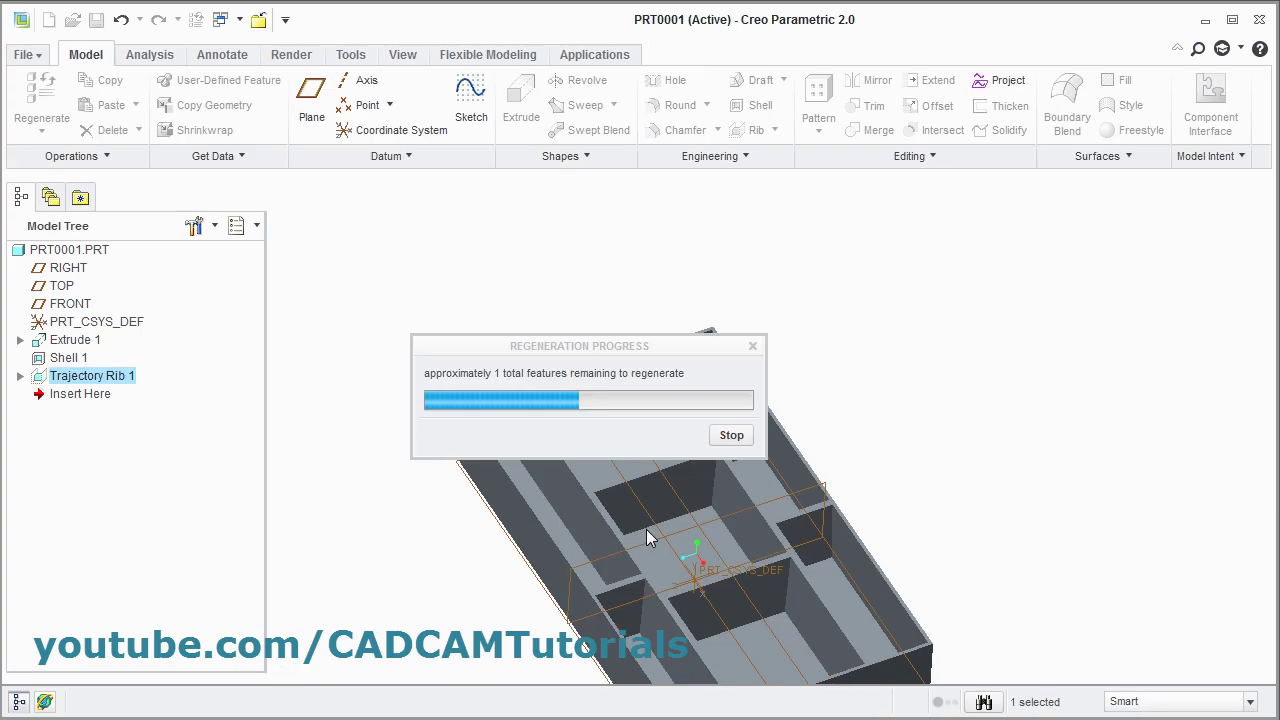
scroll(686, 574, up, 3)
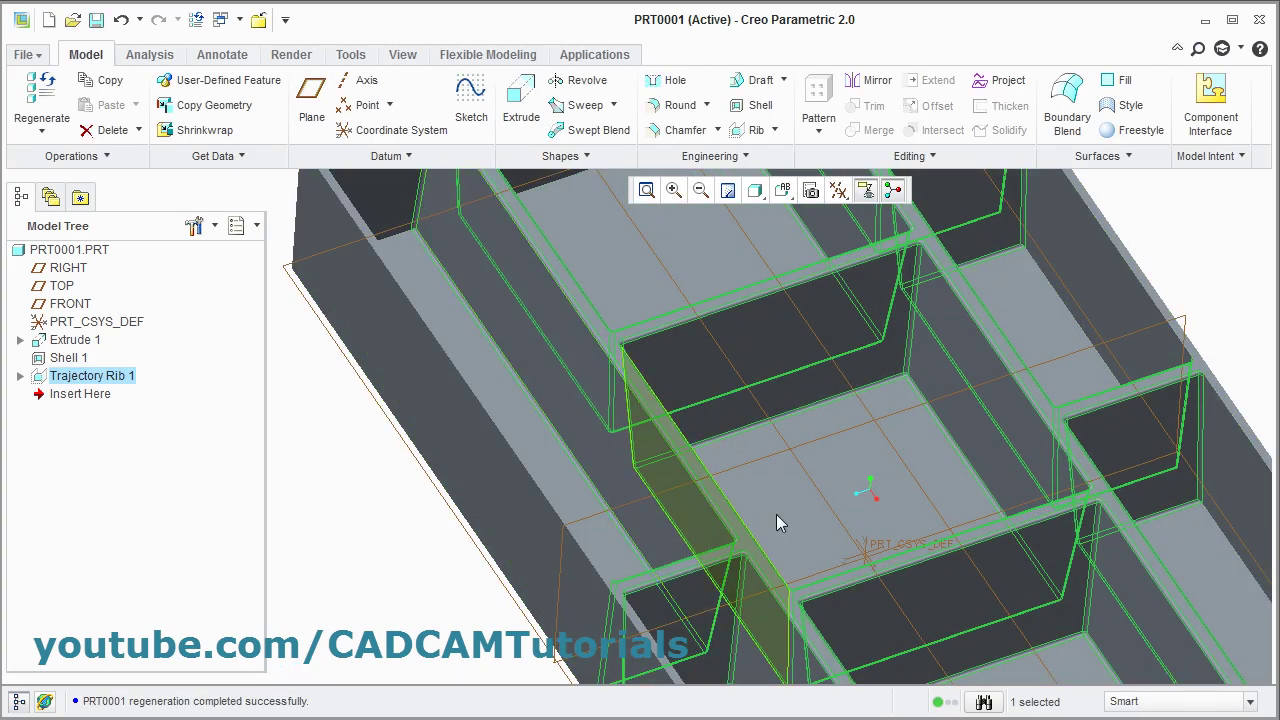
click(1227, 314)
scroll(1163, 380, down, 5)
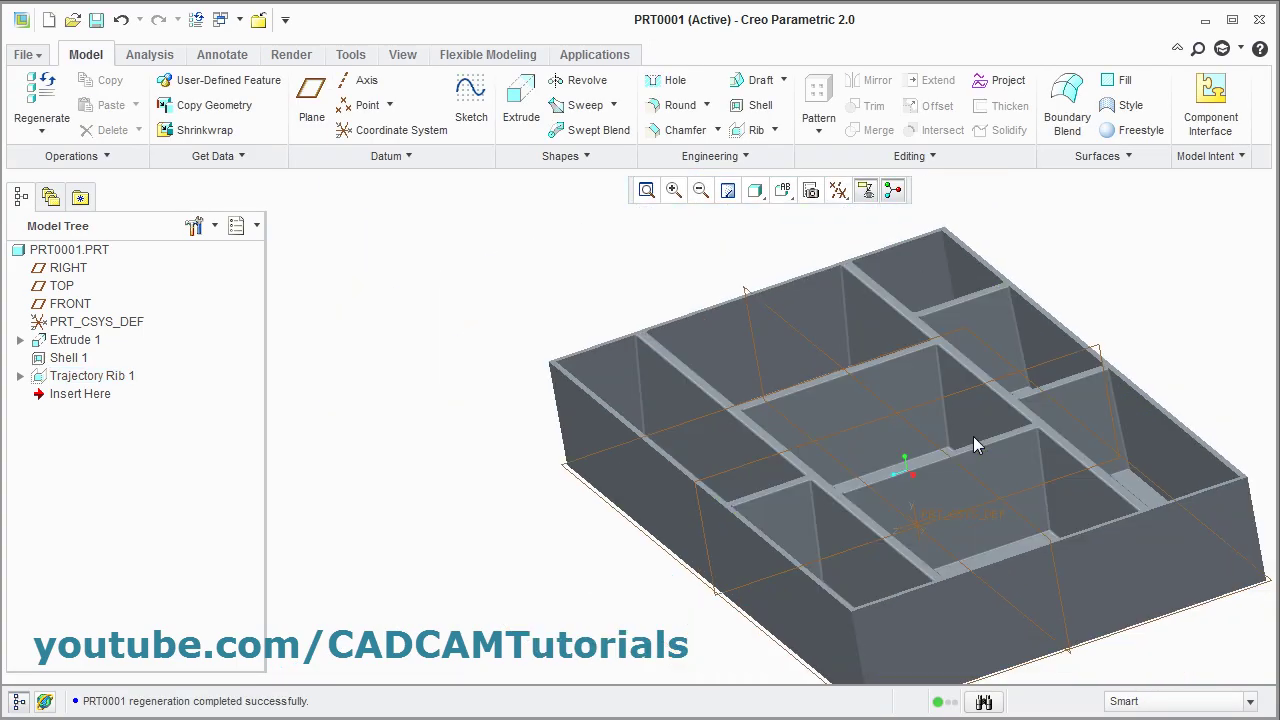